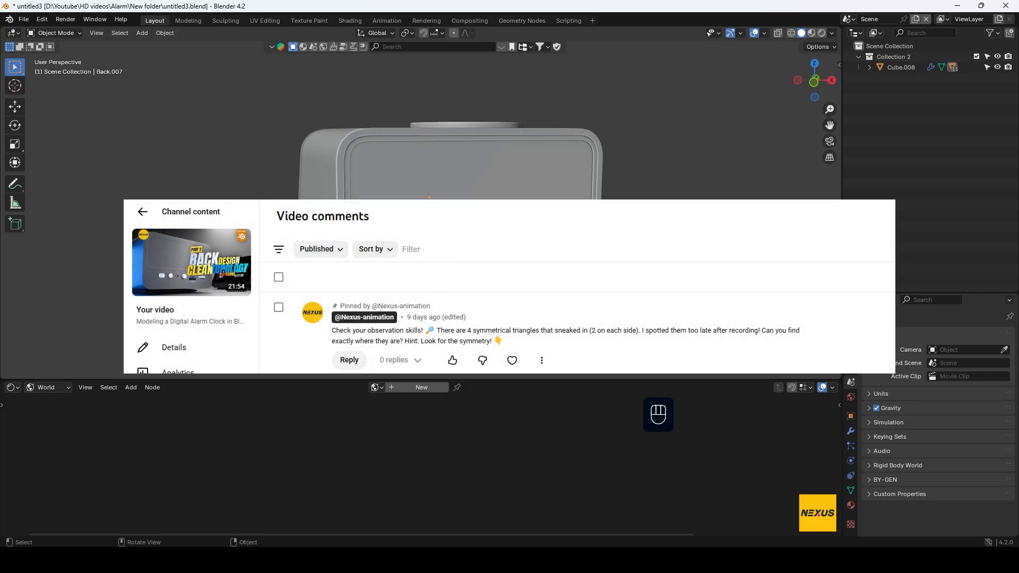
- Isolate the clock's back panel in local view with its mesh open for editing
{"action": "left_click", "coordinate": [576, 232]}
{"action": "key", "text": "Tab"}
{"action": "middle_click_drag", "start_coordinate": [626, 240], "coordinate": [592, 244]}
{"action": "key", "text": "KP_Divide"}
{"action": "middle_click_drag", "start_coordinate": [698, 265], "coordinate": [680, 257]}
{"action": "scroll", "coordinate": [682, 257], "scroll_direction": "up", "scroll_amount": 1}
{"action": "middle_click_drag", "start_coordinate": [685, 254], "coordinate": [607, 221], "text": "shift"}
{"action": "scroll", "coordinate": [604, 225], "scroll_direction": "up", "scroll_amount": 2}
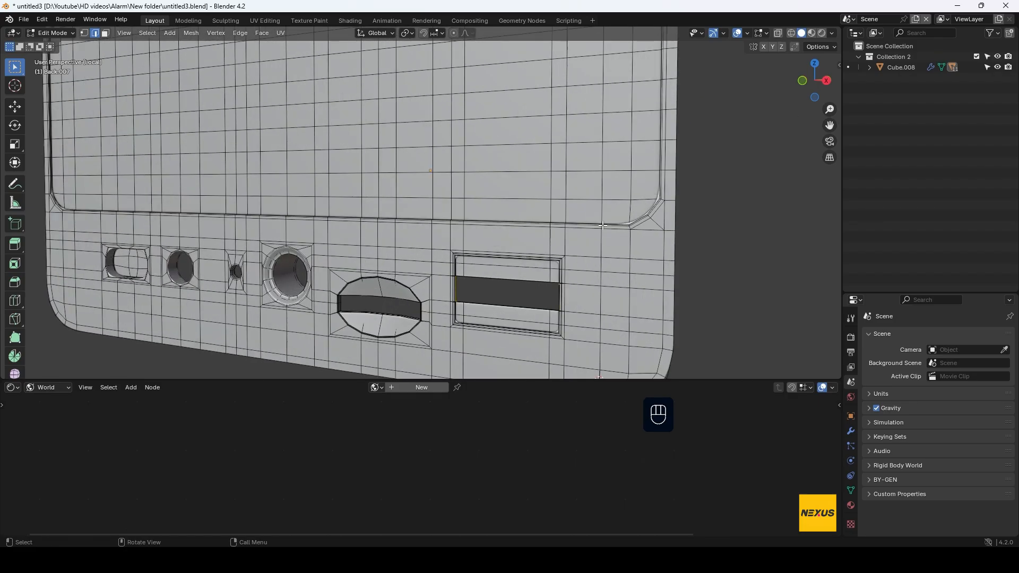
- Hide every face of the back panel except those around the screen recess's lower corner above the rectangular port
{"action": "key", "text": "3"}
{"action": "left_click", "coordinate": [660, 218], "text": "shift"}
{"action": "left_click", "coordinate": [653, 218], "text": "shift"}
{"action": "left_click", "coordinate": [646, 245], "text": "shift"}
{"action": "left_click", "coordinate": [671, 243], "text": "shift"}
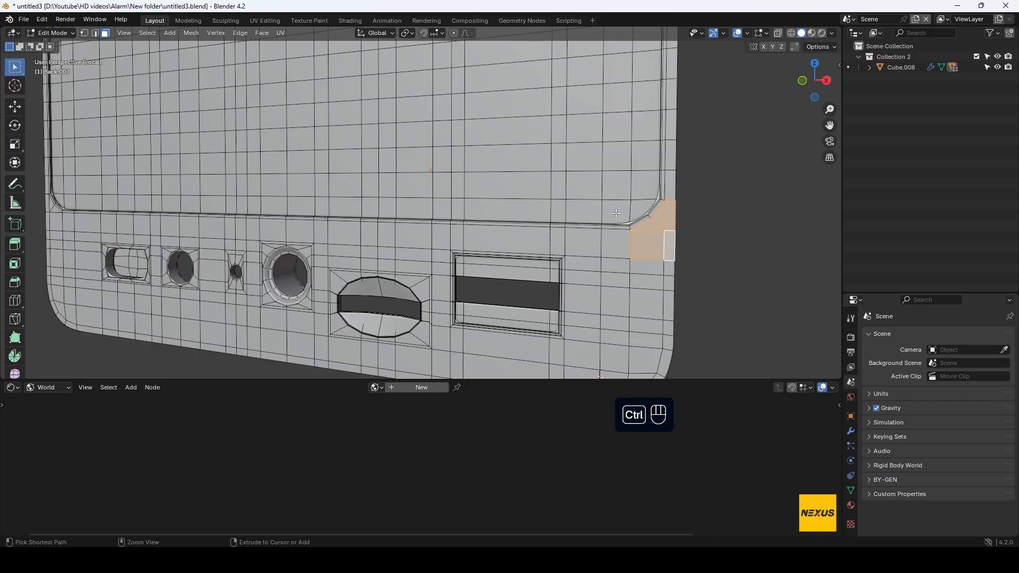
{"action": "key", "text": "ctrl+i"}
{"action": "key", "text": "h"}
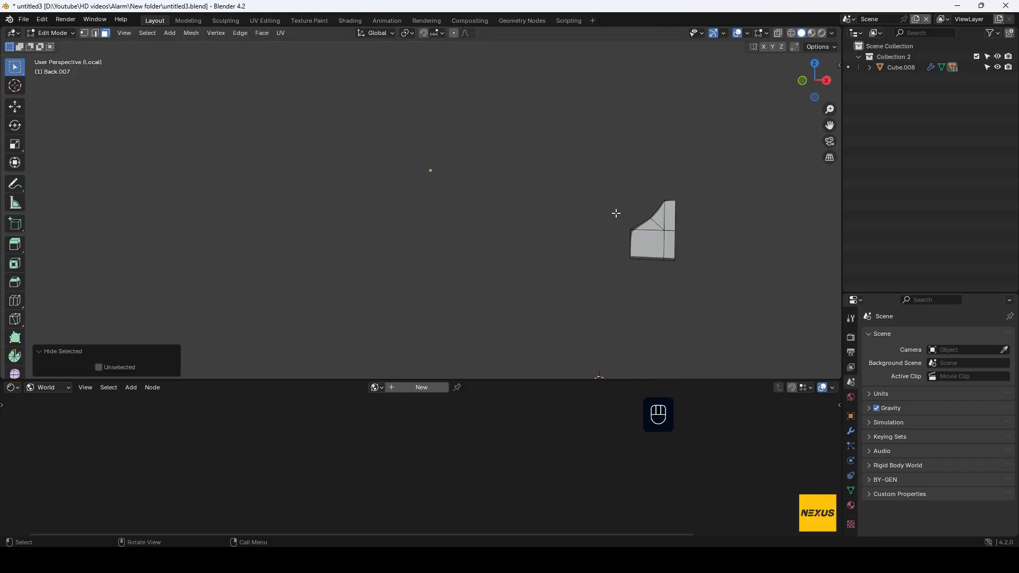
- Add three centred loop cuts to the corner patch: across the narrow upper strip, down the wide lower face, and across the lower faces
{"action": "middle_click_drag", "start_coordinate": [544, 225], "coordinate": [468, 218], "text": "shift"}
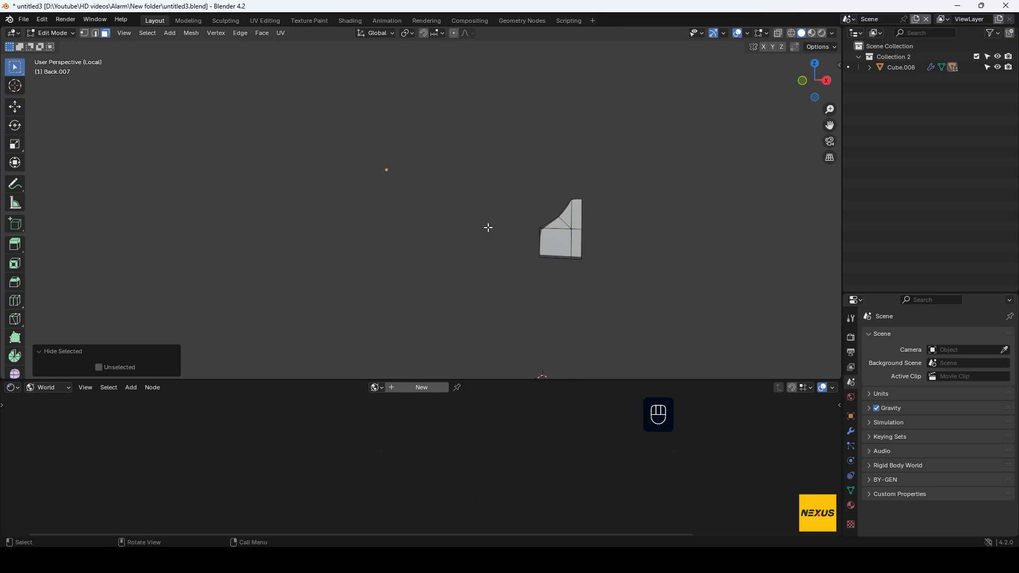
{"action": "key", "text": "ctrl+r"}
{"action": "double_click", "coordinate": [588, 214]}
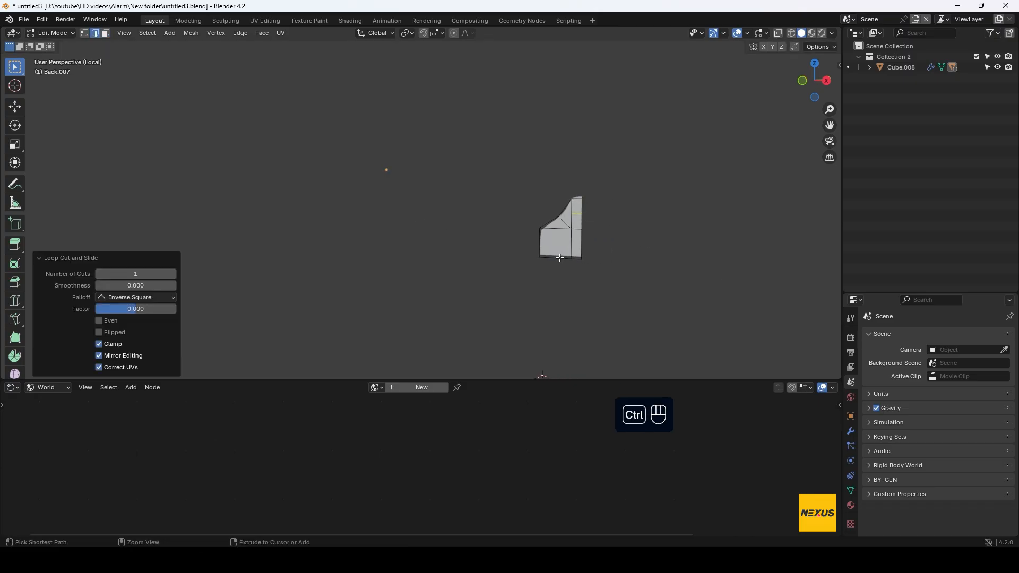
{"action": "key", "text": "ctrl+r"}
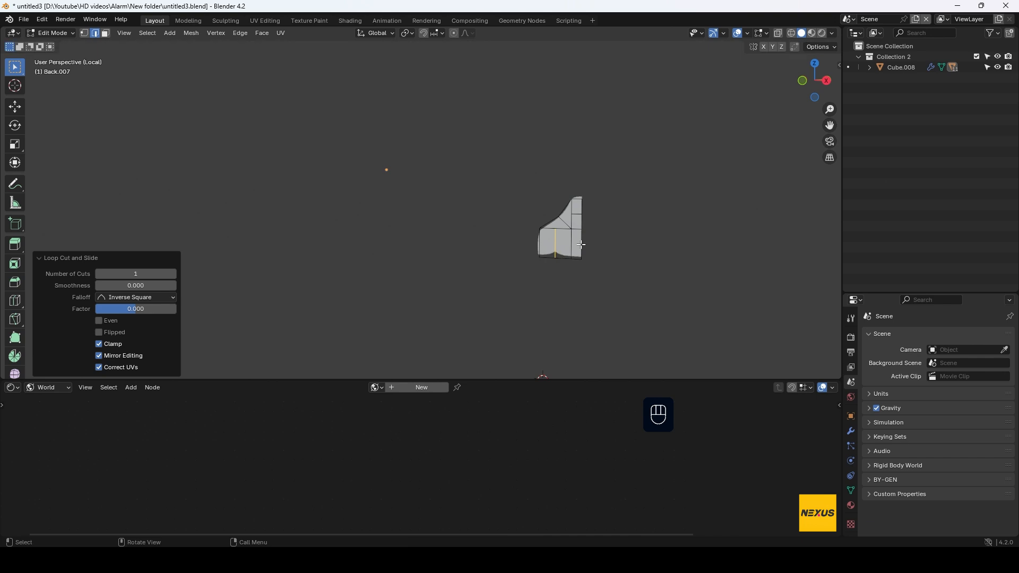
{"action": "key", "text": "ctrl+r"}
{"action": "left_click", "coordinate": [544, 243]}
{"action": "left_click", "coordinate": [540, 245]}
- Merge the midpoint vertices on the wide lower face's two outer edges into its outer corner vertex using At Last
{"action": "key", "text": "1"}
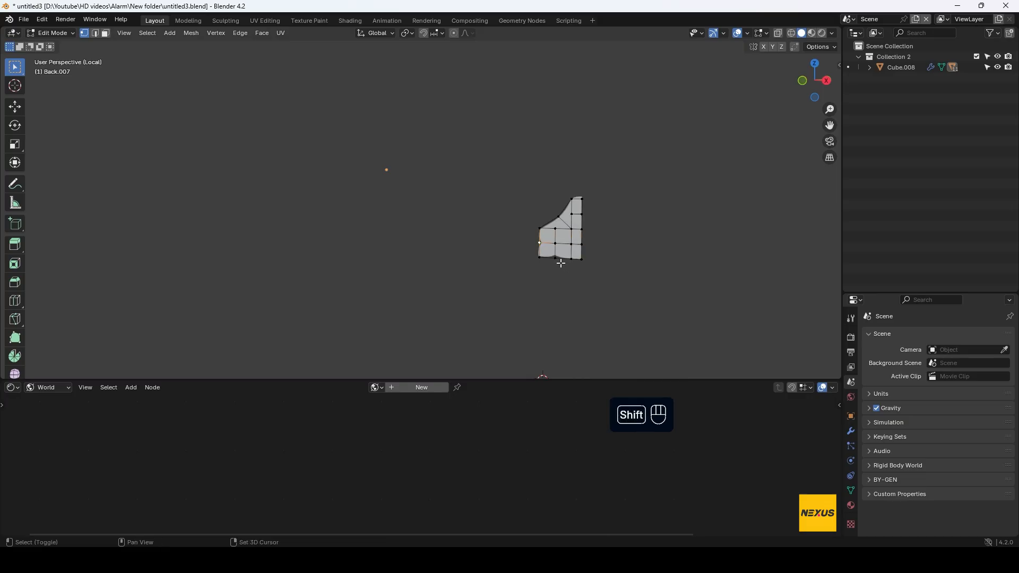
{"action": "left_click", "coordinate": [540, 258], "text": "shift"}
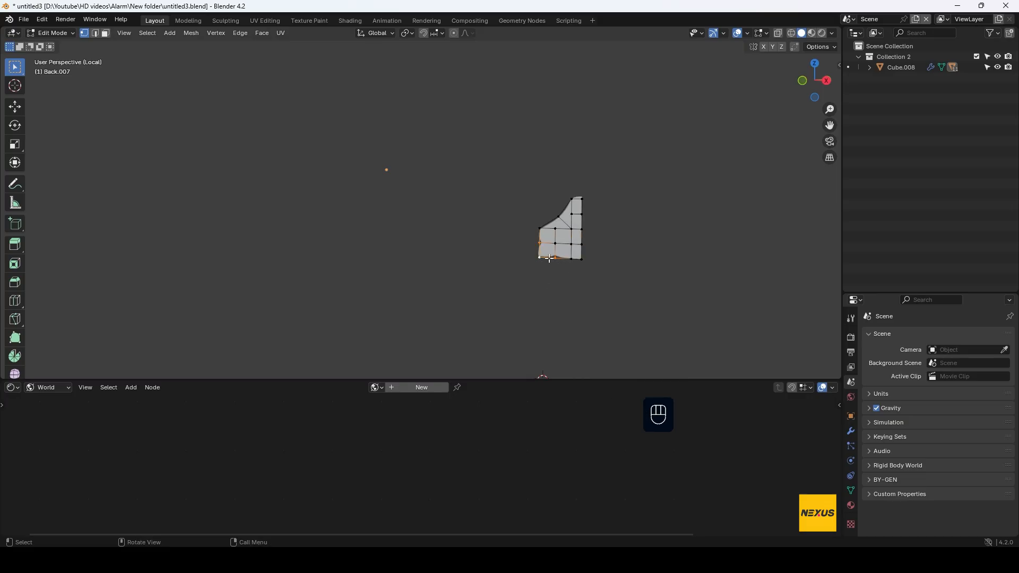
{"action": "key", "text": "m"}
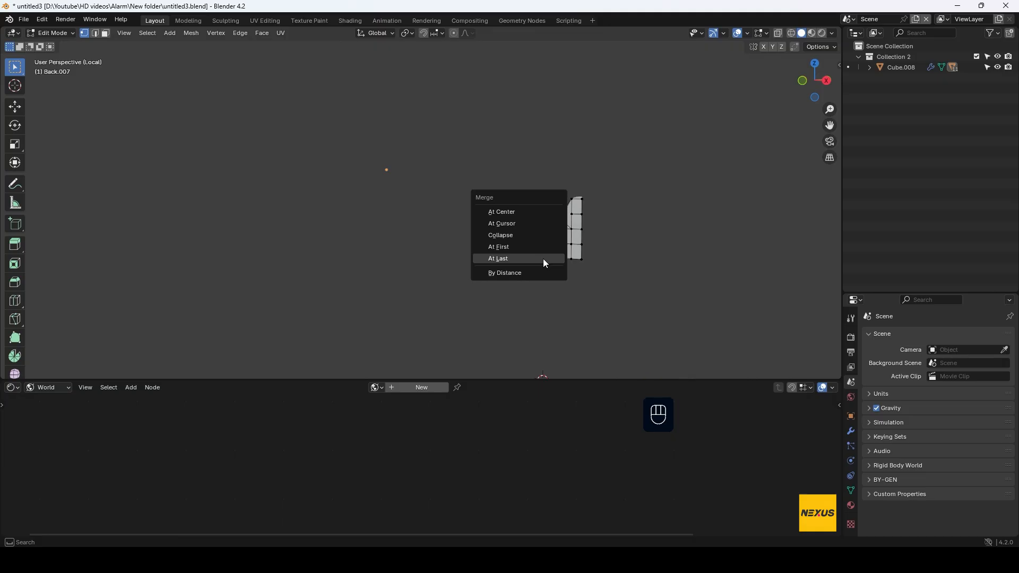
{"action": "left_click", "coordinate": [543, 259]}
- Connect the two loop-cut end vertices across the corner's diagonal and slide the middle vertex towards the recess by about 0.593
{"action": "left_click", "coordinate": [571, 215]}
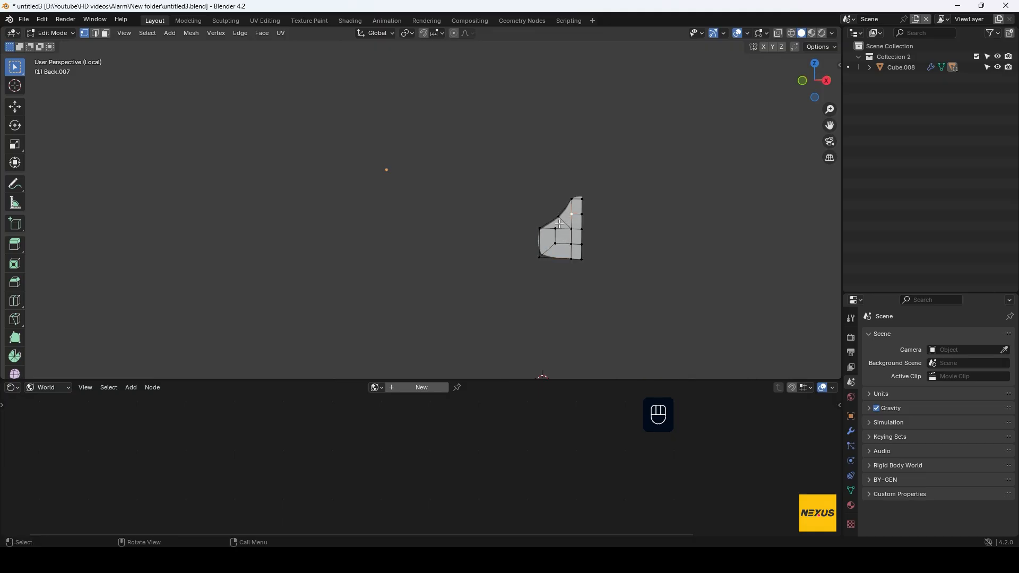
{"action": "left_click", "coordinate": [557, 229], "text": "shift"}
{"action": "left_click", "coordinate": [562, 225]}
{"action": "key", "text": "shift+v"}
{"action": "left_click", "coordinate": [563, 224]}
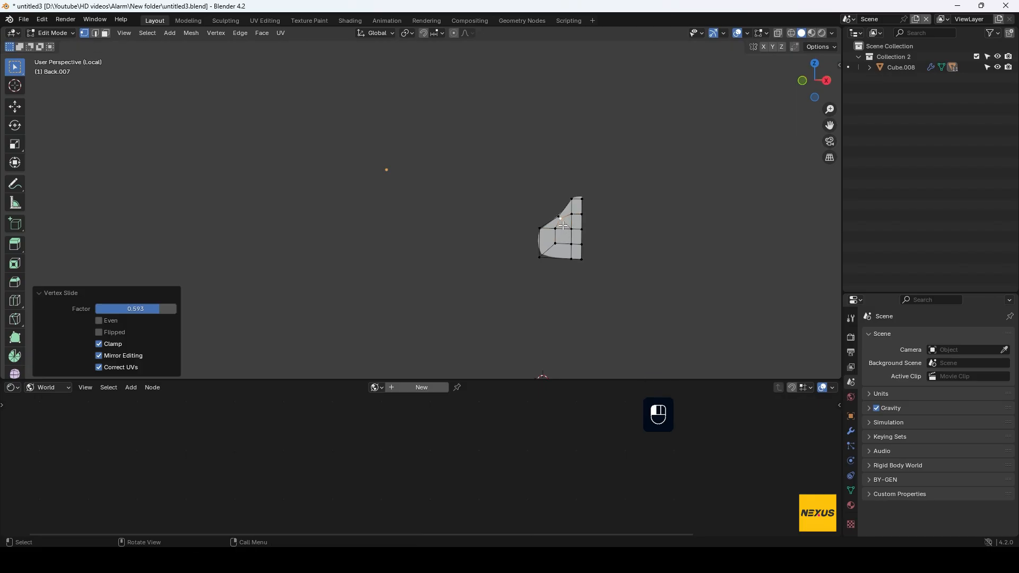
- Dissolve the leftover diagonal edge in the corner patch and reveal the hidden faces
{"action": "key", "text": "2"}
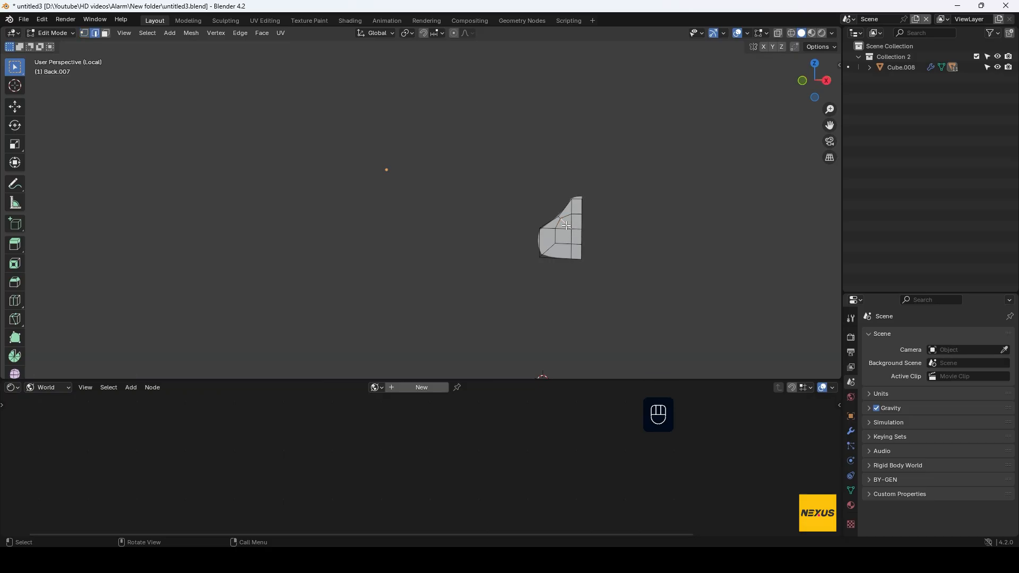
{"action": "key", "text": "Delete"}
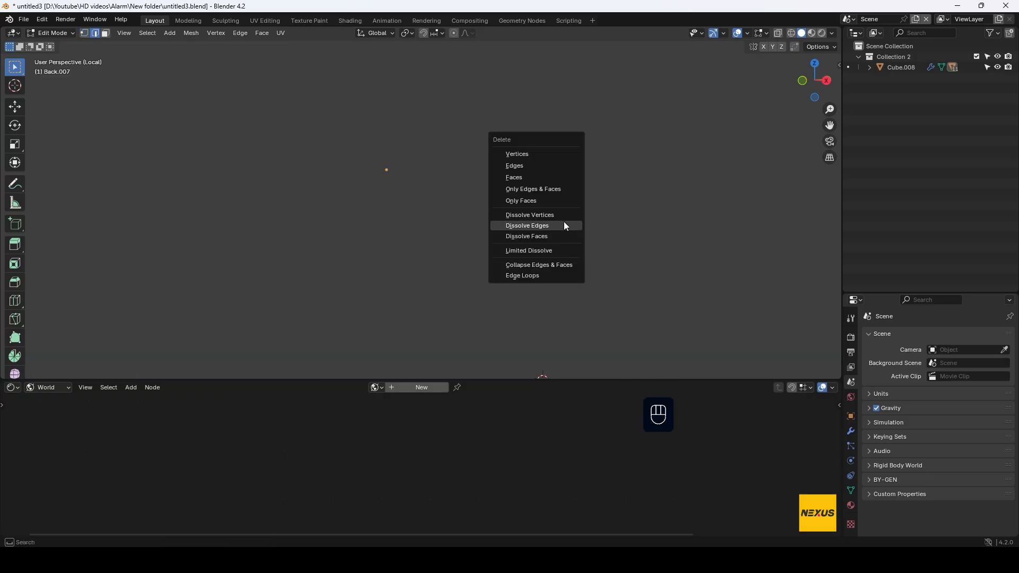
{"action": "left_click", "coordinate": [564, 222]}
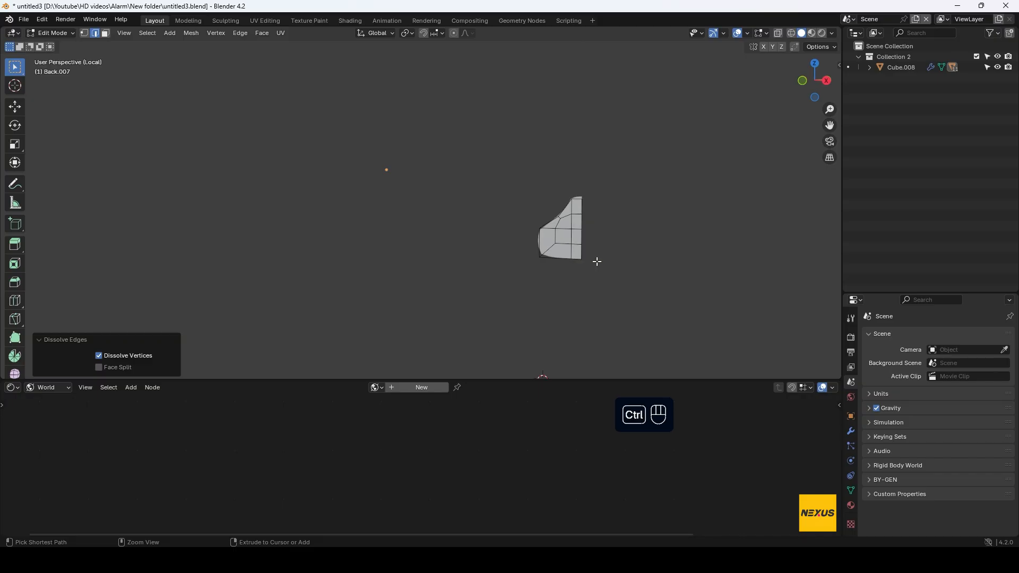
{"action": "key", "text": "alt+h"}
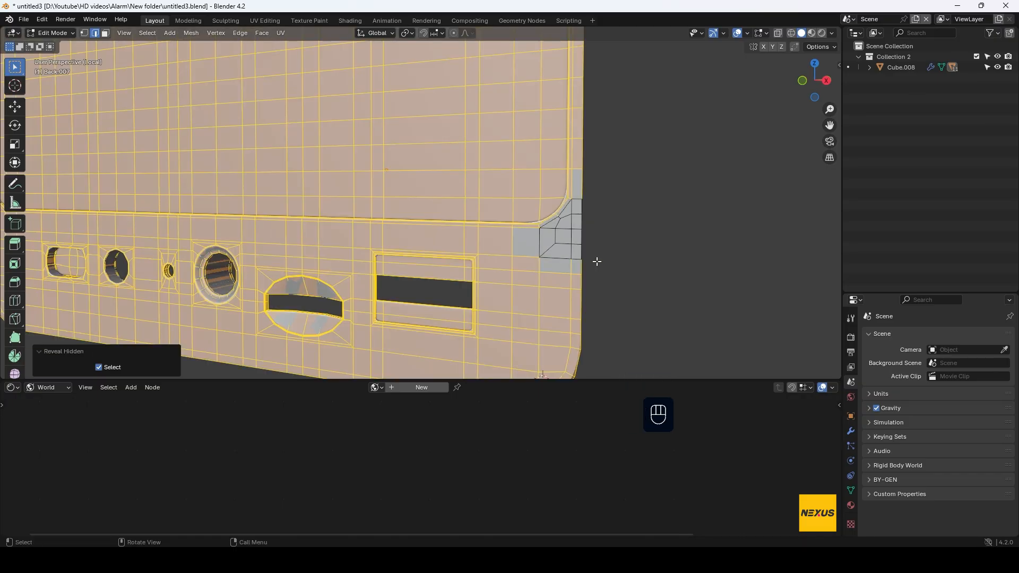
- Exit local view and reopen the back panel's mesh for editing at the opposite lower corner of the screen recess
{"action": "key", "text": "Tab"}
{"action": "middle_click_drag", "start_coordinate": [592, 276], "coordinate": [496, 298]}
{"action": "middle_click_drag", "start_coordinate": [270, 212], "coordinate": [337, 213], "text": "shift"}
{"action": "scroll", "coordinate": [338, 213], "scroll_direction": "up", "scroll_amount": 5}
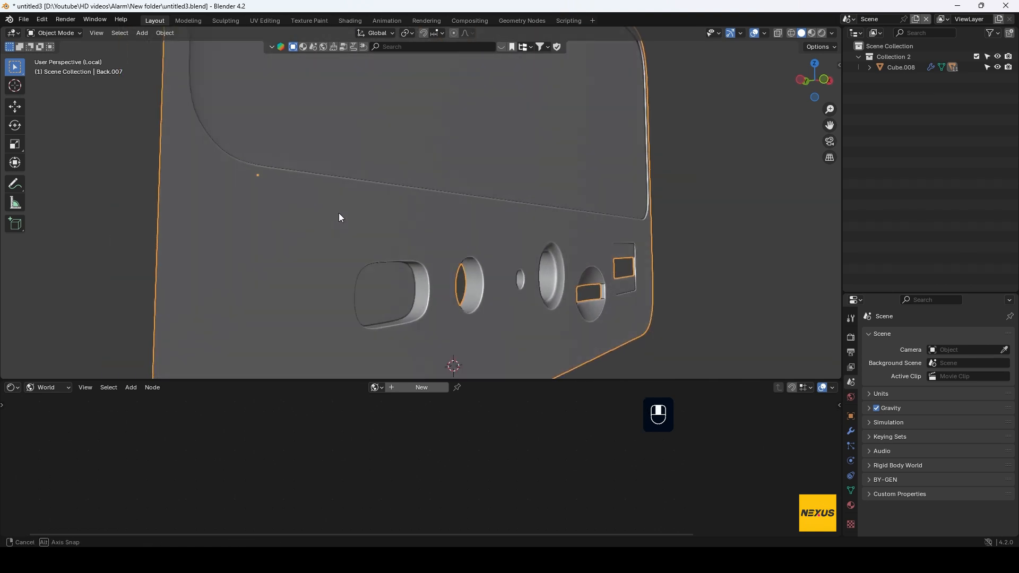
{"action": "key", "text": "Tab"}
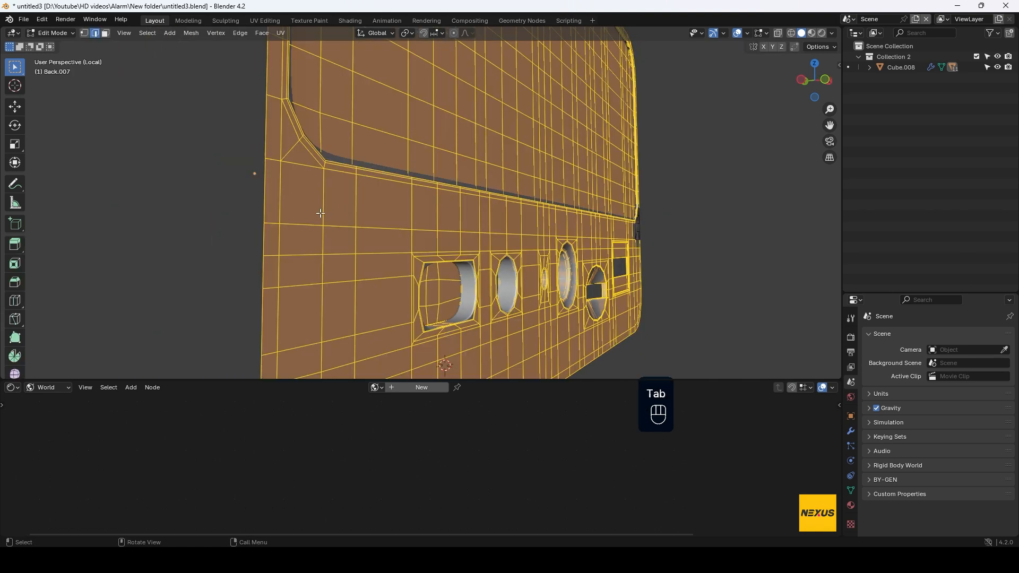
- Hide every face except those around the screen recess's lower corner on the side of the rounded slot
{"action": "key", "text": "3"}
{"action": "left_click", "coordinate": [273, 127]}
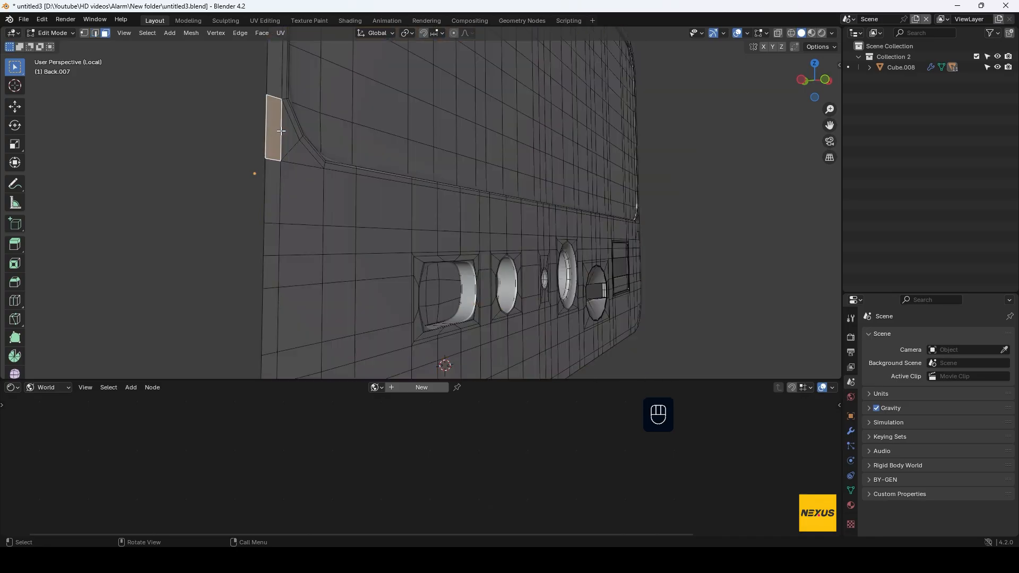
{"action": "left_click", "coordinate": [292, 127], "text": "shift"}
{"action": "left_click", "coordinate": [308, 142], "text": "shift"}
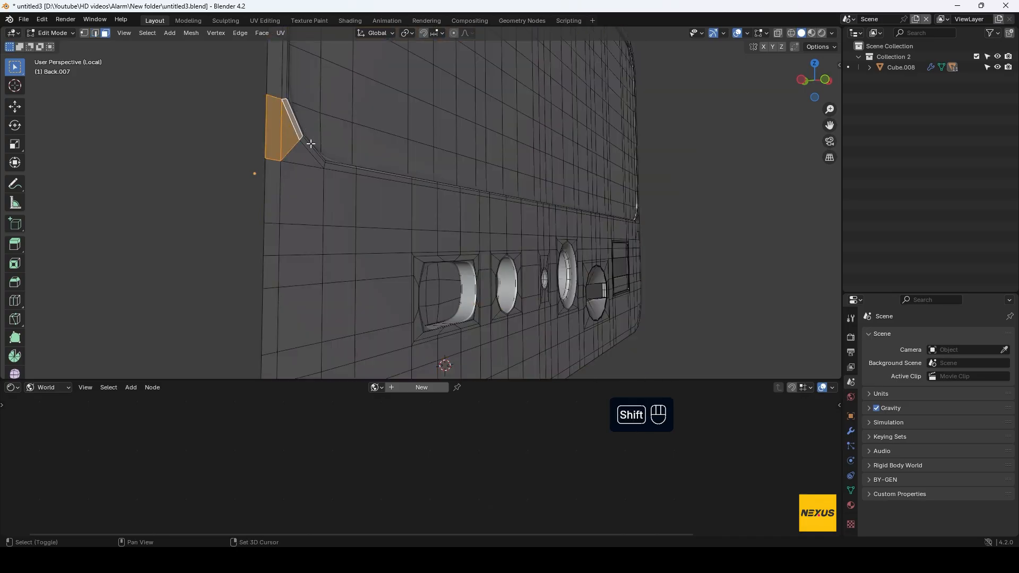
{"action": "left_click", "coordinate": [299, 168], "text": "shift"}
{"action": "left_click", "coordinate": [302, 193], "text": "shift"}
{"action": "left_click", "coordinate": [272, 182], "text": "shift"}
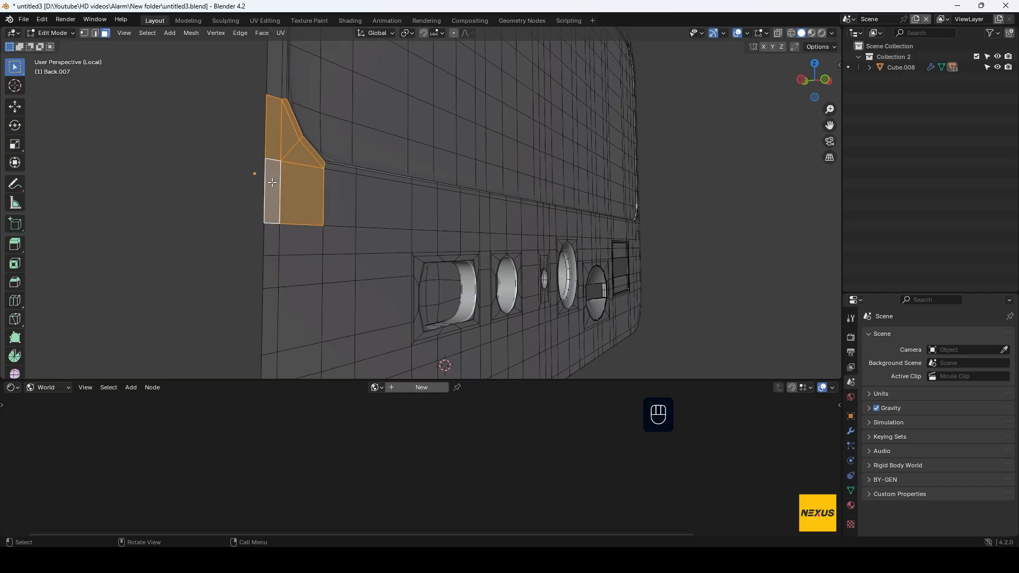
{"action": "key", "text": "ctrl+i"}
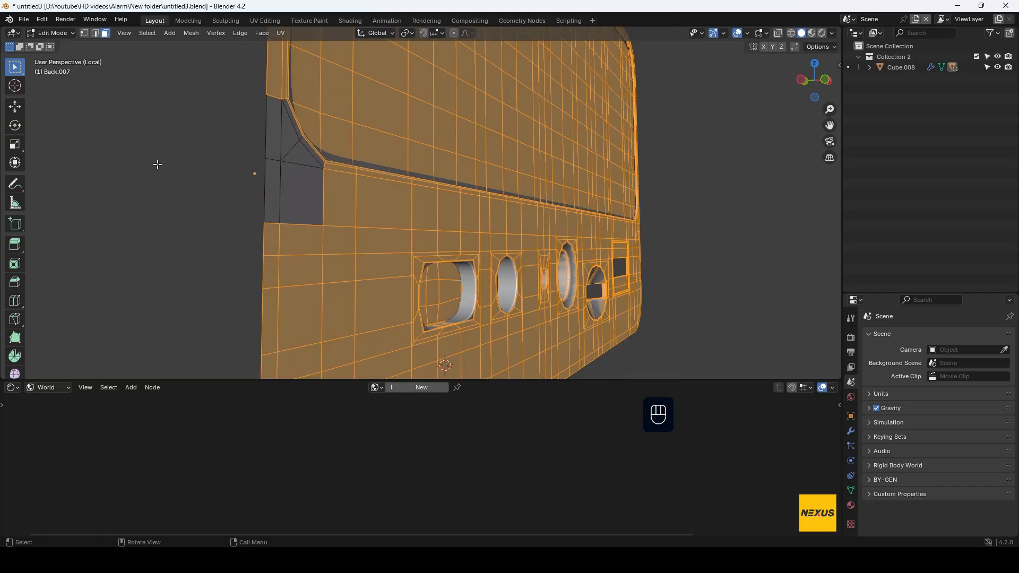
{"action": "key", "text": "h"}
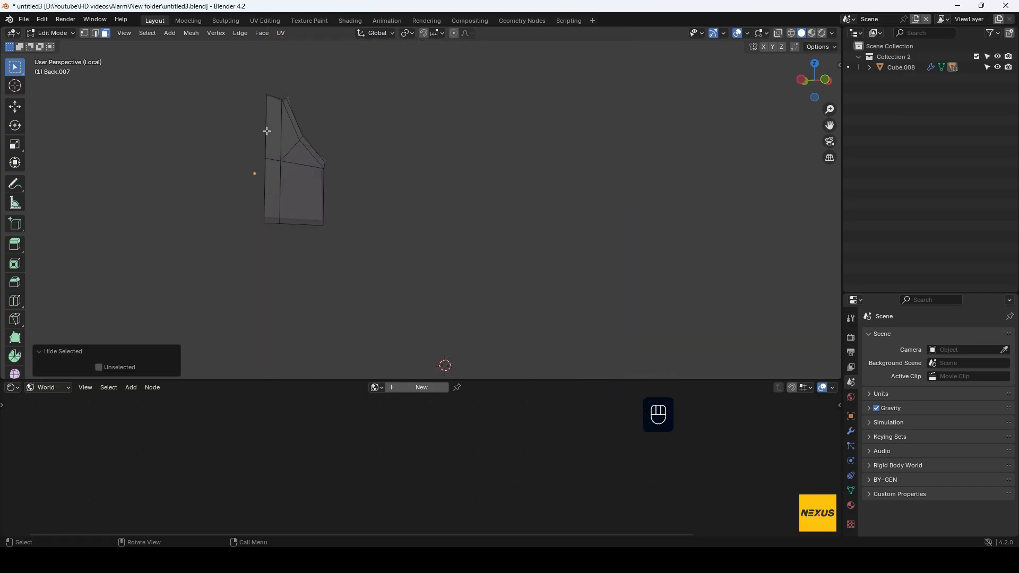
- Add three centred loop cuts to the second corner patch: across its upper strip, down the wide face, and across the lower faces
{"action": "key", "text": "ctrl"}
{"action": "key", "text": "ctrl+r"}
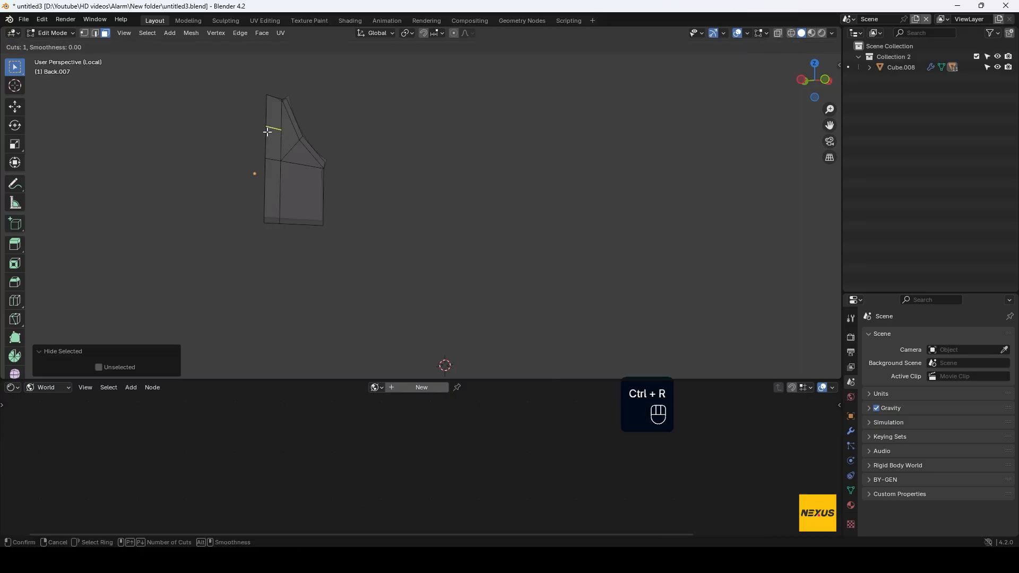
{"action": "left_click", "coordinate": [277, 137]}
{"action": "key", "text": "ctrl+r"}
{"action": "left_click", "coordinate": [302, 228]}
{"action": "key", "text": "ctrl+r"}
{"action": "left_click", "coordinate": [335, 223]}
- Merge the second patch's two outer edge midpoints into the wide face's outer corner vertex using At Last
{"action": "key", "text": "1"}
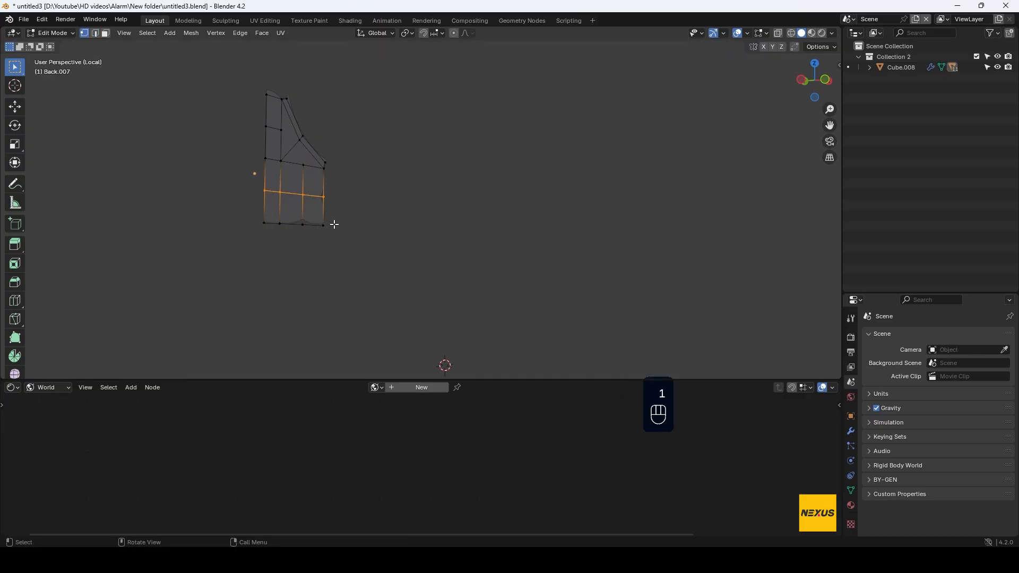
{"action": "left_click", "coordinate": [332, 197]}
{"action": "left_click", "coordinate": [303, 225], "text": "shift"}
{"action": "left_click", "coordinate": [323, 226], "text": "shift"}
{"action": "key", "text": "m"}
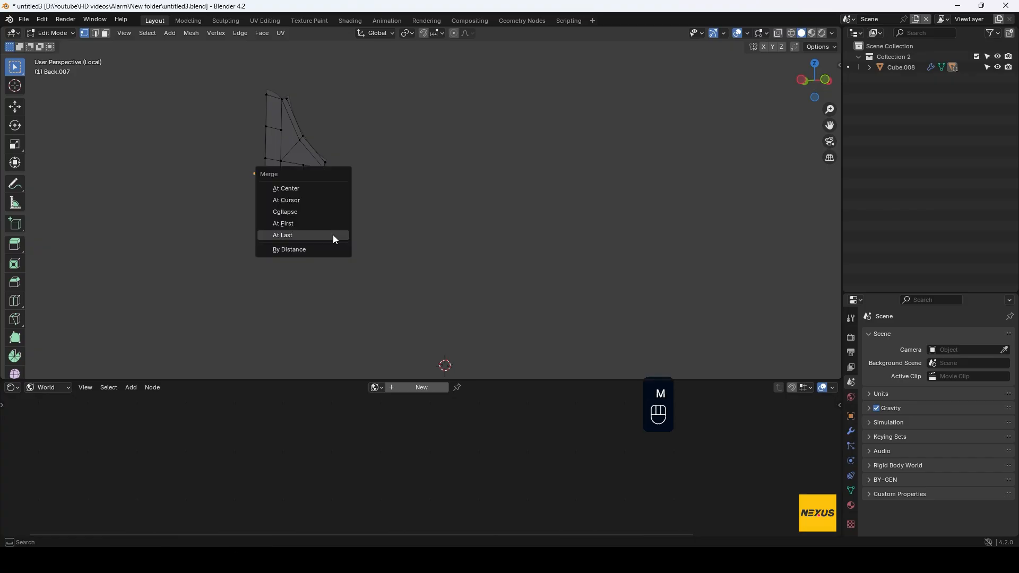
{"action": "left_click", "coordinate": [333, 234]}
- Connect the second patch's loop-cut end vertices across the diagonal and slide the middle vertex towards the recess by a factor of 0.500
{"action": "left_click", "coordinate": [283, 128]}
{"action": "left_click", "coordinate": [301, 162], "text": "shift"}
{"action": "left_click", "coordinate": [295, 151]}
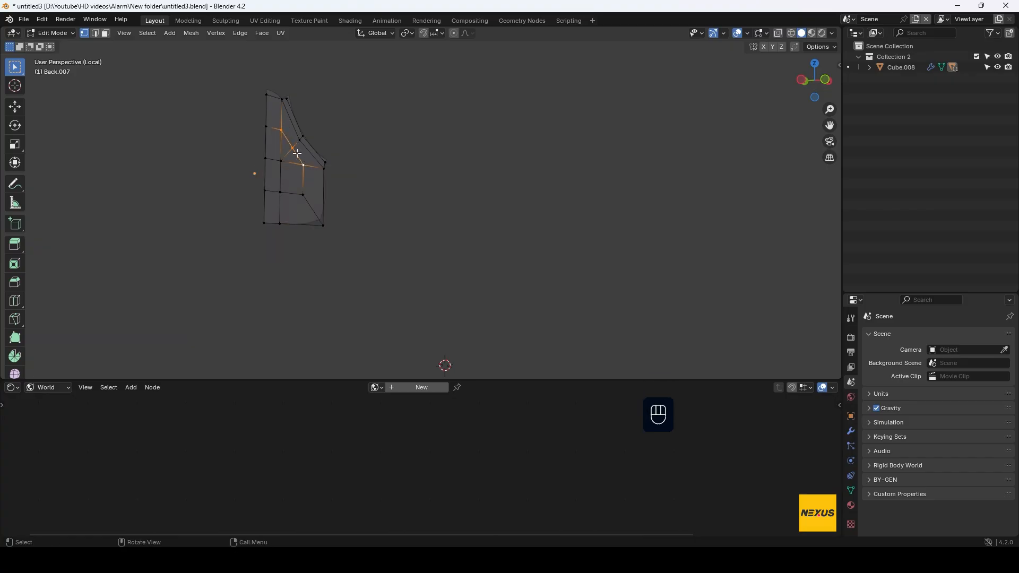
{"action": "key", "text": "g"}
{"action": "key", "text": "g"}
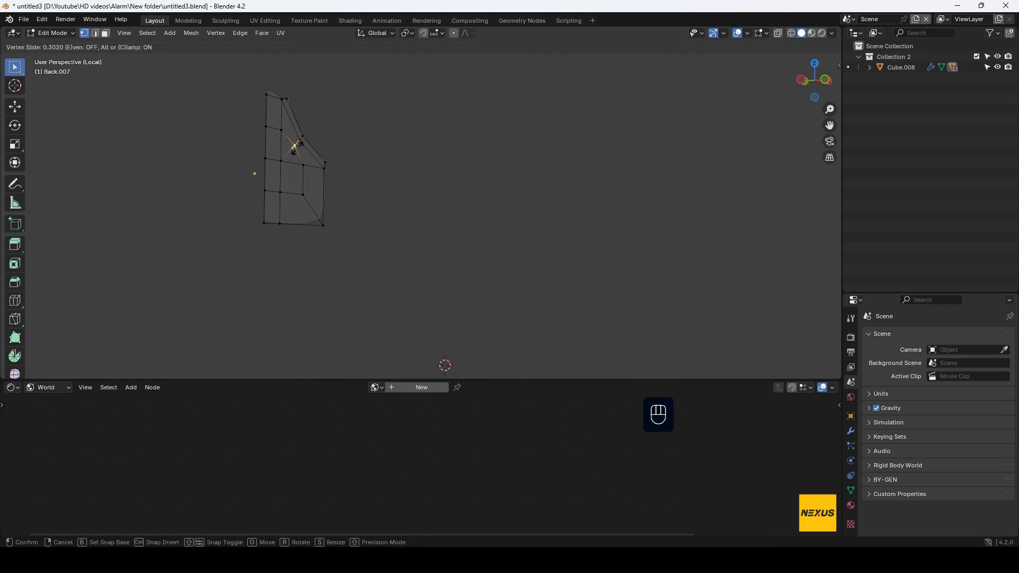
{"action": "left_click", "coordinate": [292, 150]}
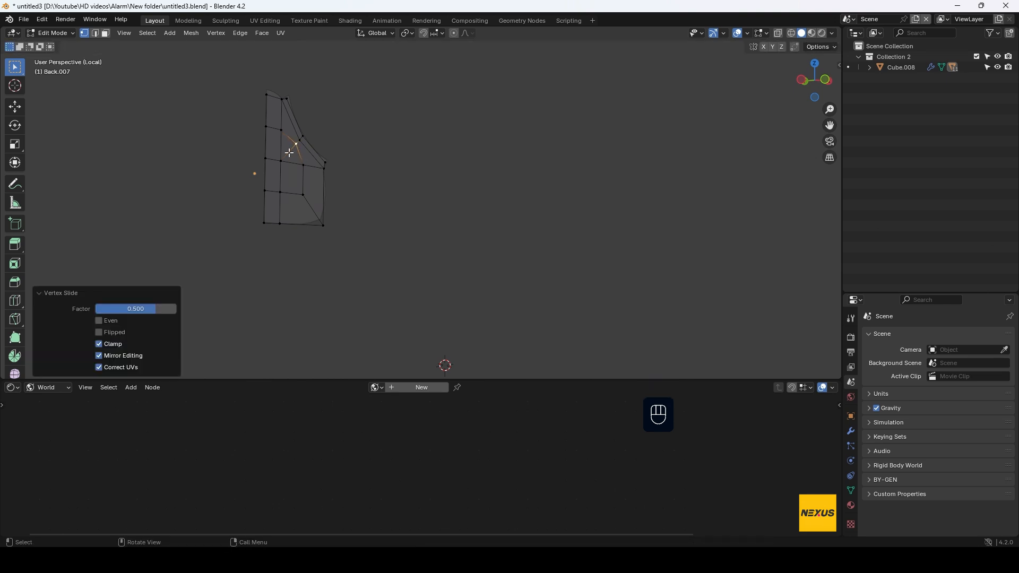
- Dissolve the second patch's remaining diagonal edge and unhide the rest of the back panel
{"action": "key", "text": "2"}
{"action": "key", "text": "Delete"}
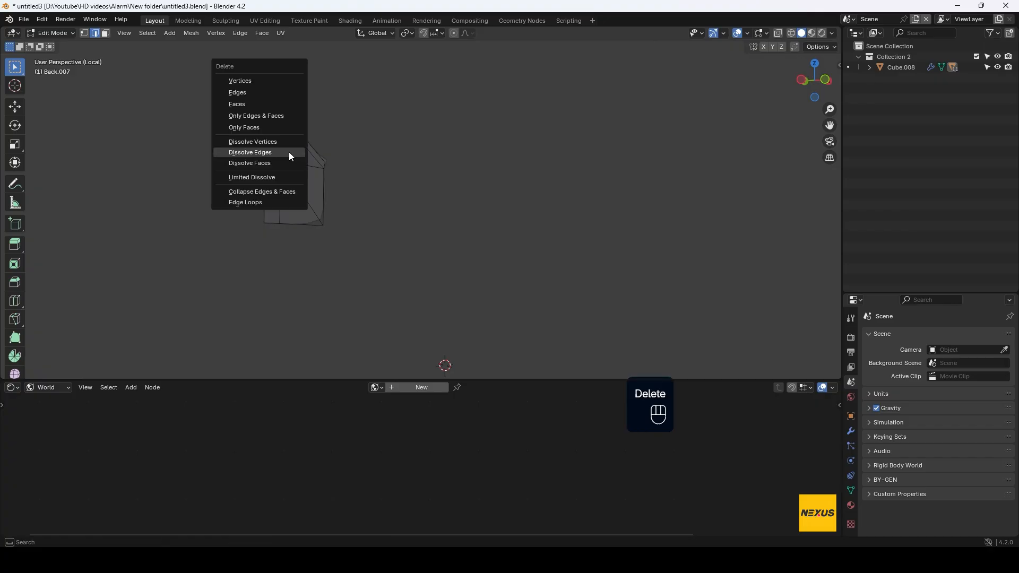
{"action": "left_click", "coordinate": [288, 152]}
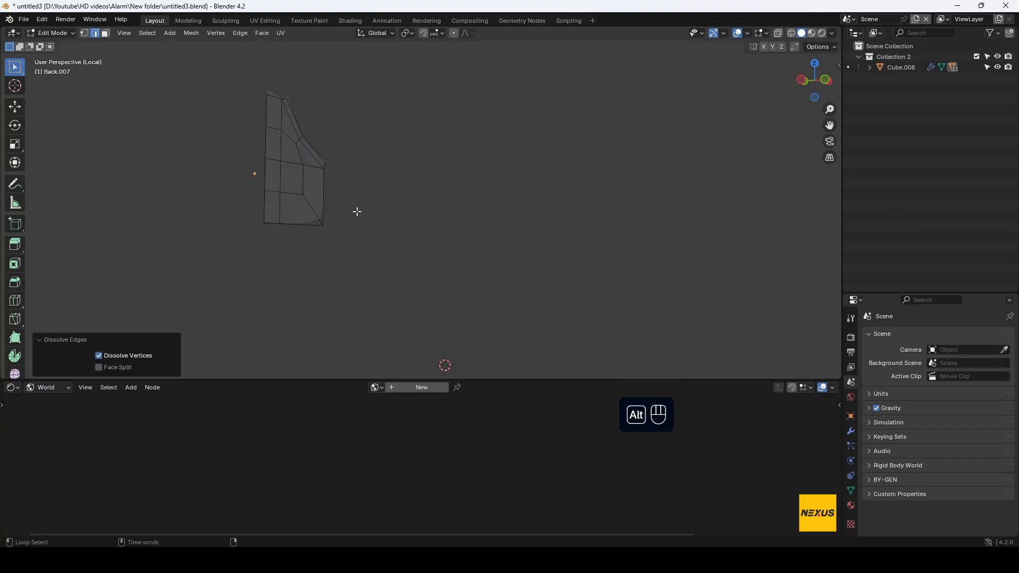
{"action": "key", "text": "alt+h"}
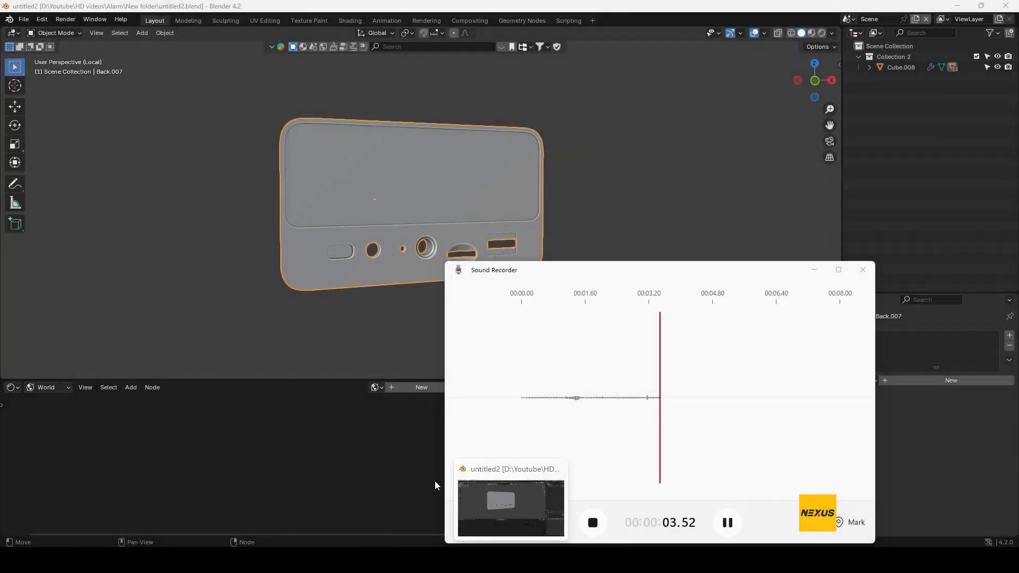
- Switch to the untitled2 Blender window, create a new material for the back panel, and name it Black Plastic
{"action": "left_click", "coordinate": [479, 473]}
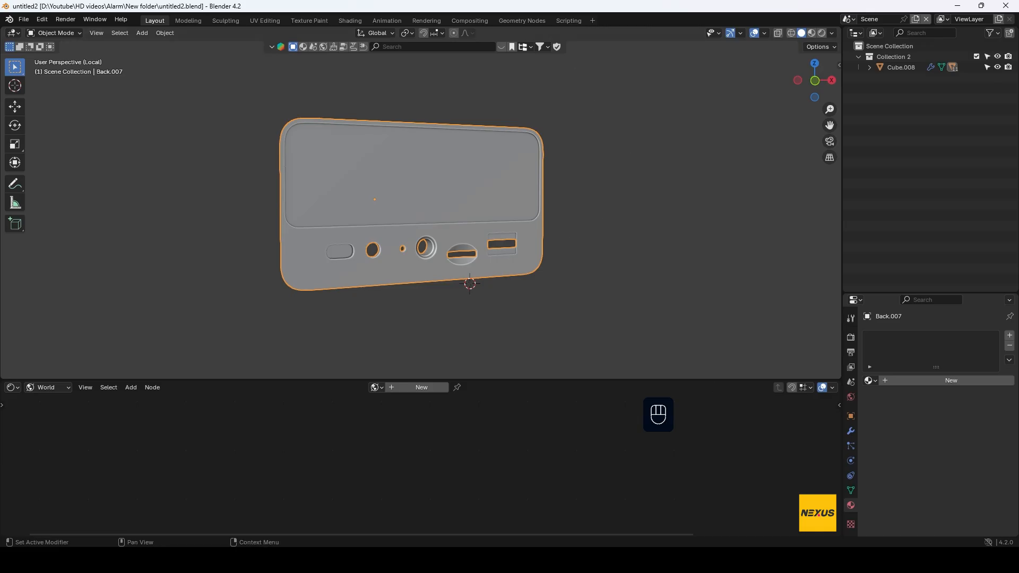
{"action": "left_click", "coordinate": [931, 380]}
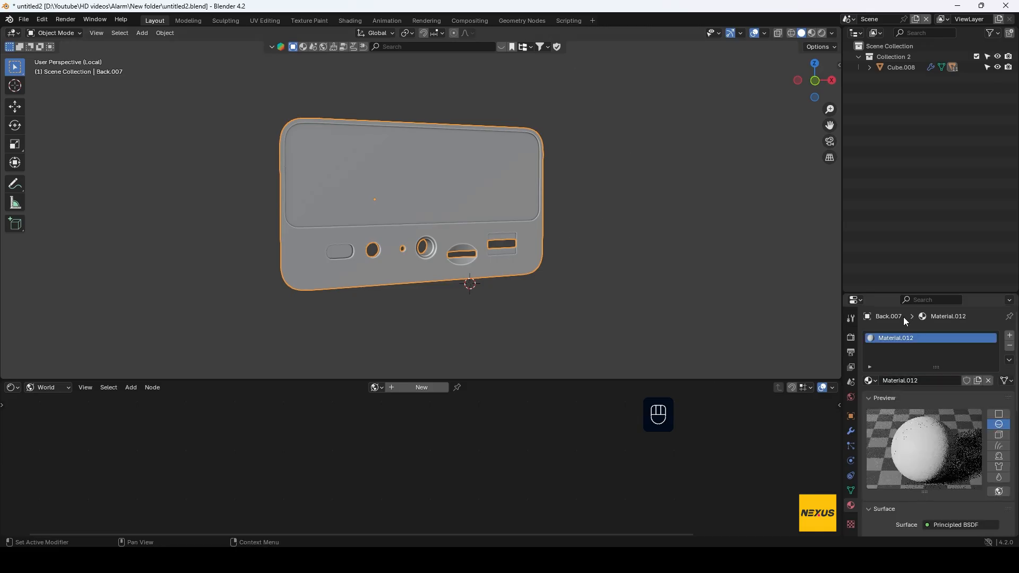
{"action": "double_click", "coordinate": [918, 338]}
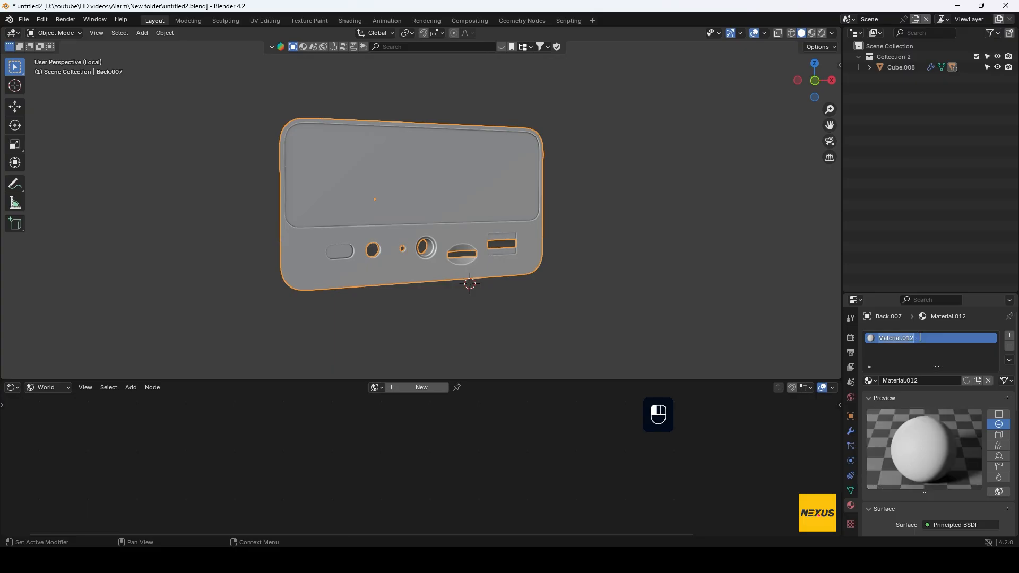
{"action": "type", "text": "B"}
{"action": "type", "text": "lack Pla"}
{"action": "type", "text": "stiv"}
{"action": "key", "text": "BackSpace"}
{"action": "type", "text": "c"}
{"action": "key", "text": "Return"}
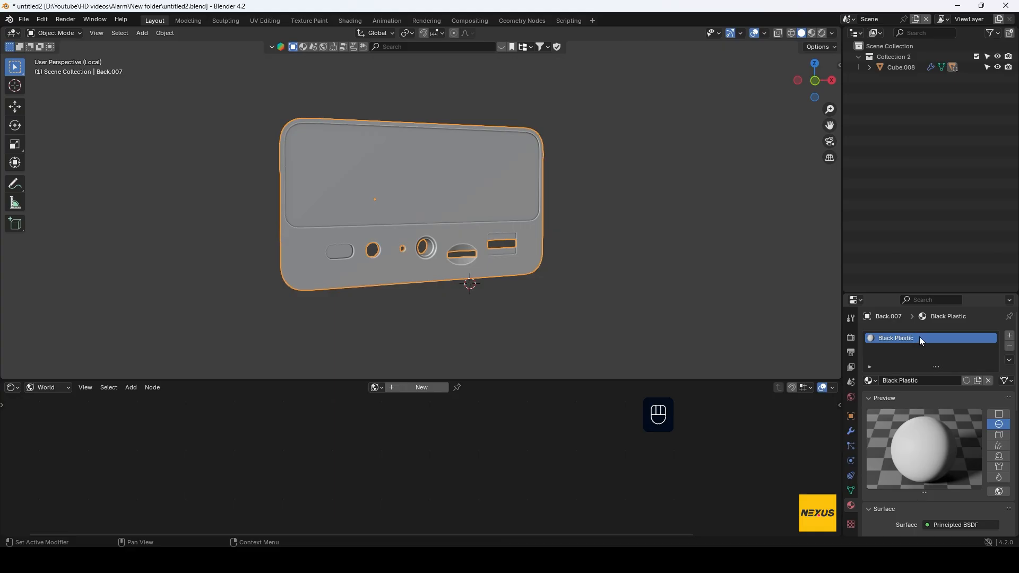
- Switch the lower editor to the Shader Editor and show the object's Black Plastic nodes instead of the World shader
{"action": "left_click", "coordinate": [21, 393]}
{"action": "left_click", "coordinate": [68, 489]}
{"action": "left_click", "coordinate": [45, 390]}
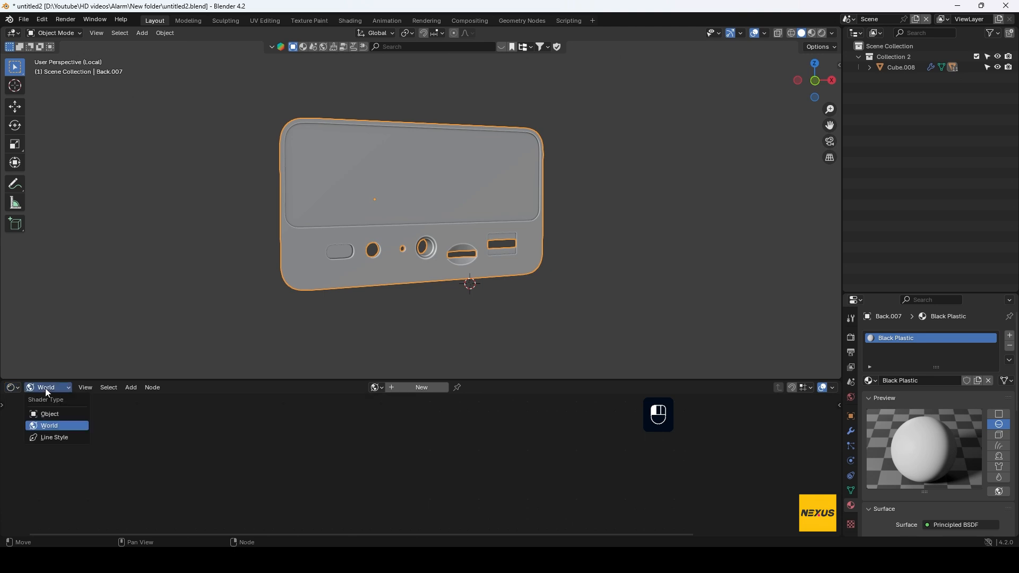
{"action": "left_click", "coordinate": [56, 417]}
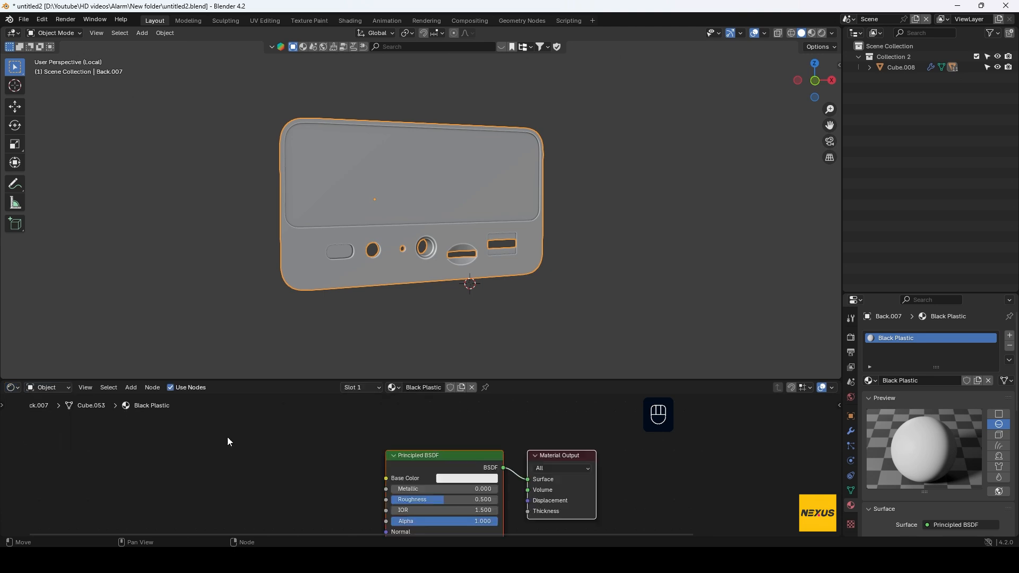
- Darken the Principled BSDF base color to a value of about 0.038 and show the viewport in Material Preview
{"action": "left_click", "coordinate": [471, 480]}
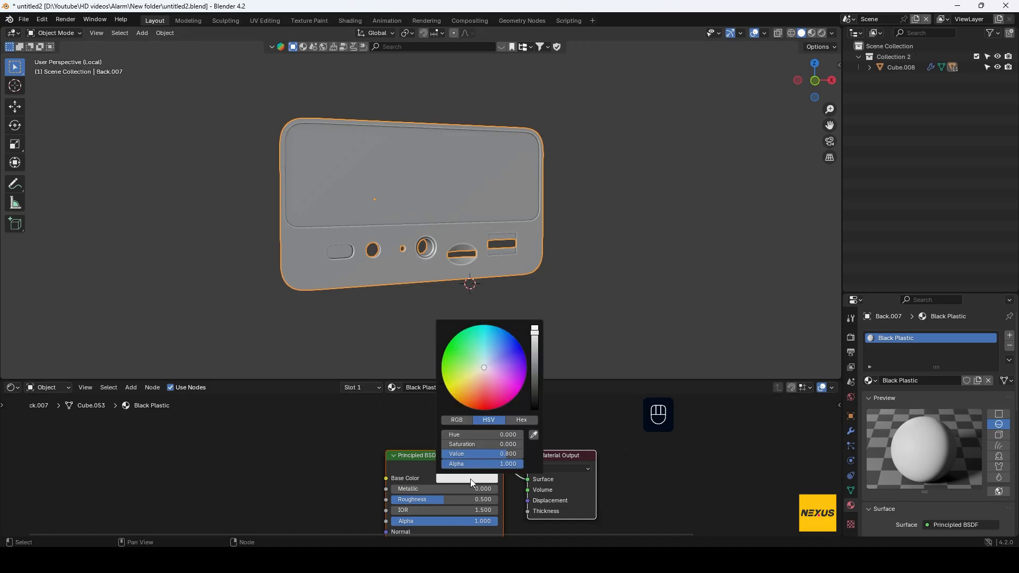
{"action": "left_click_drag", "start_coordinate": [535, 331], "coordinate": [534, 388]}
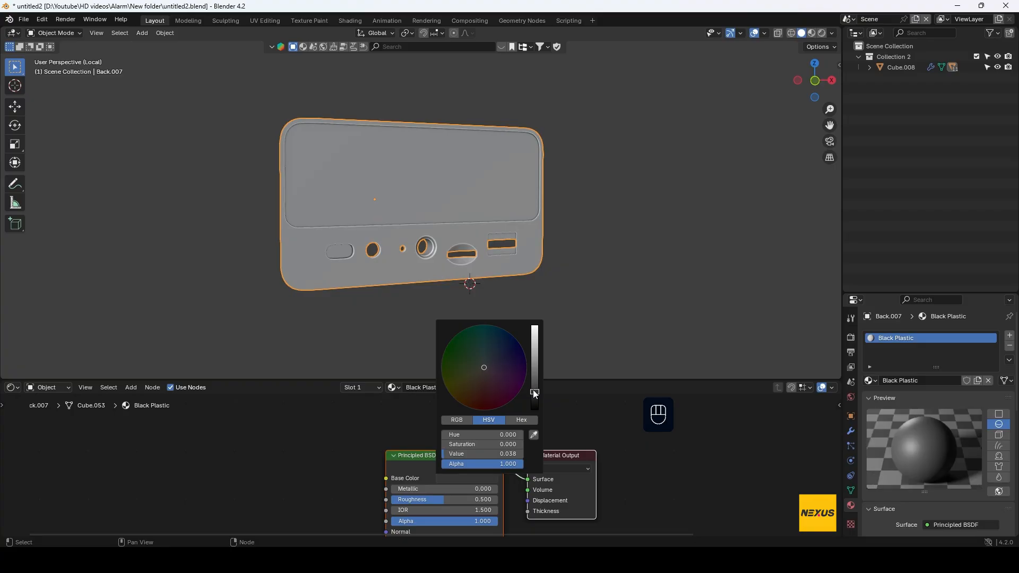
{"action": "left_click", "coordinate": [814, 33]}
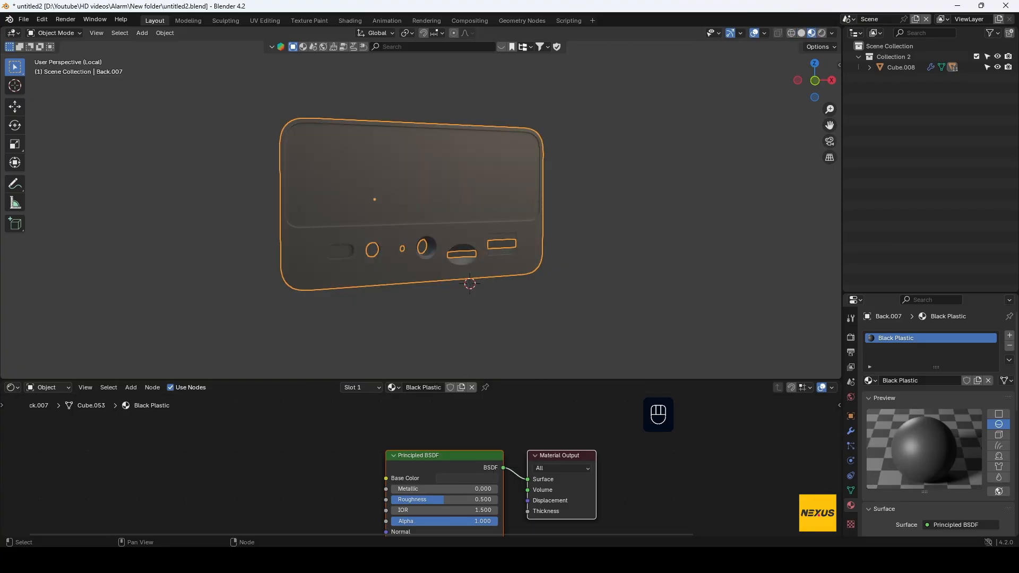
- Add a Noise Texture node well before the Principled BSDF in the Black Plastic node tree
{"action": "middle_click_drag", "start_coordinate": [273, 495], "coordinate": [316, 480]}
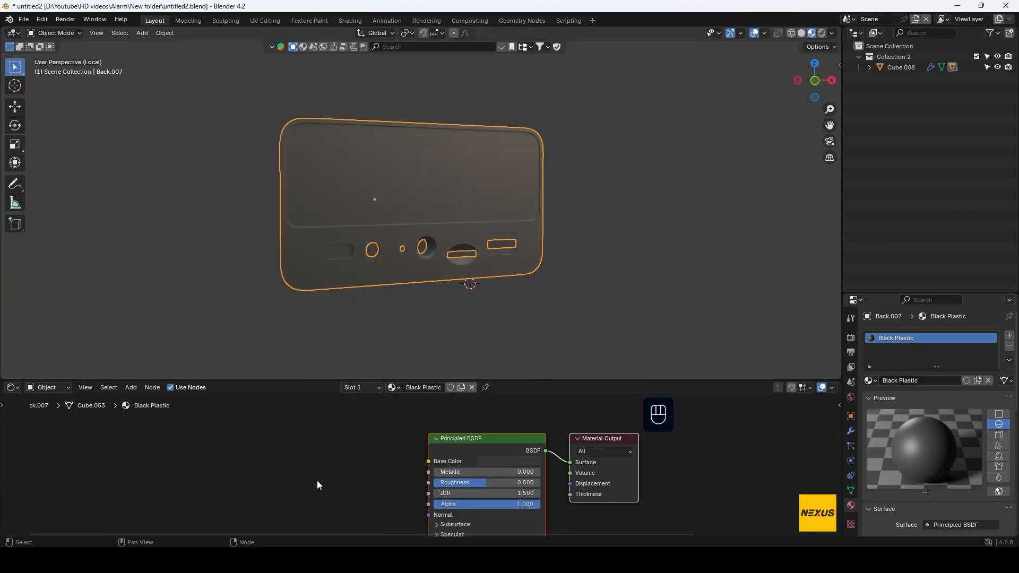
{"action": "key", "text": "shift+a"}
{"action": "left_click", "coordinate": [298, 402]}
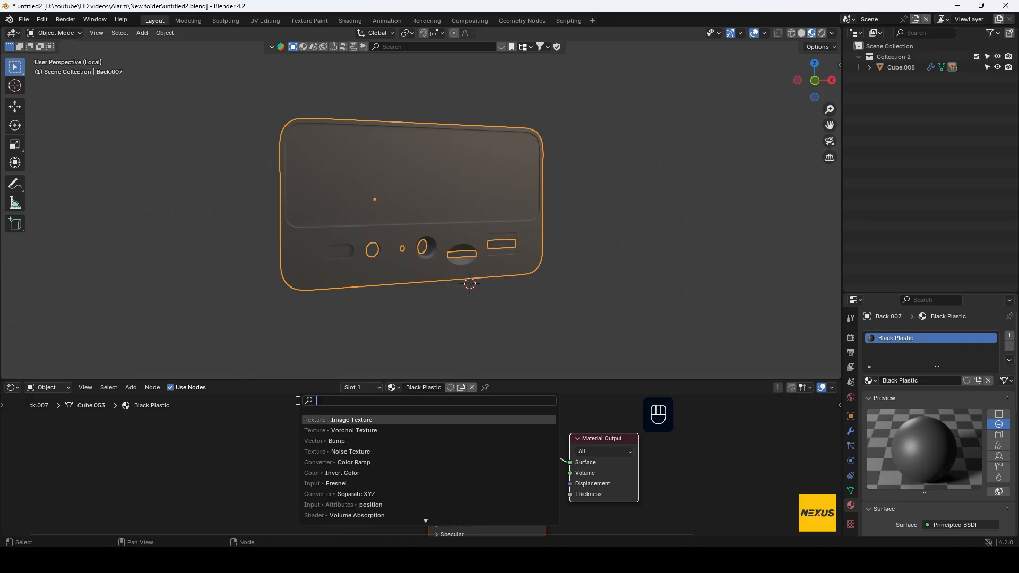
{"action": "type", "text": "noise"}
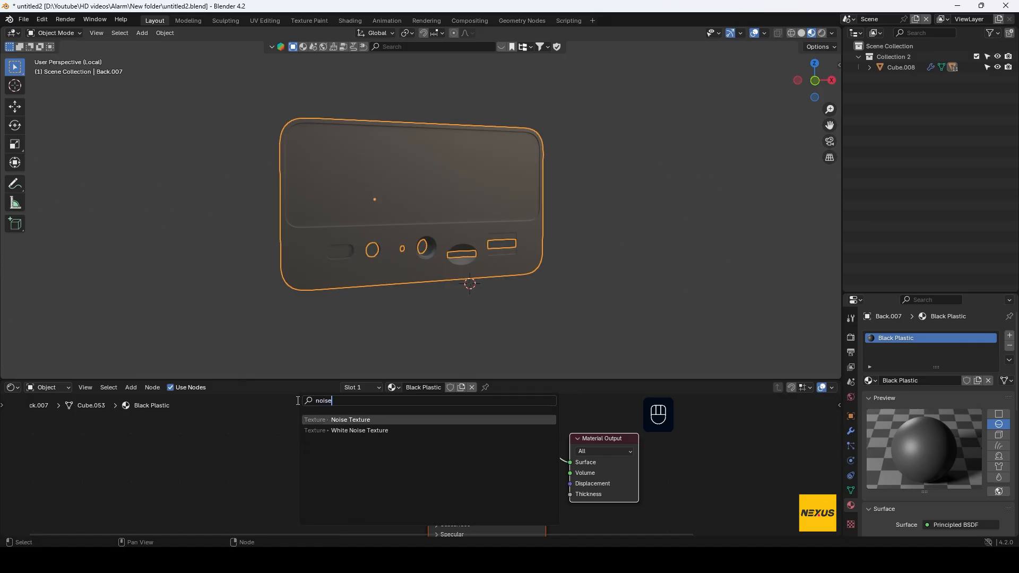
{"action": "key", "text": "Return"}
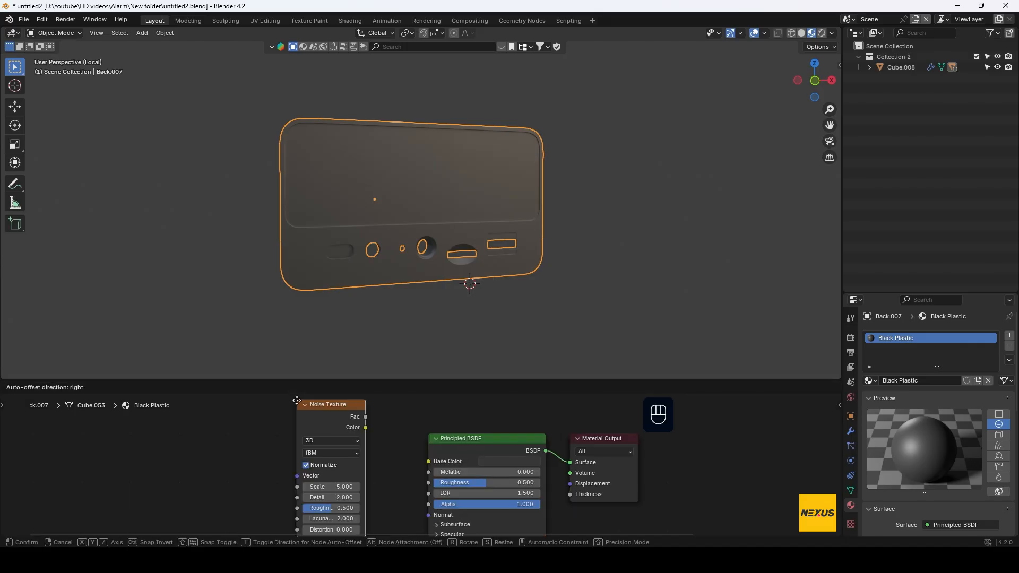
{"action": "left_click", "coordinate": [124, 433]}
- Add a Bump node between the Noise Texture and the Principled BSDF
{"action": "key", "text": "shift+a"}
{"action": "left_click", "coordinate": [265, 404]}
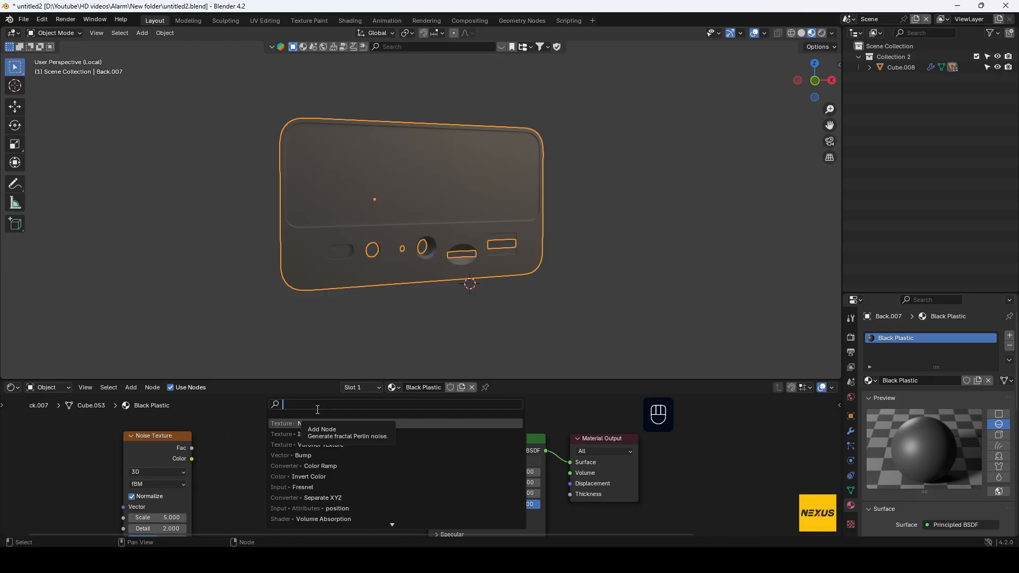
{"action": "type", "text": "bump"}
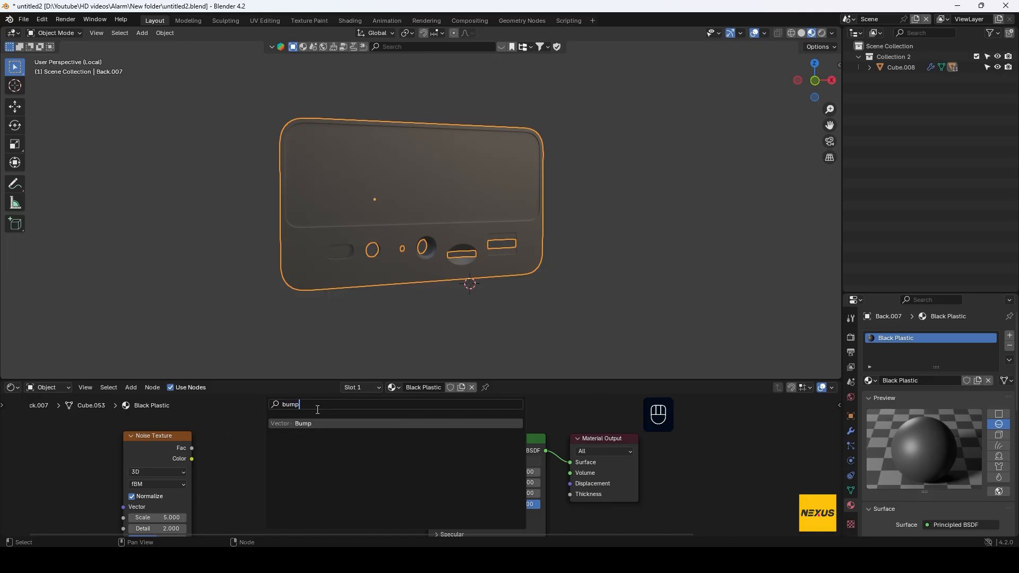
{"action": "key", "text": "Return"}
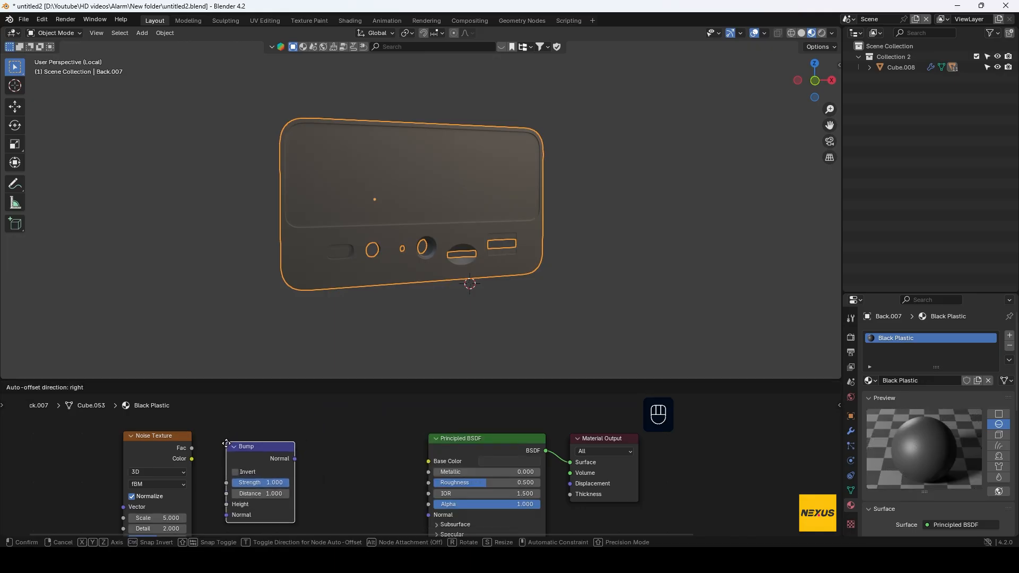
{"action": "left_click", "coordinate": [227, 440]}
- Connect the Noise Texture's Fac to the Bump's Height, and the Bump's Normal to the Principled BSDF's Normal
{"action": "left_click_drag", "start_coordinate": [192, 448], "coordinate": [238, 510]}
{"action": "left_click", "coordinate": [296, 464]}
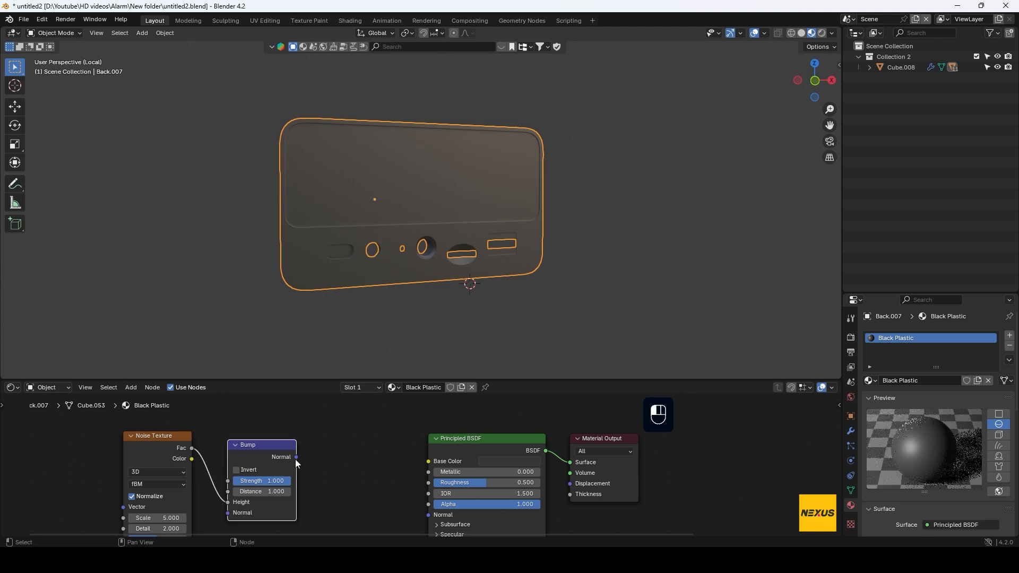
{"action": "left_click_drag", "start_coordinate": [296, 464], "coordinate": [435, 517]}
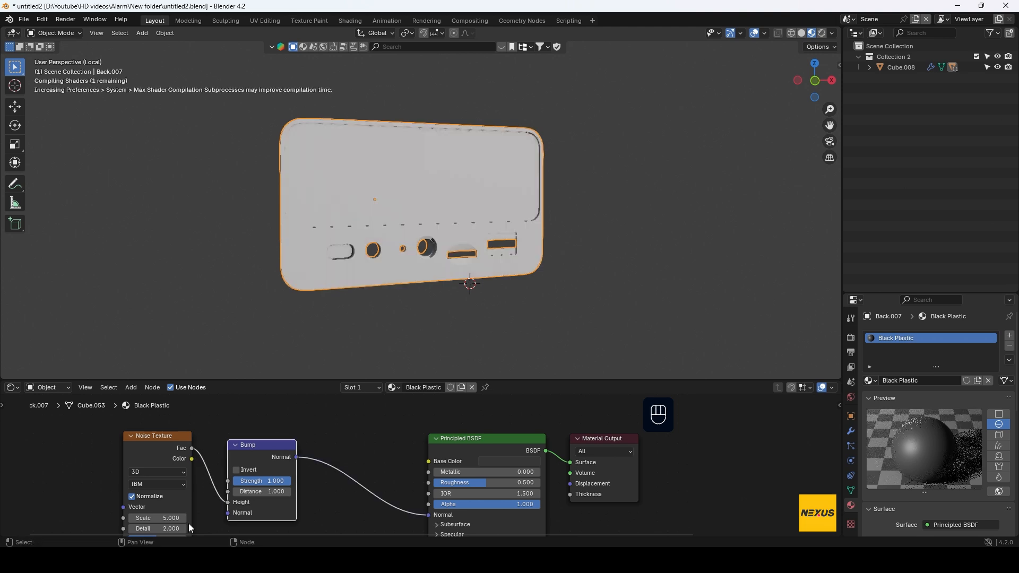
- Set the Noise Texture's scale to 800
{"action": "left_click", "coordinate": [173, 518]}
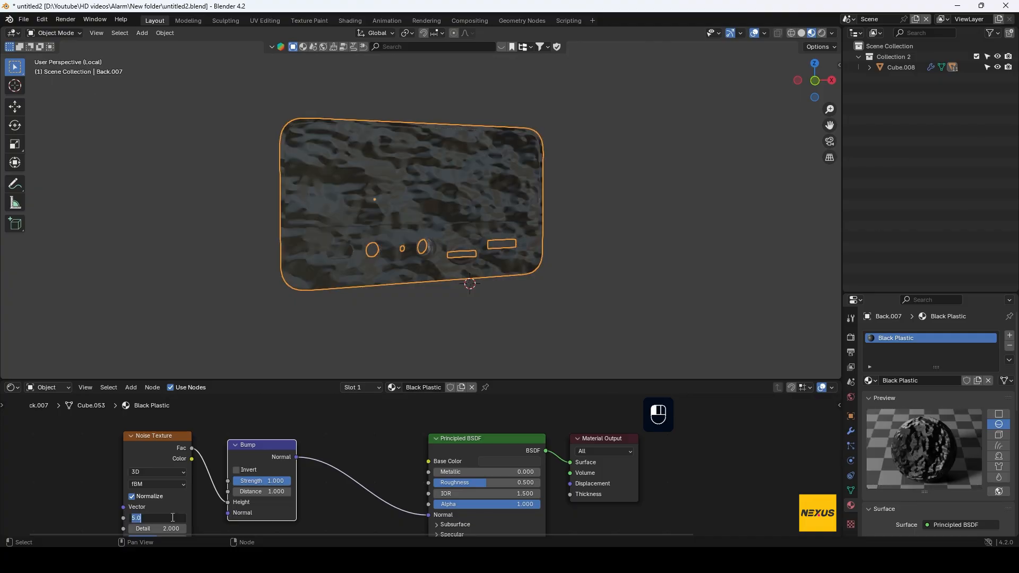
{"action": "type", "text": "800"}
{"action": "key", "text": "Return"}
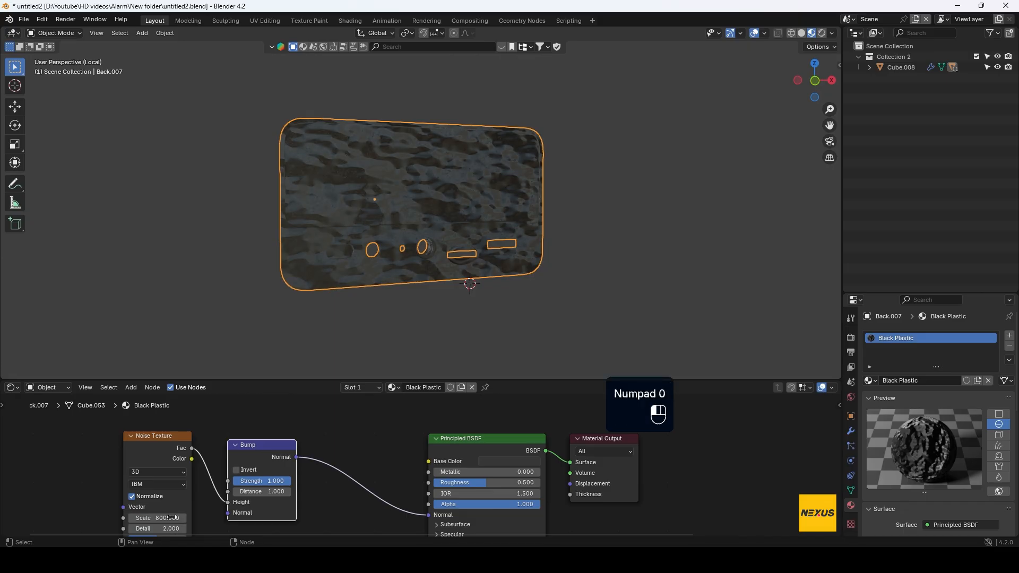
- Set both the strength and the distance of the Bump node to 0.03
{"action": "double_click", "coordinate": [269, 481]}
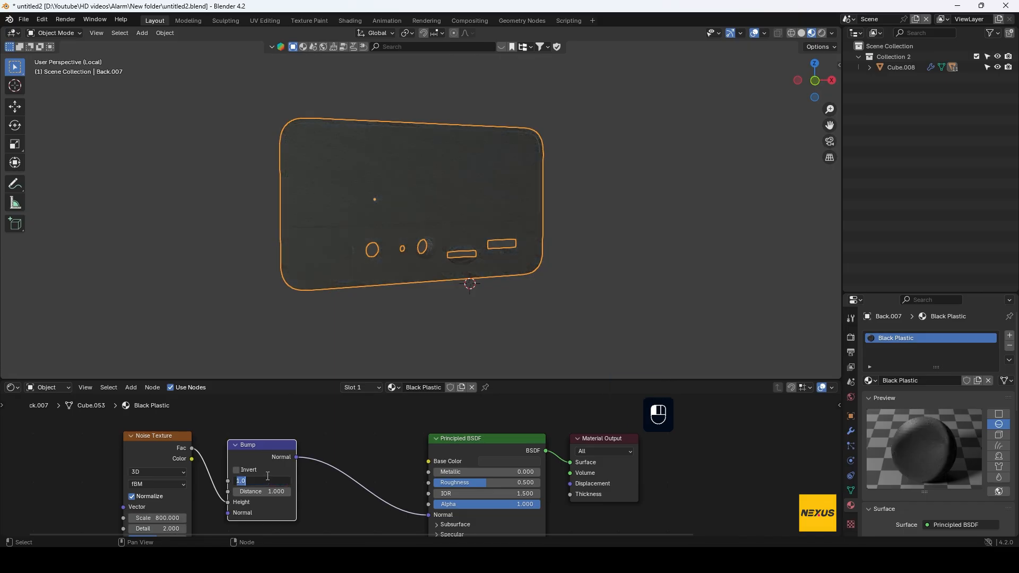
{"action": "type", "text": ".03"}
{"action": "key", "text": "Return"}
{"action": "double_click", "coordinate": [266, 492]}
{"action": "type", "text": ".0"}
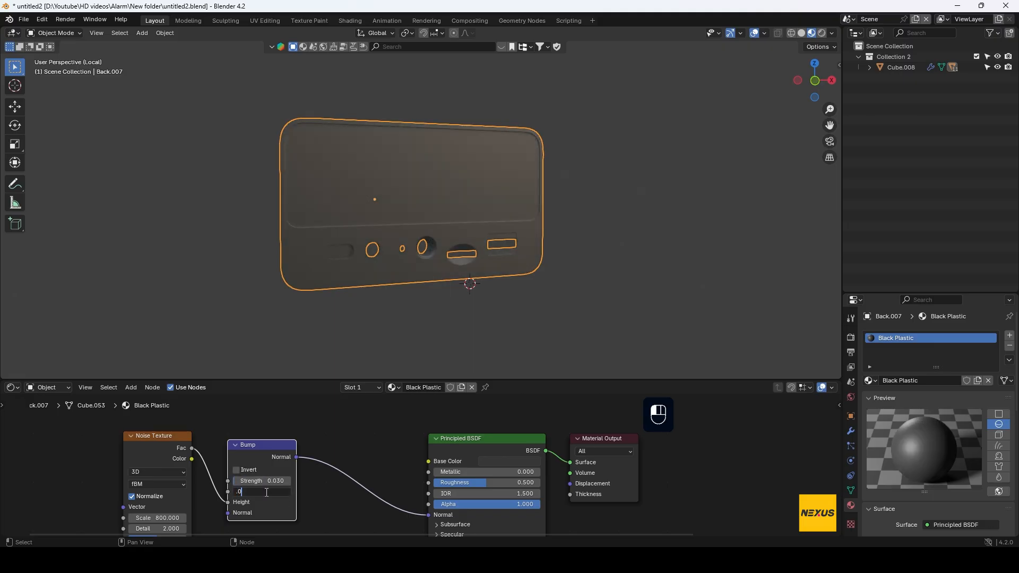
{"action": "type", "text": "30"}
{"action": "key", "text": "Return"}
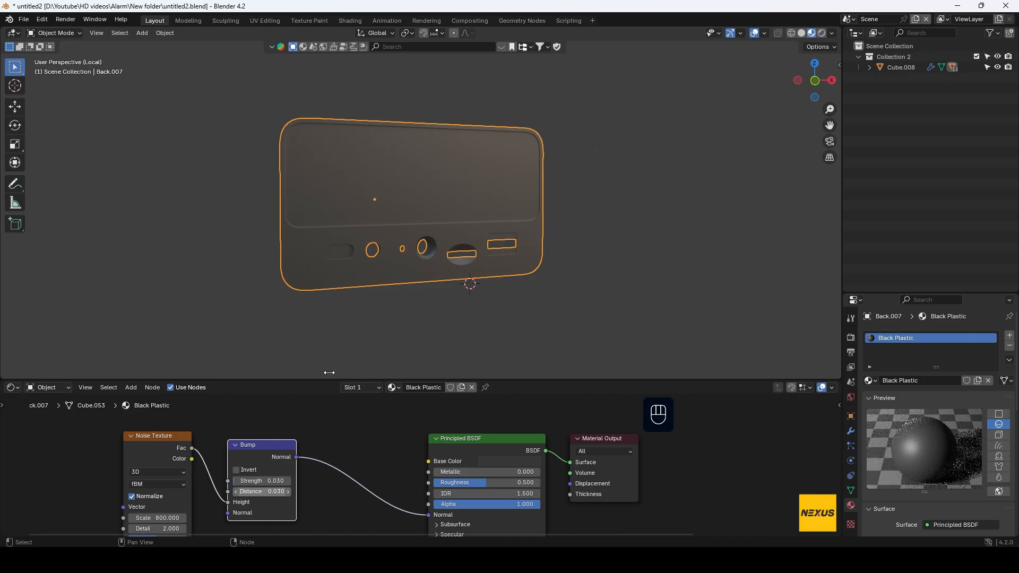
- Set the Principled BSDF roughness to 0.3 and inspect the plastic surface on the back panel up close
{"action": "left_click", "coordinate": [514, 482]}
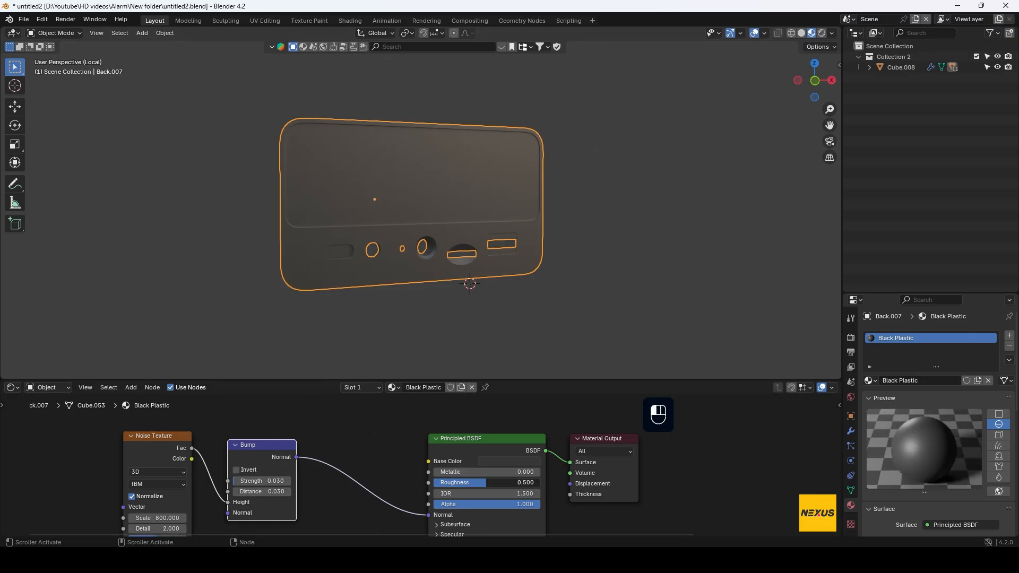
{"action": "type", "text": ".3"}
{"action": "key", "text": "Return"}
{"action": "middle_click_drag", "start_coordinate": [485, 270], "coordinate": [501, 236]}
{"action": "scroll", "coordinate": [436, 265], "scroll_direction": "up", "scroll_amount": 6}
{"action": "middle_click_drag", "start_coordinate": [436, 265], "coordinate": [394, 308]}
{"action": "scroll", "coordinate": [489, 244], "scroll_direction": "down", "scroll_amount": 4}
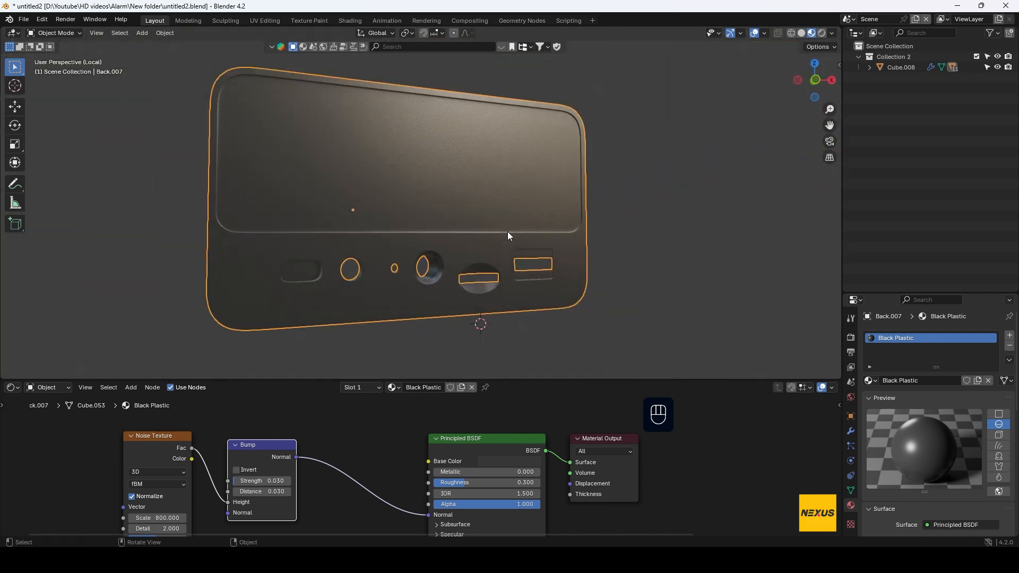
- Select all faces inside the large recess of the back panel and separate them into their own object
{"action": "key", "text": "Tab"}
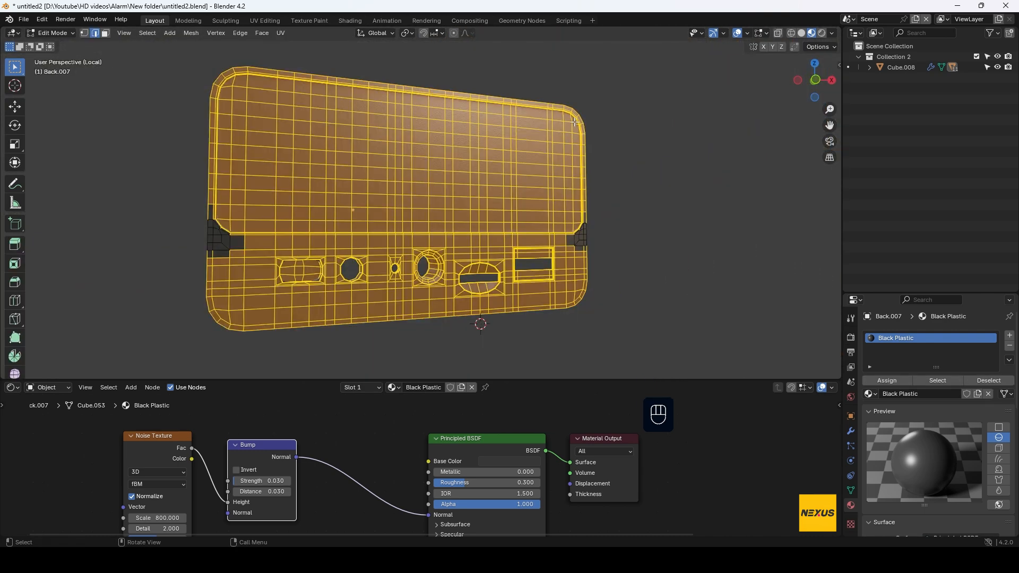
{"action": "key", "text": "3"}
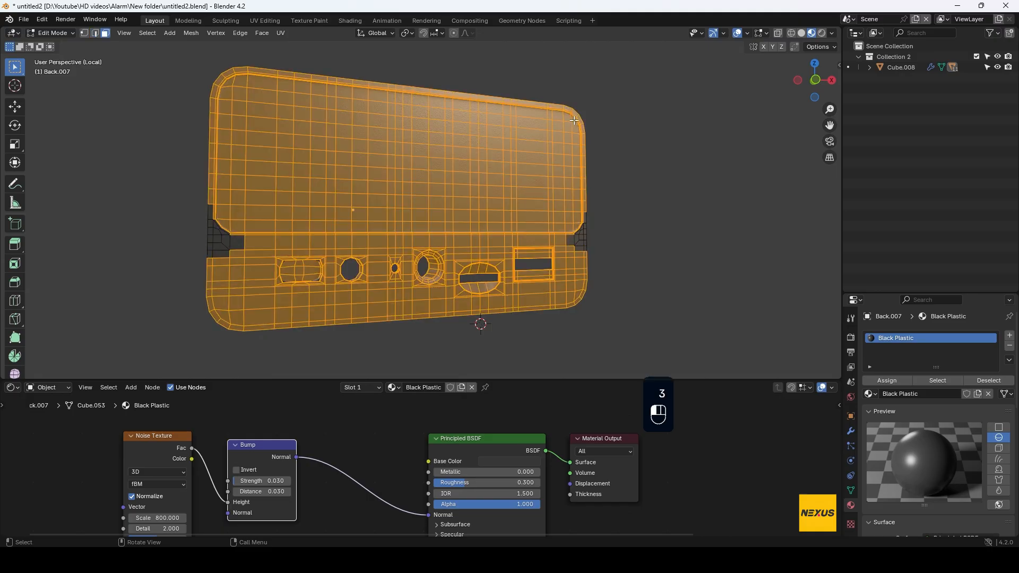
{"action": "key", "text": "alt+a"}
{"action": "key", "text": "ctrl"}
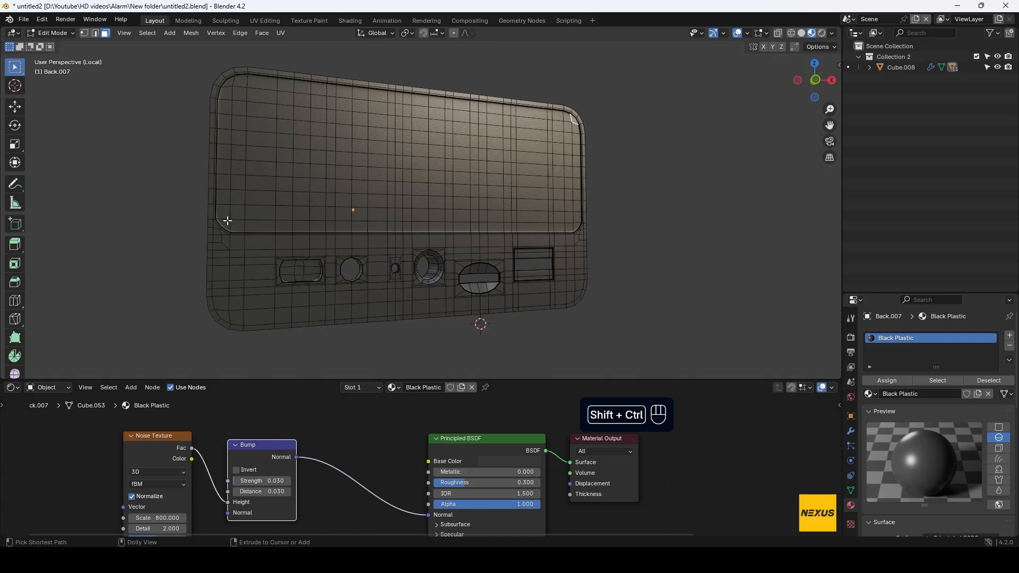
{"action": "left_click", "coordinate": [228, 221], "text": "ctrl+shift"}
{"action": "key", "text": "p"}
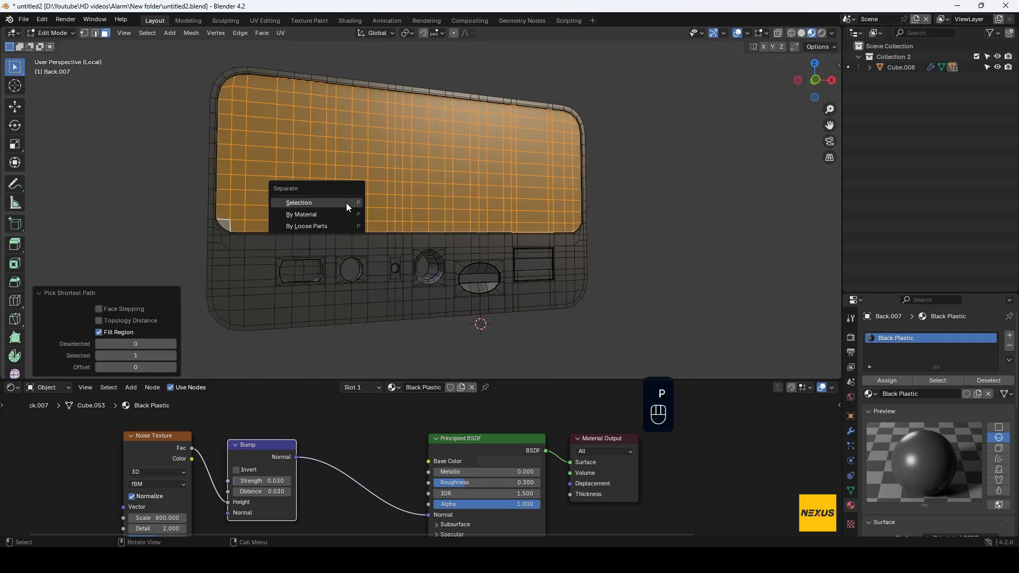
{"action": "left_click", "coordinate": [347, 204]}
{"action": "key", "text": "Tab"}
- Give the separated recess panel its own copy of Black Plastic and move its Noise Texture, Bump and Principled BSDF nodes below the Material Output
{"action": "left_click", "coordinate": [429, 199]}
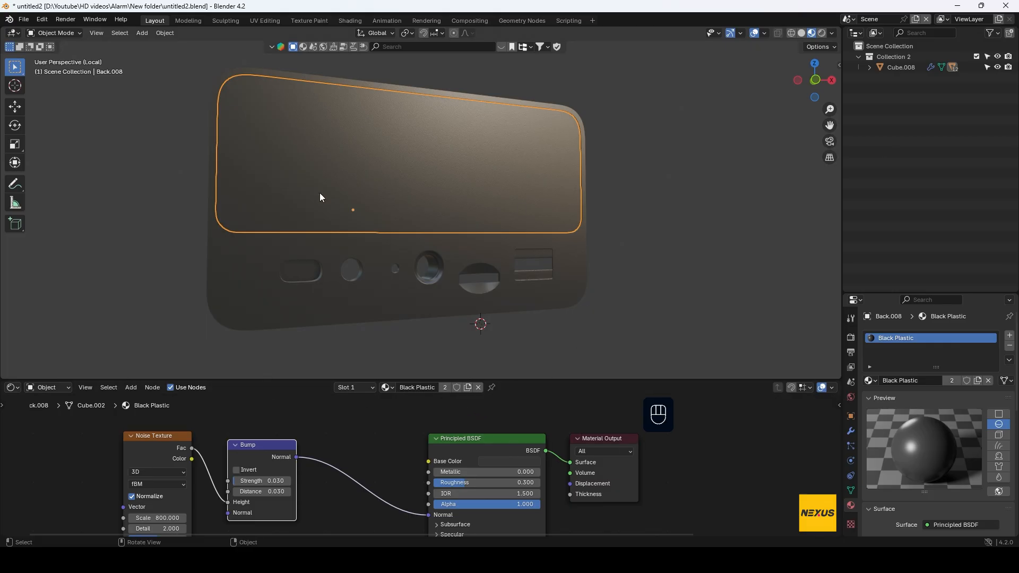
{"action": "left_click", "coordinate": [468, 387]}
{"action": "scroll", "coordinate": [515, 413], "scroll_direction": "down", "scroll_amount": 1}
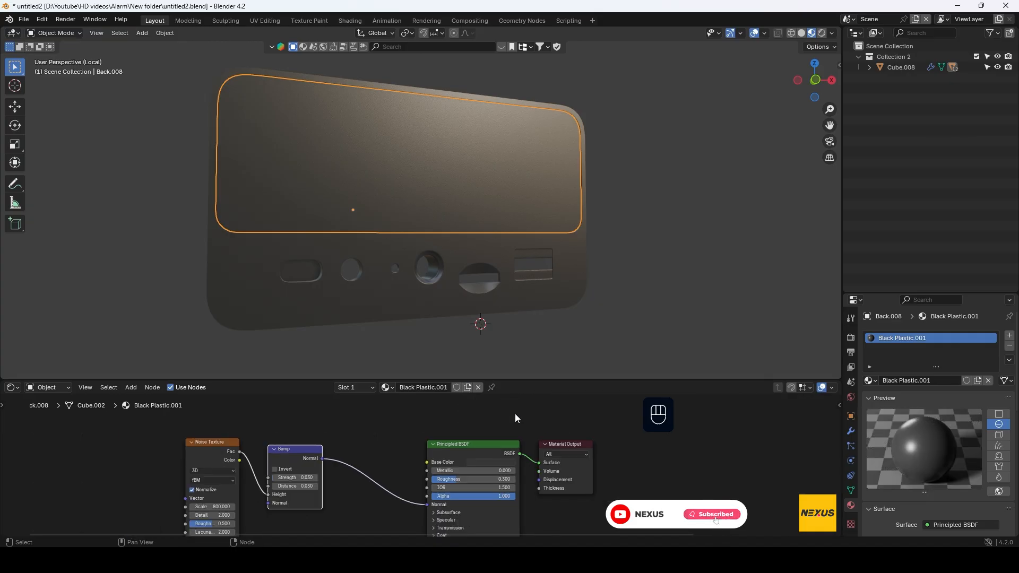
{"action": "scroll", "coordinate": [513, 413], "scroll_direction": "down", "scroll_amount": 1}
{"action": "middle_click_drag", "start_coordinate": [531, 510], "coordinate": [580, 501]}
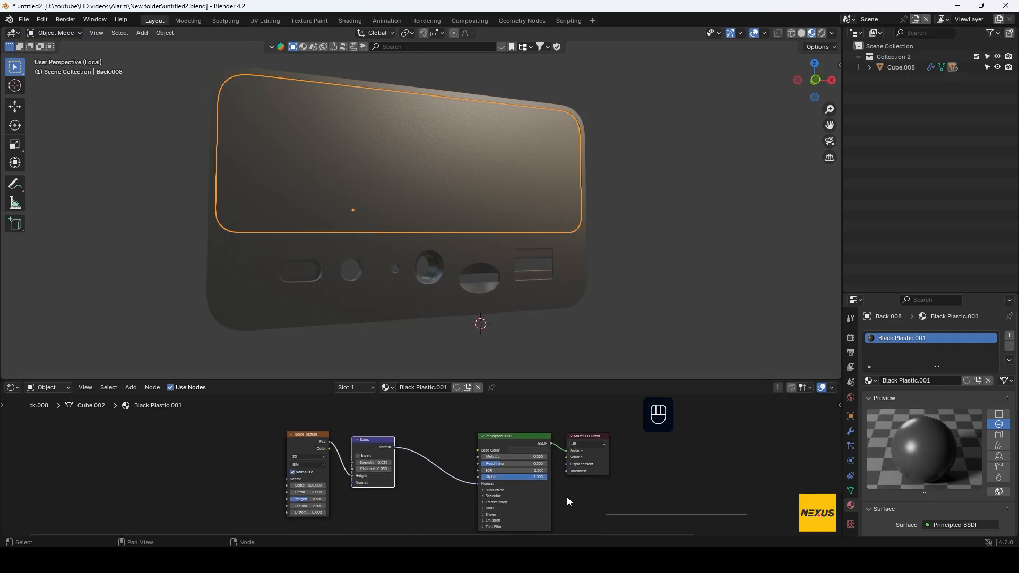
{"action": "left_click_drag", "start_coordinate": [410, 424], "coordinate": [237, 477]}
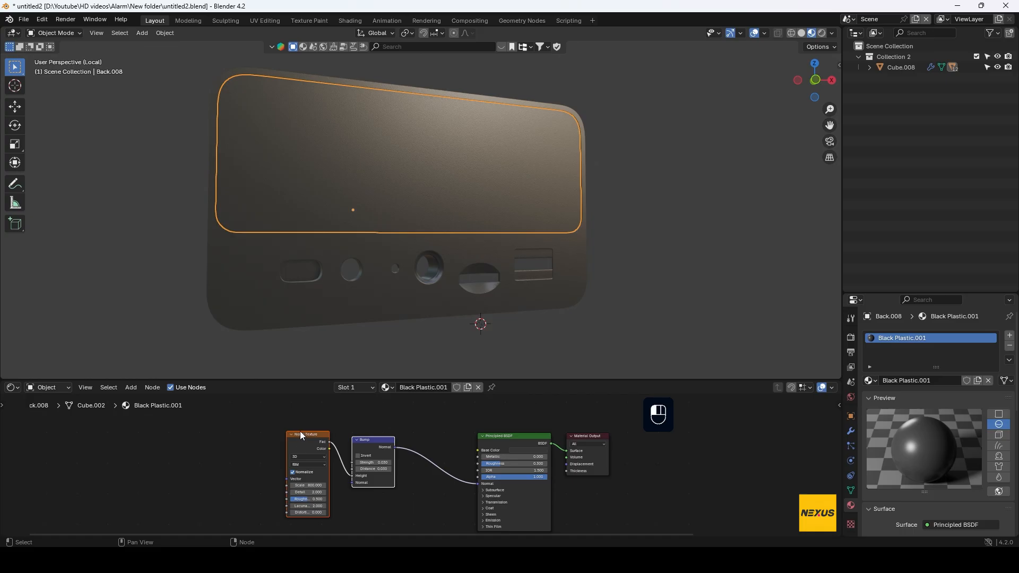
{"action": "left_click_drag", "start_coordinate": [380, 442], "coordinate": [430, 451]}
{"action": "left_click_drag", "start_coordinate": [505, 422], "coordinate": [374, 488]}
{"action": "left_click_drag", "start_coordinate": [383, 445], "coordinate": [379, 510]}
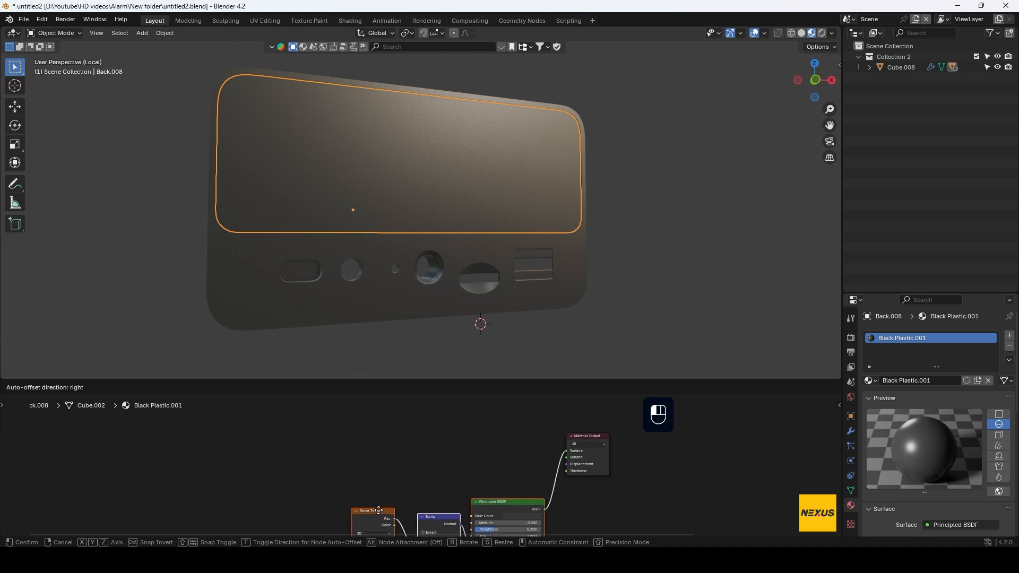
{"action": "left_click", "coordinate": [379, 509]}
- Add a Voronoi Texture node in the free space above and before the Noise Texture
{"action": "key", "text": "shift+a"}
{"action": "mouse_move", "coordinate": [388, 438]}
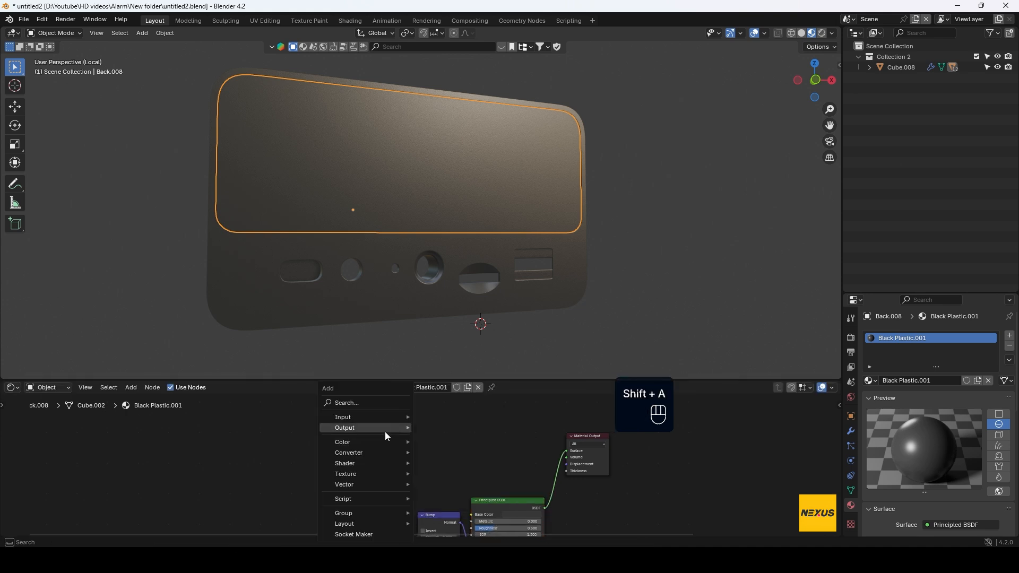
{"action": "left_click", "coordinate": [373, 402]}
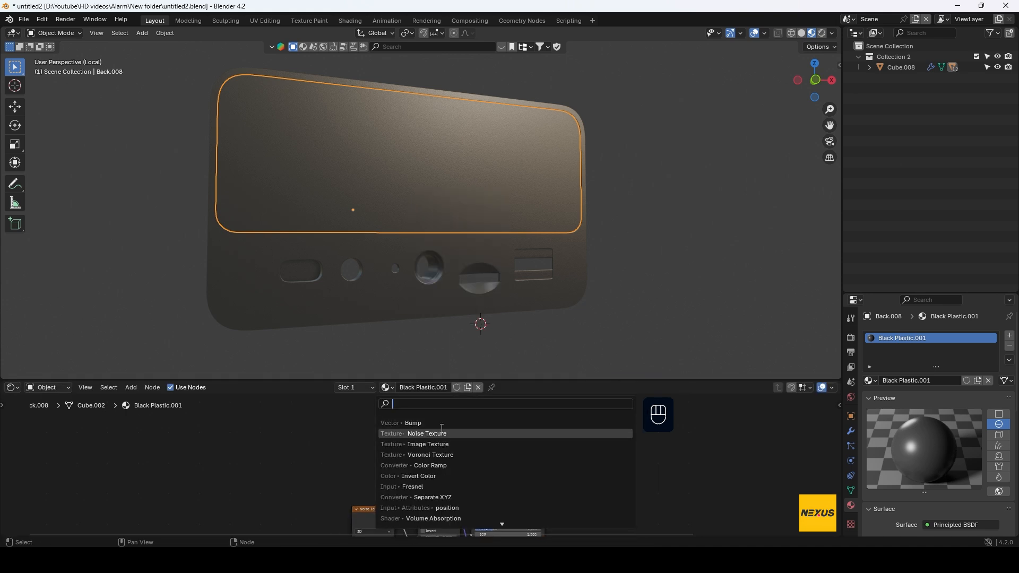
{"action": "left_click", "coordinate": [438, 454]}
{"action": "left_click", "coordinate": [264, 416]}
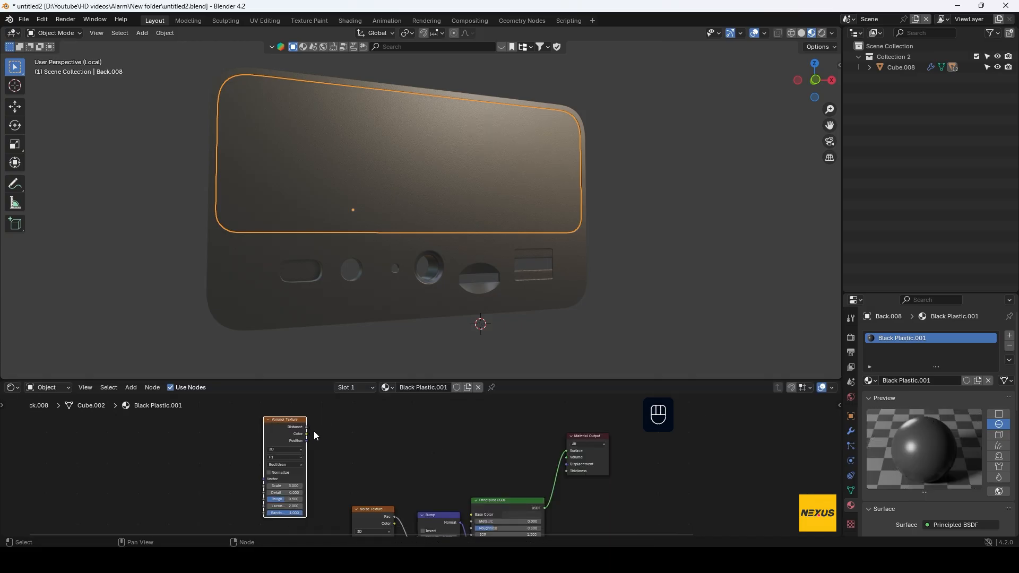
- Add a Math node after the Voronoi Texture, fed by its Distance output, and connect its Value to the Principled BSDF Base Color
{"action": "left_click", "coordinate": [383, 440]}
{"action": "key", "text": "shift+a"}
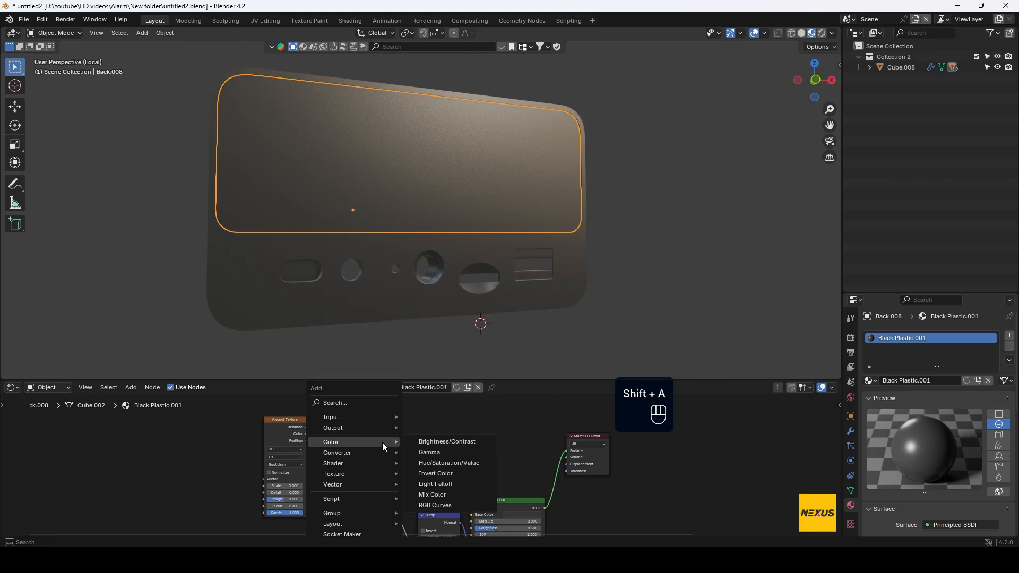
{"action": "mouse_move", "coordinate": [378, 452]}
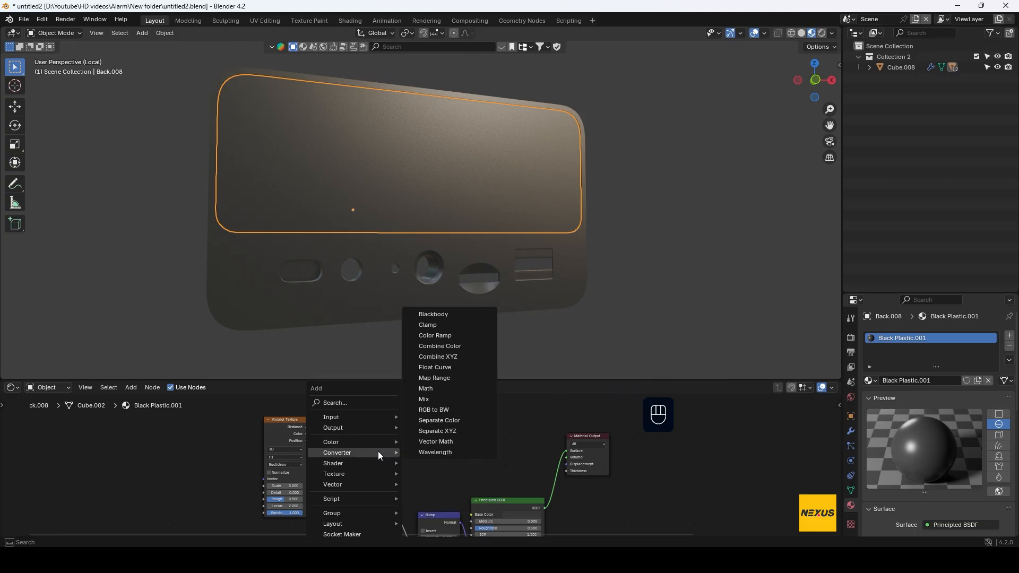
{"action": "left_click", "coordinate": [435, 389]}
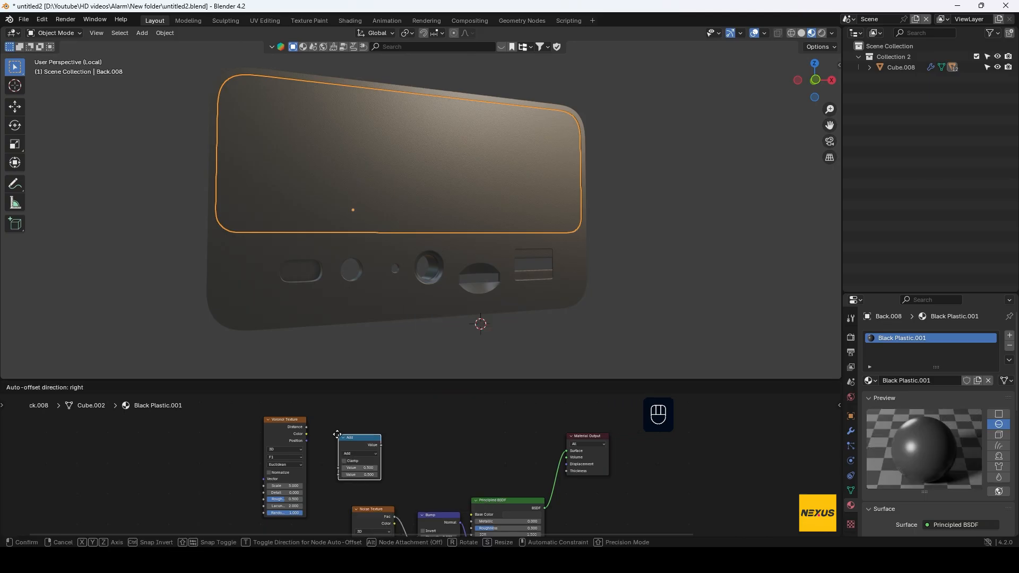
{"action": "left_click", "coordinate": [343, 448]}
{"action": "left_click_drag", "start_coordinate": [307, 427], "coordinate": [471, 514]}
- Add Texture Coordinate and Mapping nodes to the Voronoi Texture's Vector input
{"action": "left_click", "coordinate": [281, 420]}
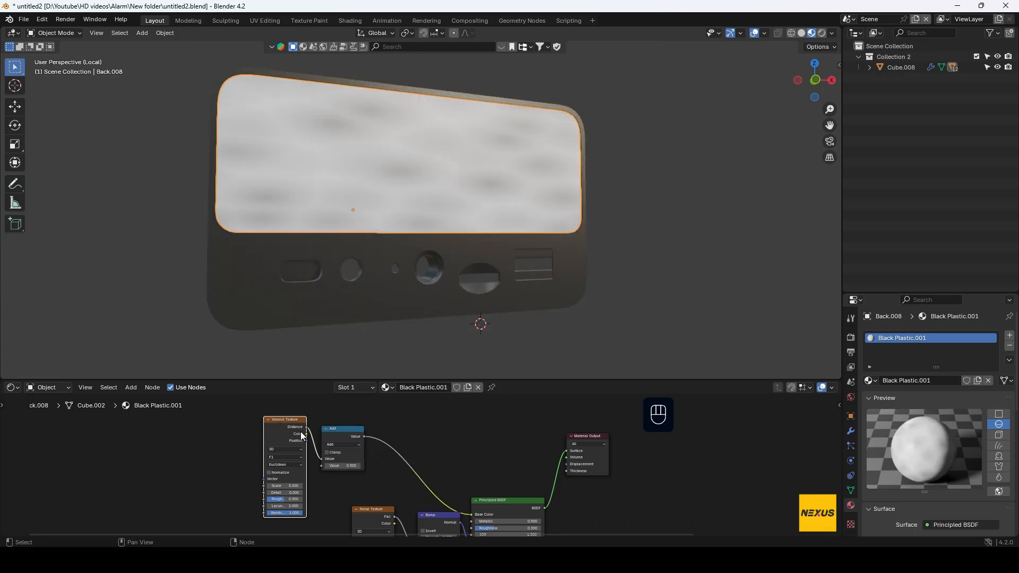
{"action": "key", "text": "ctrl"}
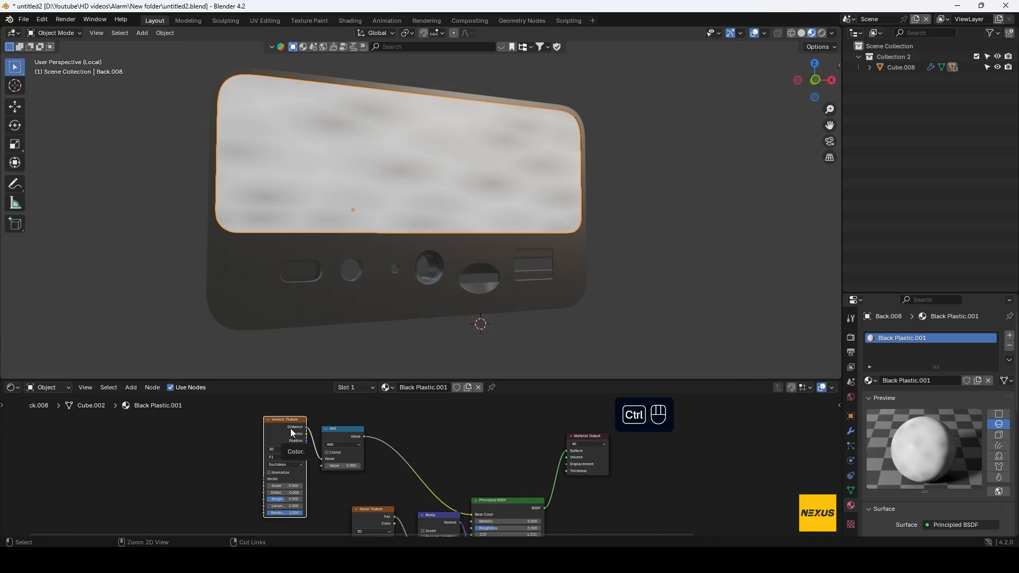
{"action": "key", "text": "ctrl+t"}
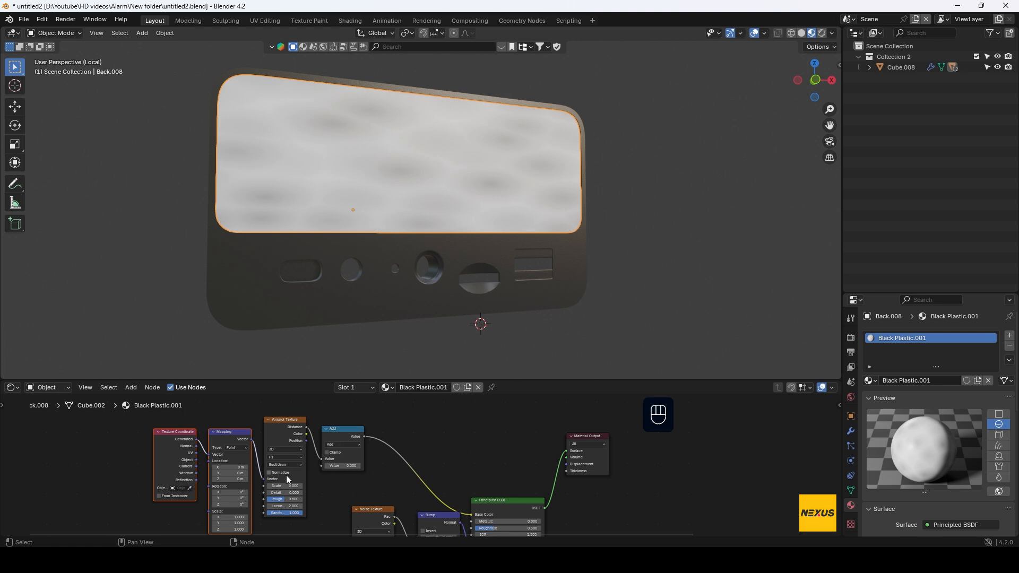
- Set the Voronoi Texture's Randomness to 0 and its Scale to 700
{"action": "left_click", "coordinate": [290, 513]}
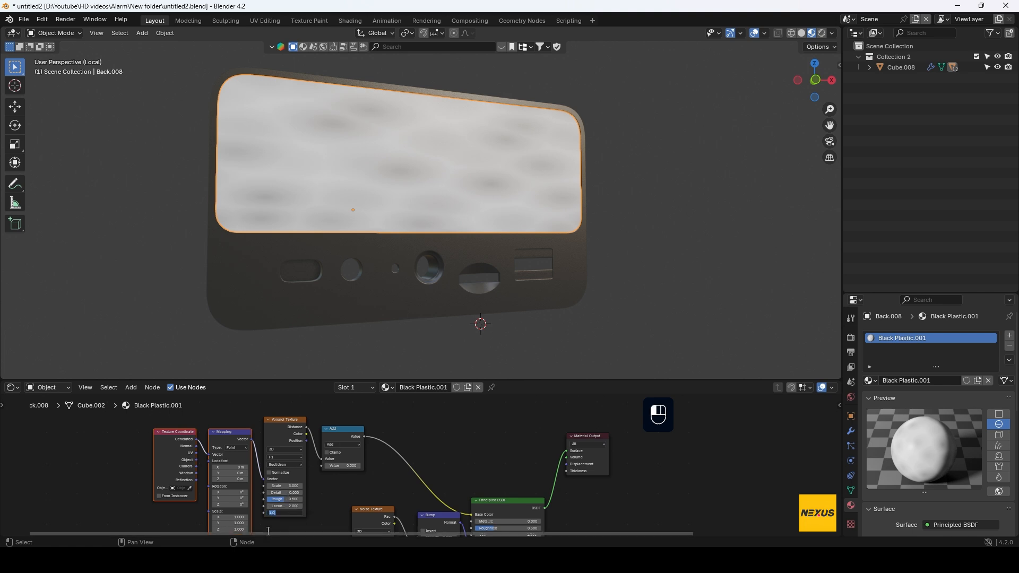
{"action": "type", "text": "0"}
{"action": "key", "text": "Return"}
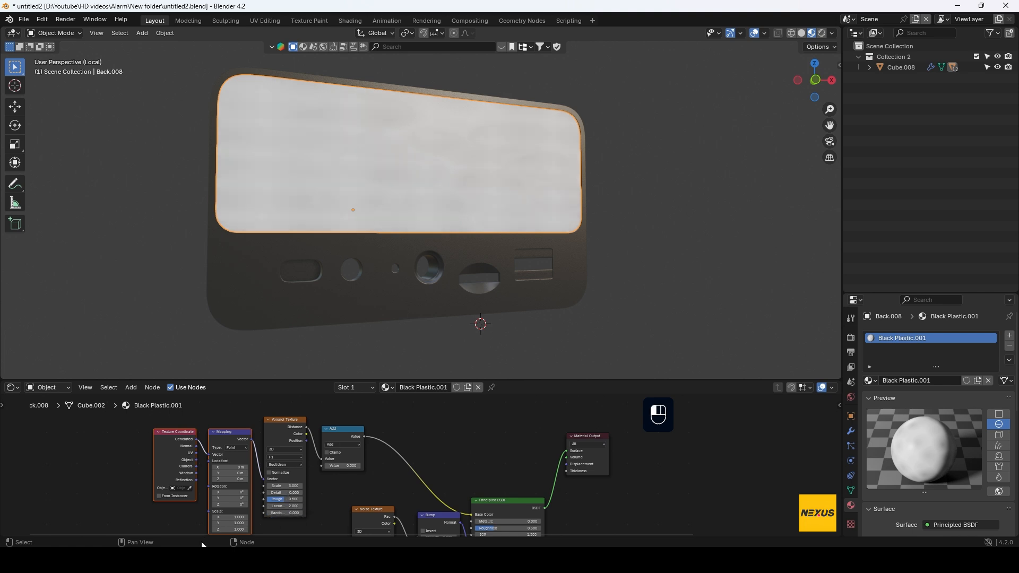
{"action": "left_click", "coordinate": [273, 486]}
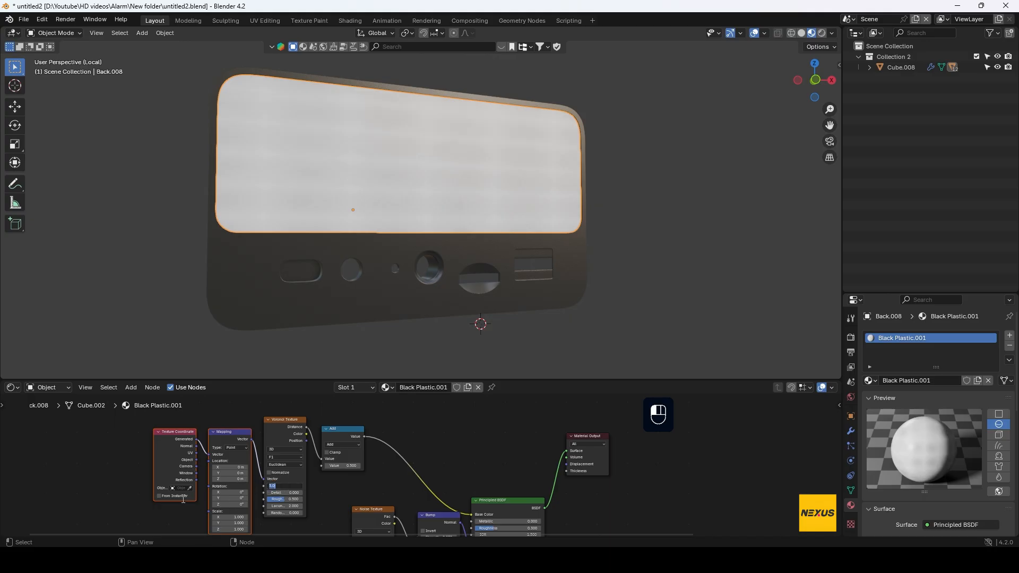
{"action": "type", "text": "700"}
{"action": "key", "text": "Return"}
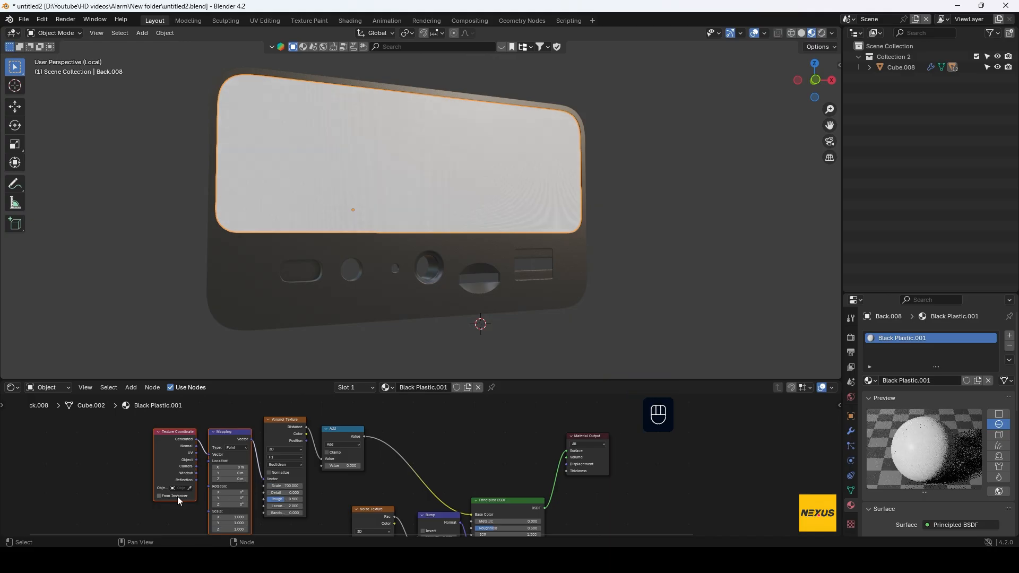
- Change the Math node's operation to Greater Than and feed the Mapping node from the Object texture coordinates
{"action": "left_click", "coordinate": [352, 445]}
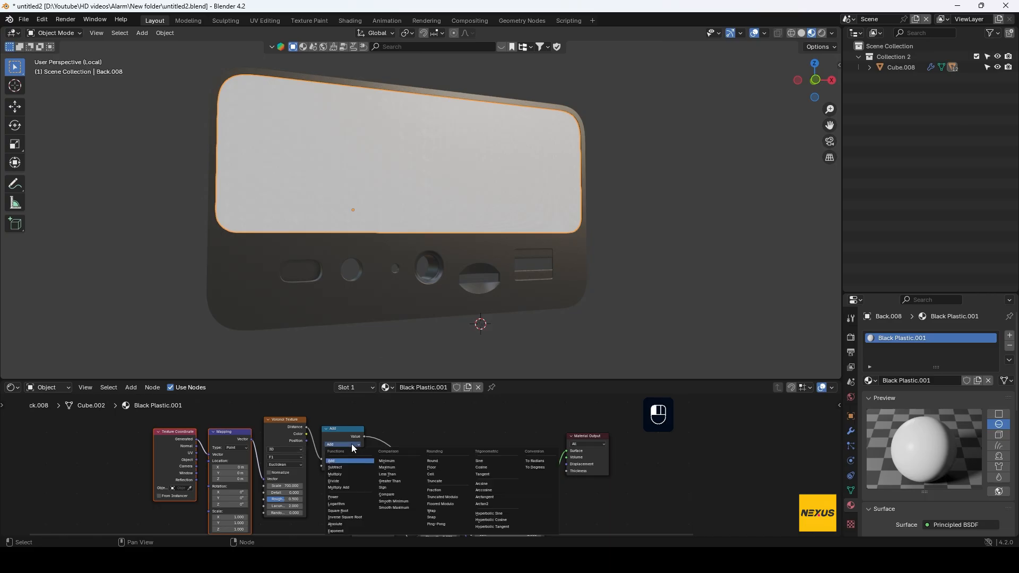
{"action": "left_click", "coordinate": [403, 480]}
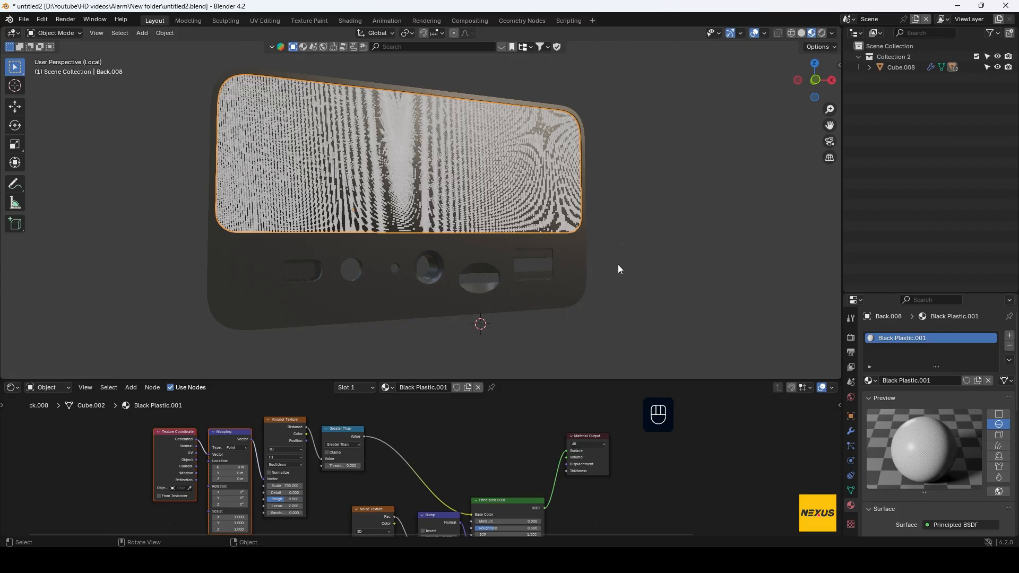
{"action": "middle_click_drag", "start_coordinate": [618, 266], "coordinate": [552, 269]}
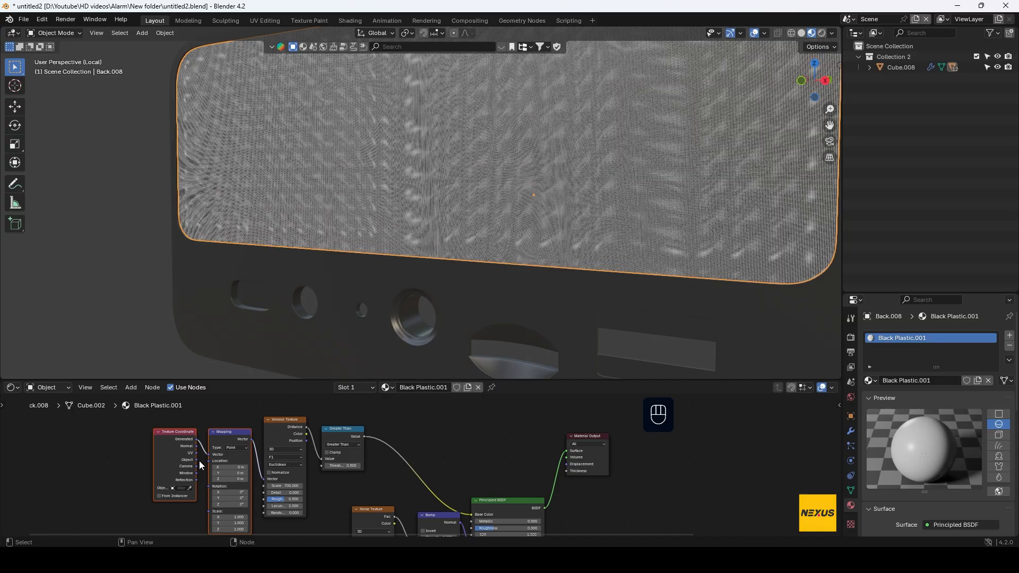
{"action": "left_click_drag", "start_coordinate": [197, 461], "coordinate": [204, 457]}
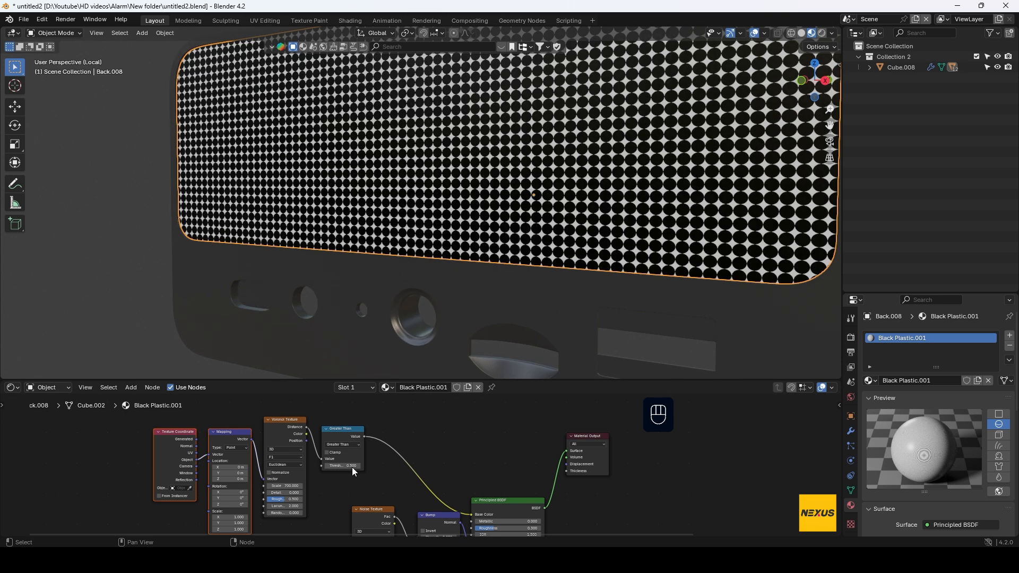
- Try a threshold of 0.2 on the Greater Than node
{"action": "left_click", "coordinate": [352, 466]}
{"action": "key", "text": "BackSpace"}
{"action": "type", "text": ".2"}
{"action": "key", "text": "Return"}
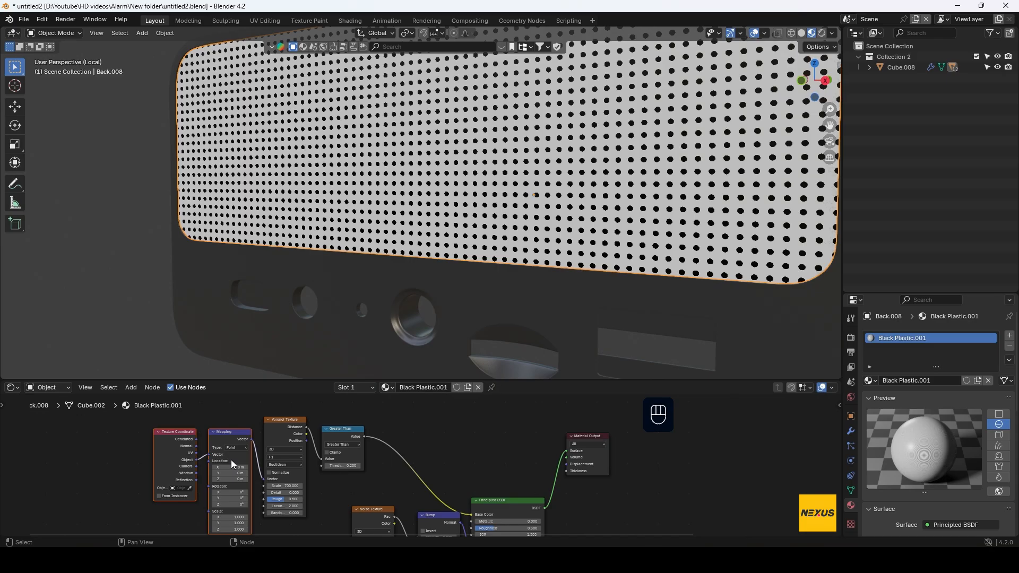
- Set the Greater Than threshold to 0.1 and check the dot pattern across the whole recess panel
{"action": "left_click", "coordinate": [345, 465]}
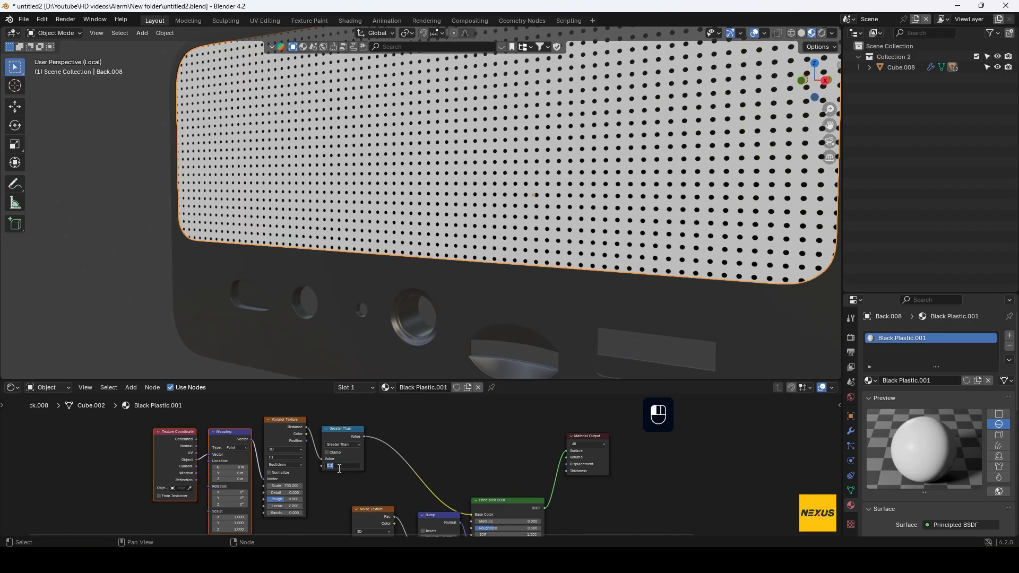
{"action": "type", "text": ".1"}
{"action": "key", "text": "Return"}
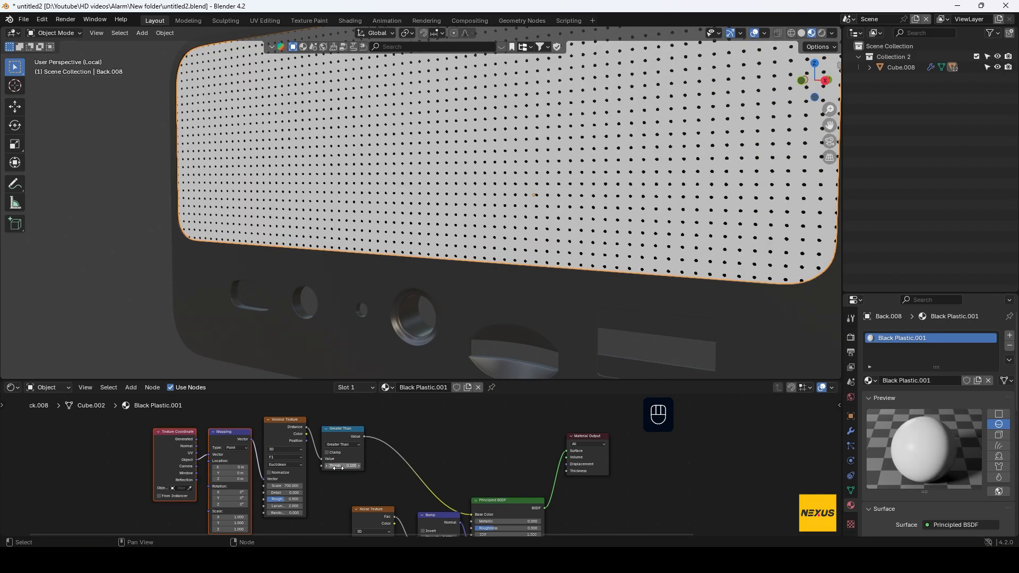
{"action": "scroll", "coordinate": [759, 157], "scroll_direction": "down", "scroll_amount": 3}
{"action": "scroll", "coordinate": [687, 207], "scroll_direction": "down", "scroll_amount": 2}
{"action": "scroll", "coordinate": [693, 206], "scroll_direction": "up", "scroll_amount": 2}
{"action": "scroll", "coordinate": [694, 207], "scroll_direction": "down", "scroll_amount": 2}
{"action": "middle_click_drag", "start_coordinate": [693, 230], "coordinate": [728, 250]}
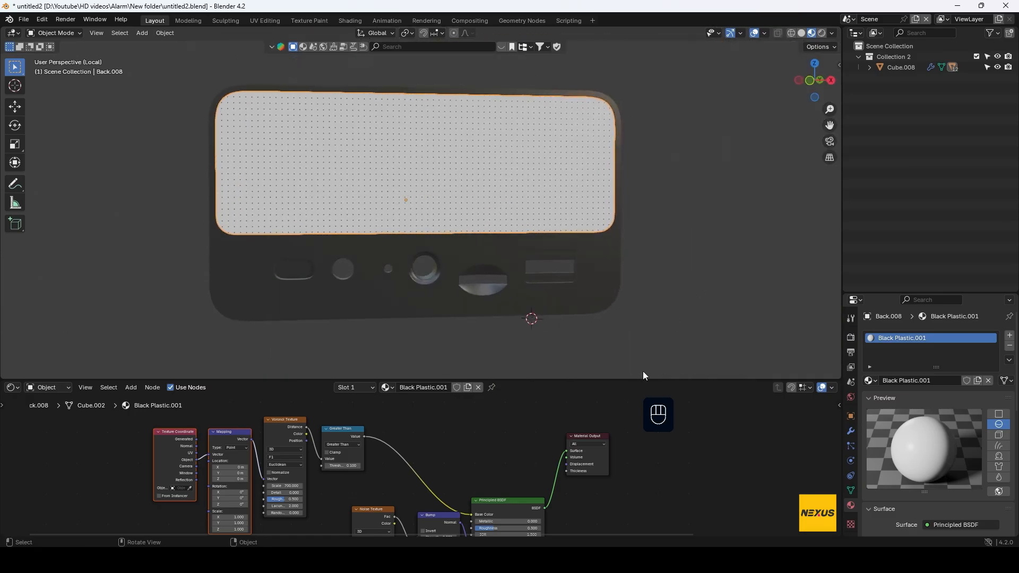
- Move the Greater Than output from Base Color to the Principled BSDF's Alpha input and inspect the perforated surface
{"action": "middle_click_drag", "start_coordinate": [426, 441], "coordinate": [421, 408]}
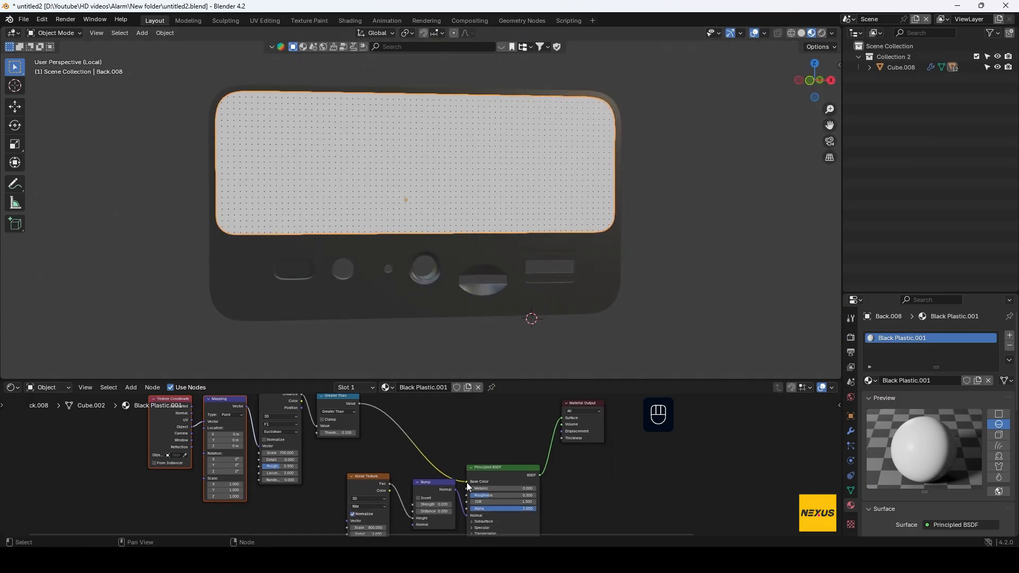
{"action": "left_click_drag", "start_coordinate": [467, 483], "coordinate": [466, 508]}
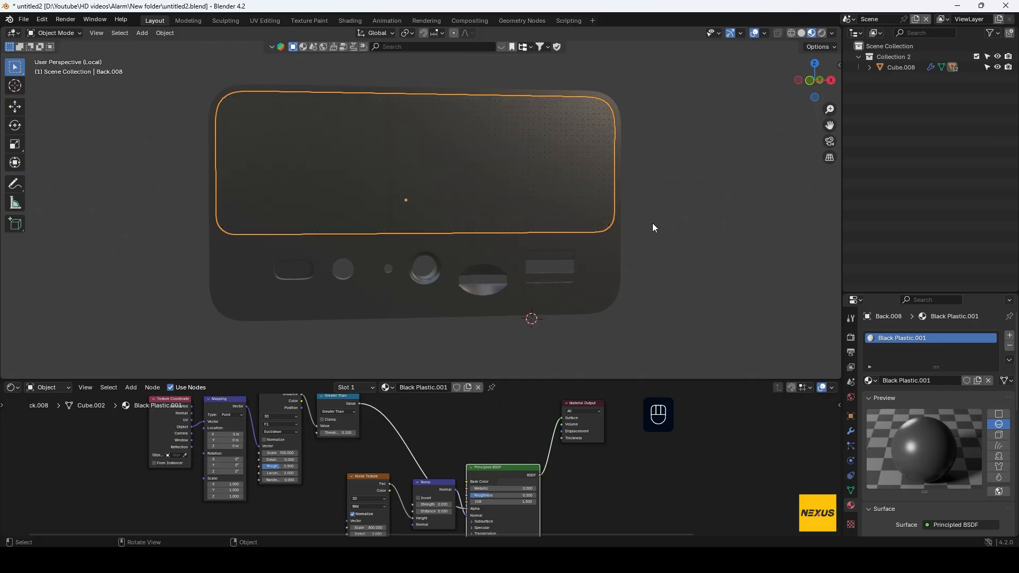
{"action": "scroll", "coordinate": [652, 223], "scroll_direction": "up", "scroll_amount": 8}
{"action": "scroll", "coordinate": [648, 225], "scroll_direction": "down", "scroll_amount": 4}
{"action": "middle_click_drag", "start_coordinate": [624, 226], "coordinate": [651, 219]}
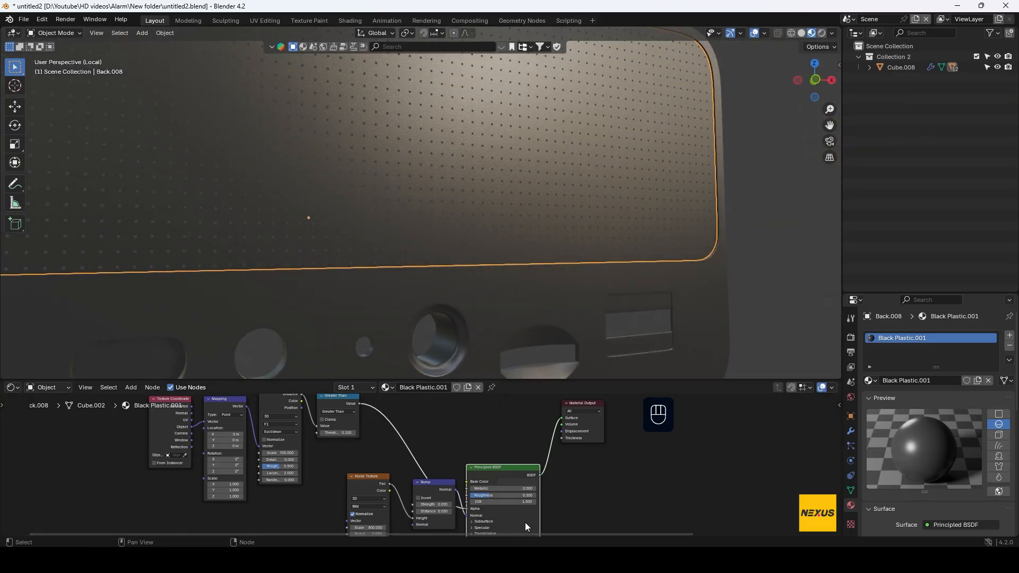
- Lighten the Principled BSDF Base Color from black to a dark gray and view the full back panel
{"action": "left_click", "coordinate": [522, 481]}
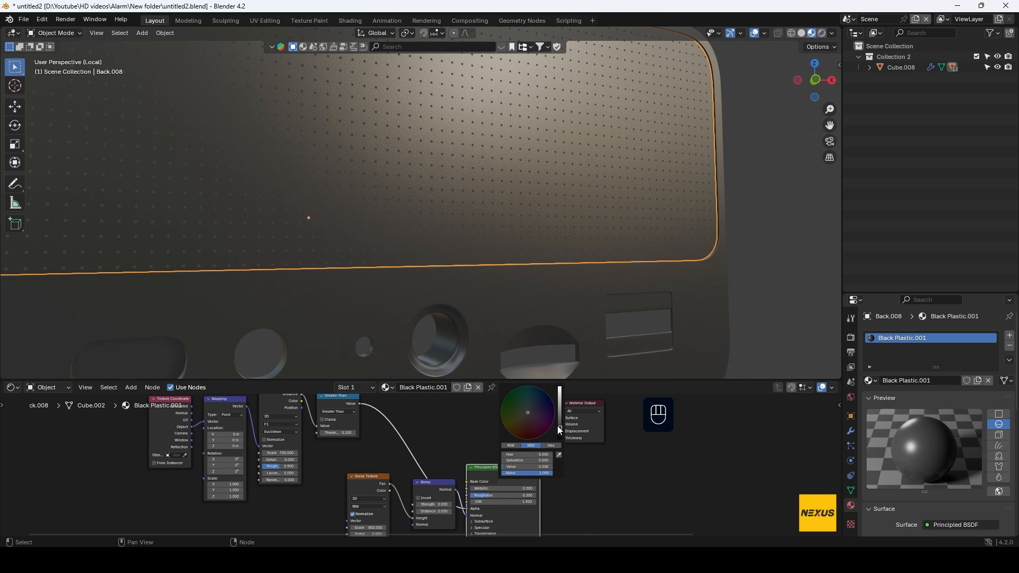
{"action": "left_click_drag", "start_coordinate": [560, 428], "coordinate": [560, 422]}
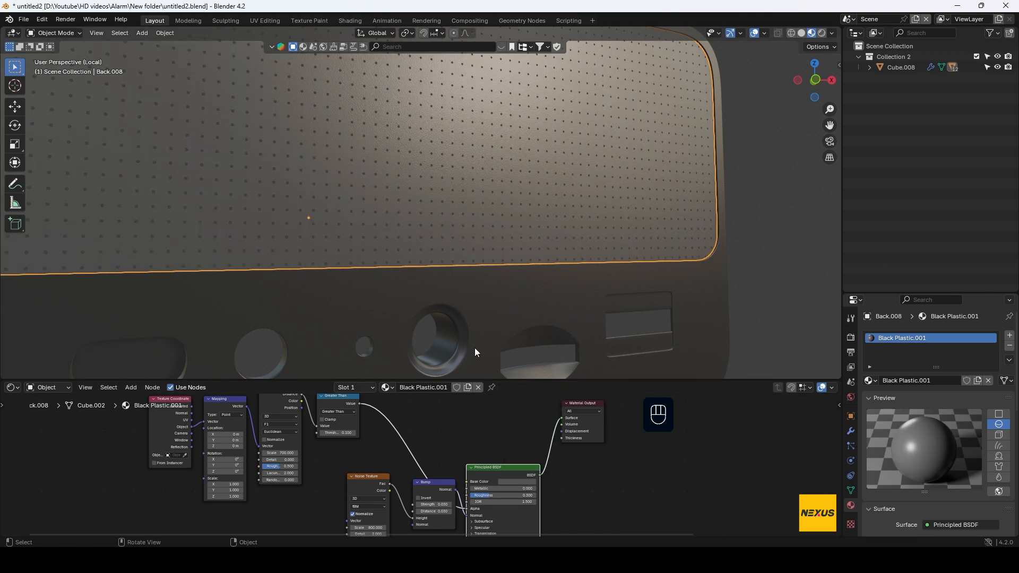
{"action": "scroll", "coordinate": [474, 348], "scroll_direction": "down", "scroll_amount": 5}
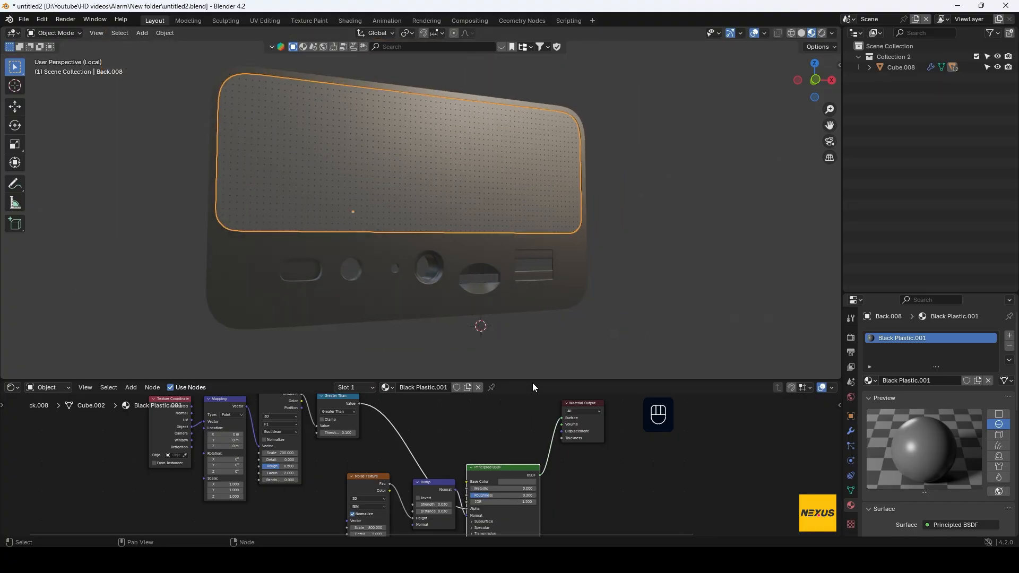
- Enlarge the node editing area and move the Texture Coordinate, Mapping, Voronoi and Greater Than nodes below the Noise Texture
{"action": "left_click_drag", "start_coordinate": [532, 380], "coordinate": [511, 223]}
{"action": "left_click_drag", "start_coordinate": [374, 296], "coordinate": [112, 384]}
{"action": "left_click_drag", "start_coordinate": [169, 323], "coordinate": [144, 501]}
- Add an Image Texture node in the free space above and before the Noise Texture
{"action": "left_click", "coordinate": [307, 280]}
{"action": "key", "text": "shift+a"}
{"action": "left_click", "coordinate": [281, 243]}
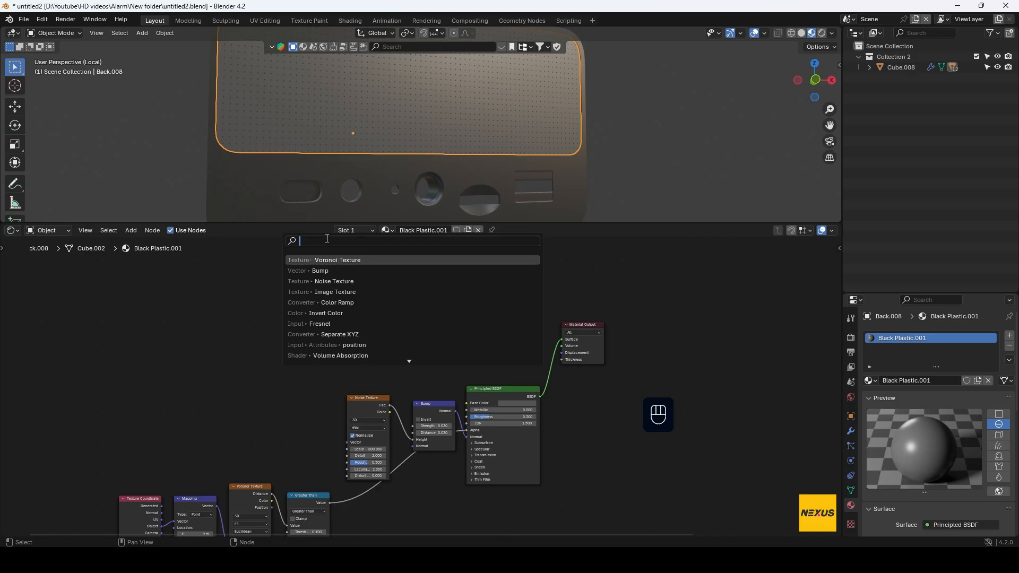
{"action": "type", "text": "image"}
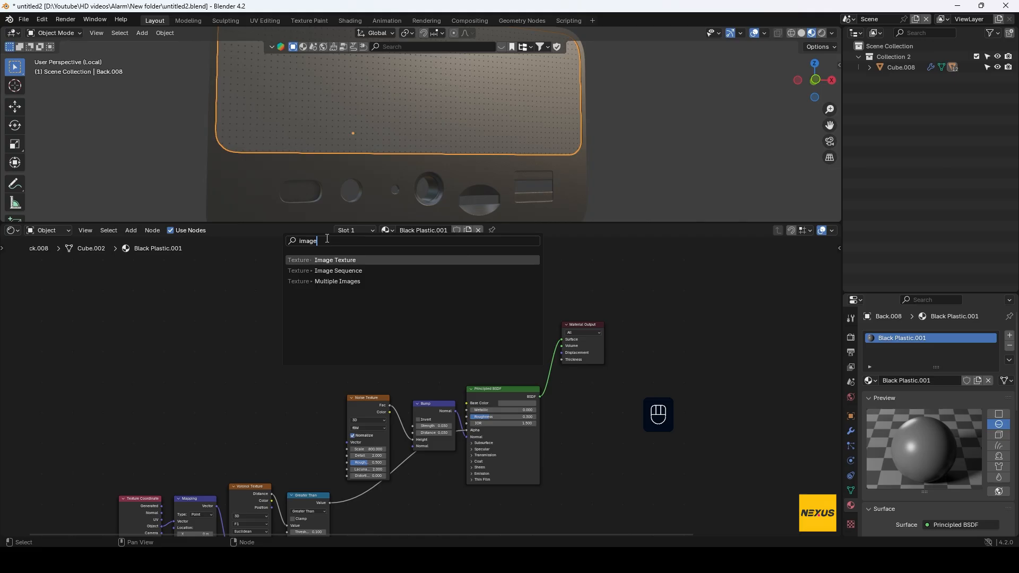
{"action": "key", "text": "Return"}
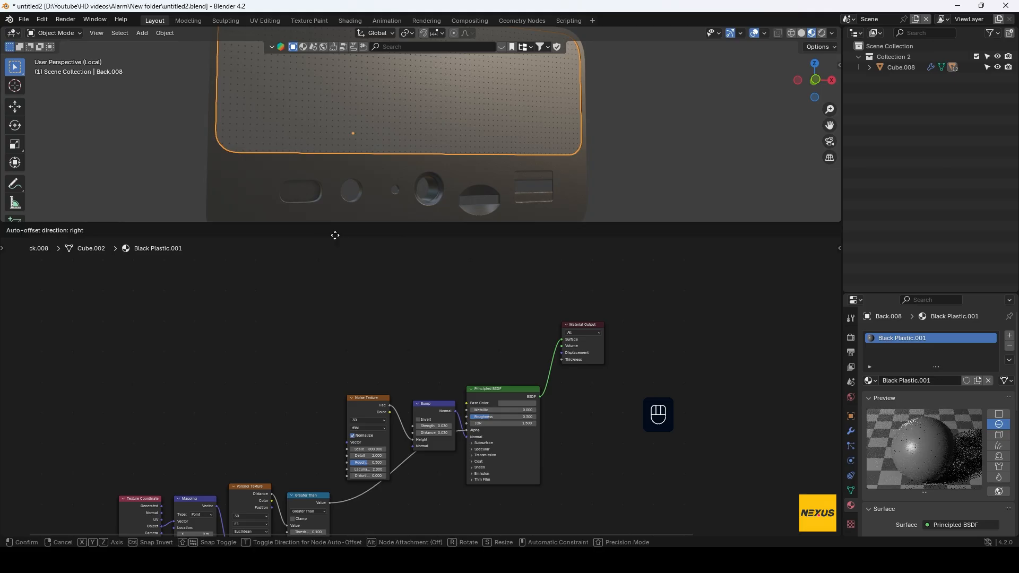
{"action": "left_click", "coordinate": [145, 282]}
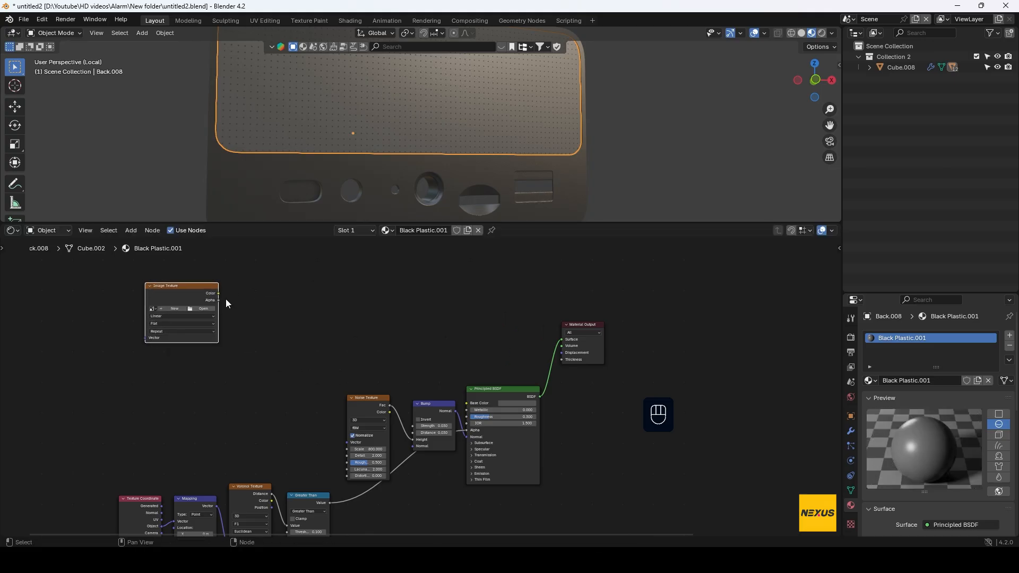
- Add a Mix Shader combining the Image Texture's Color with the Principled BSDF, and connect it to the Material Output's Surface
{"action": "left_click", "coordinate": [344, 312]}
{"action": "key", "text": "shift+a"}
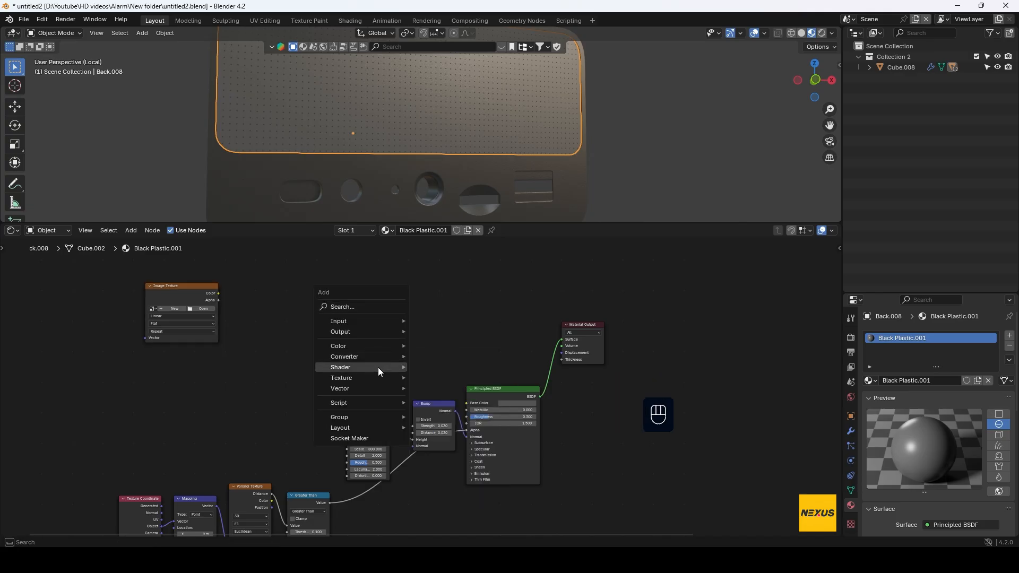
{"action": "mouse_move", "coordinate": [378, 368]}
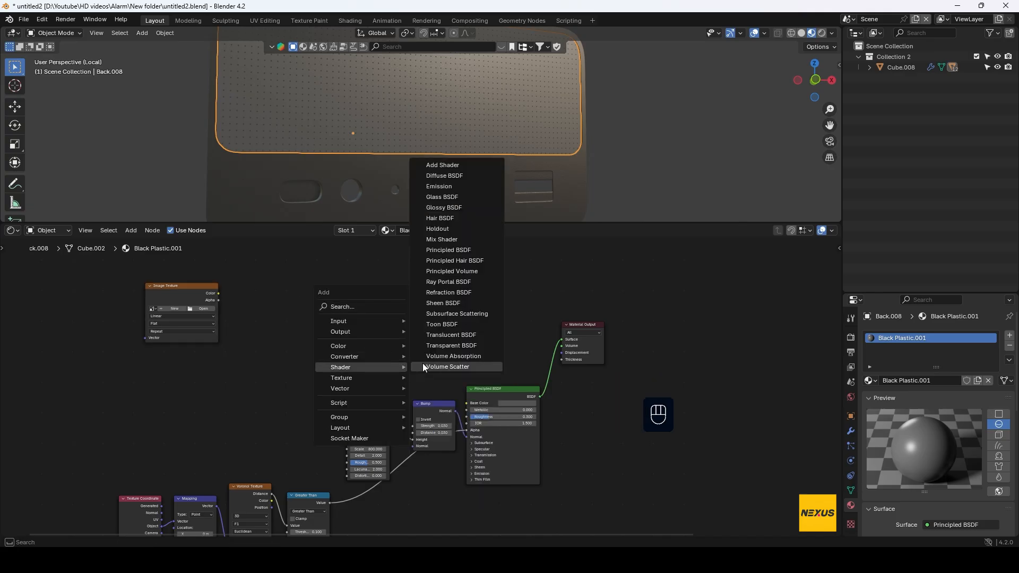
{"action": "left_click", "coordinate": [446, 240]}
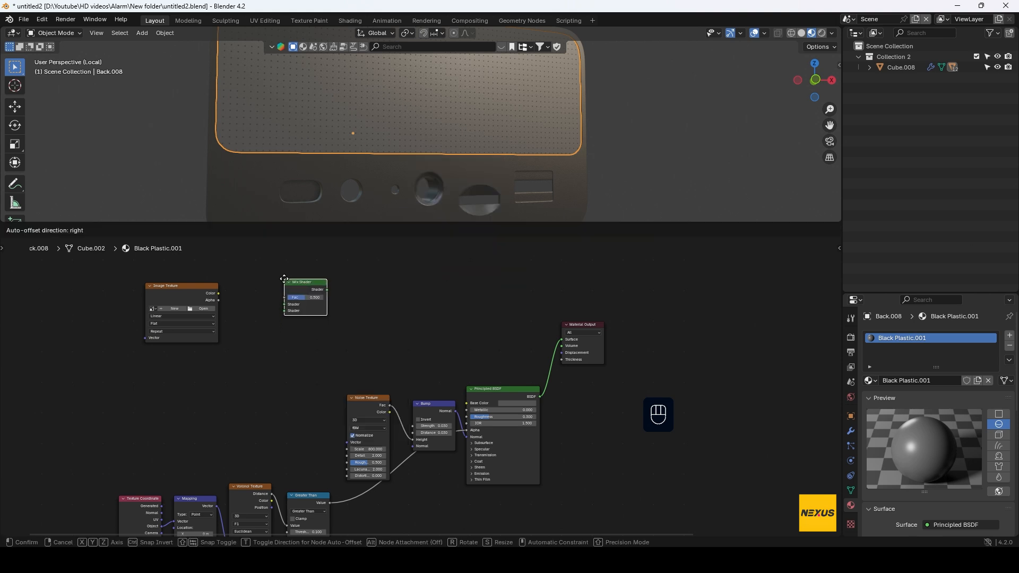
{"action": "left_click", "coordinate": [285, 276]}
{"action": "left_click_drag", "start_coordinate": [219, 294], "coordinate": [287, 301]}
{"action": "left_click_drag", "start_coordinate": [541, 396], "coordinate": [562, 340]}
- Add Texture Coordinate and Mapping nodes to the Image Texture's Vector input
{"action": "middle_click_drag", "start_coordinate": [137, 302], "coordinate": [192, 374]}
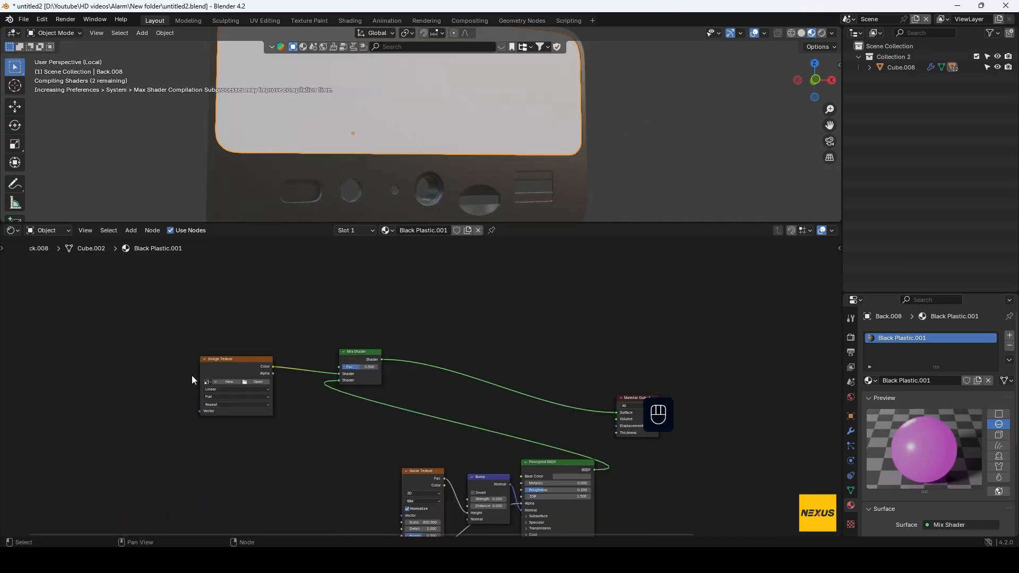
{"action": "left_click", "coordinate": [224, 358]}
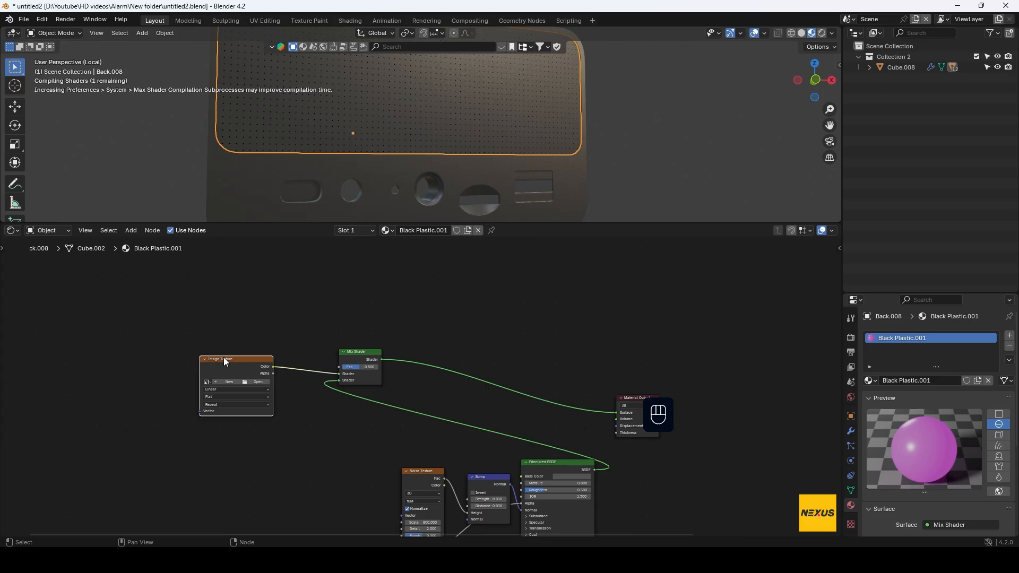
{"action": "key", "text": "ctrl+t"}
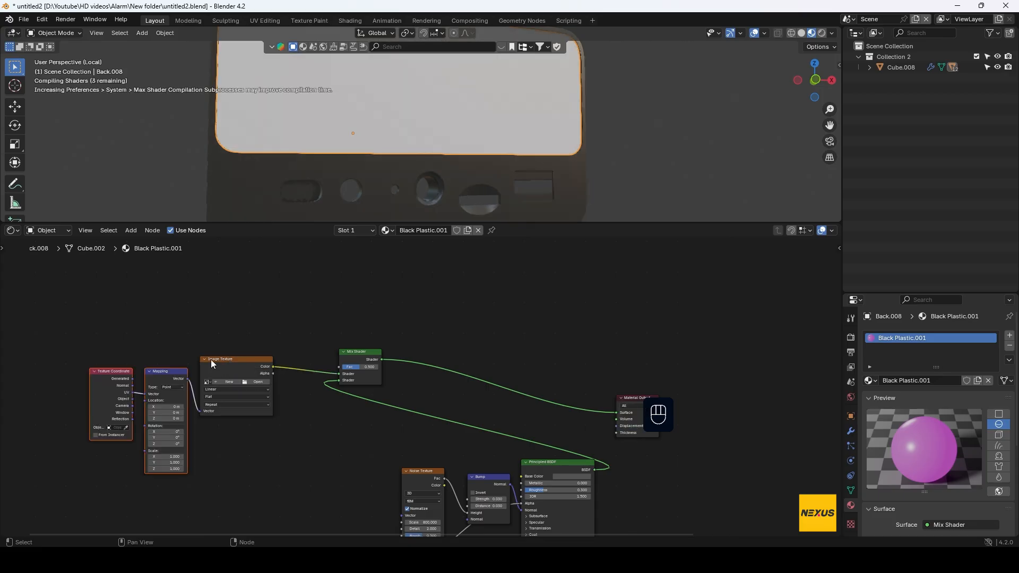
{"action": "middle_click_drag", "start_coordinate": [224, 458], "coordinate": [326, 478]}
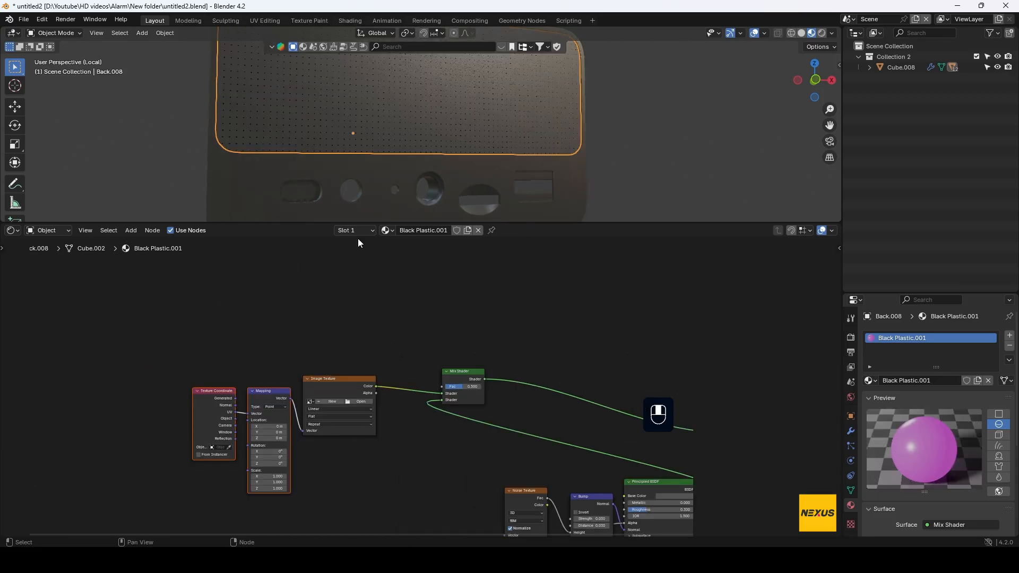
- Unwrap all faces of the separated recess panel with a Cube Projection and return to Object Mode
{"action": "key", "text": "Tab"}
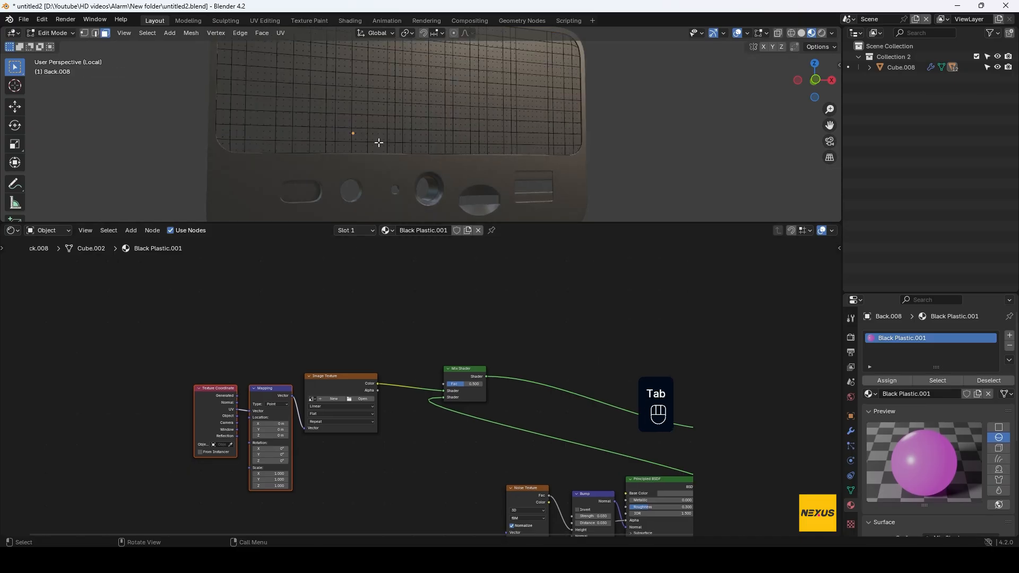
{"action": "key", "text": "a"}
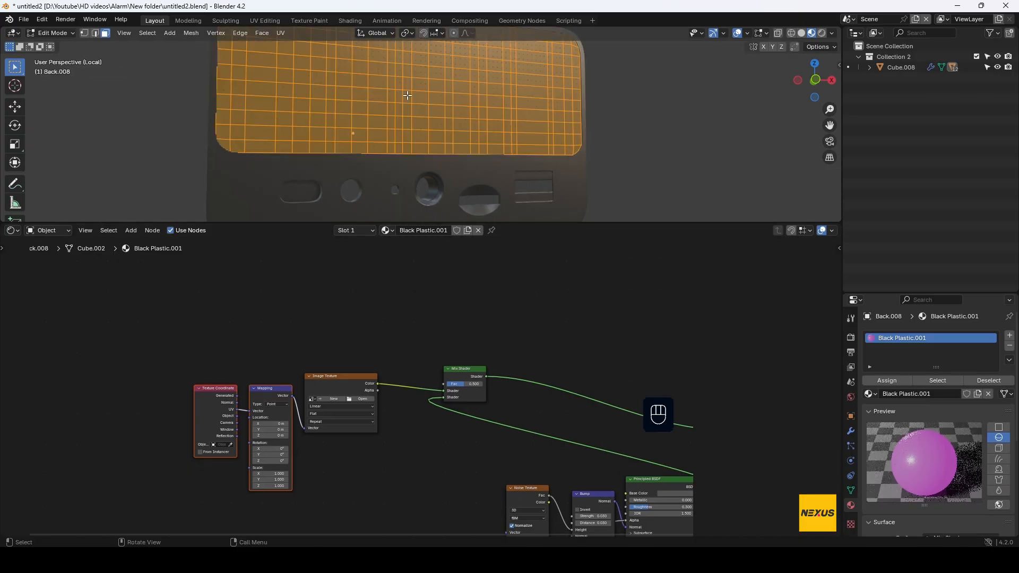
{"action": "right_click", "coordinate": [406, 94]}
{"action": "mouse_move", "coordinate": [382, 192]}
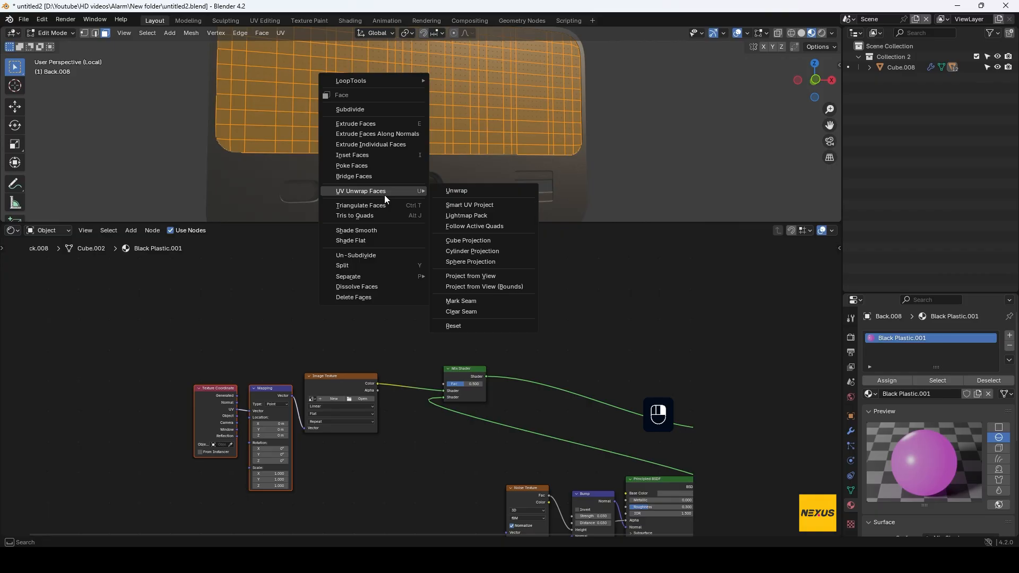
{"action": "left_click", "coordinate": [485, 242]}
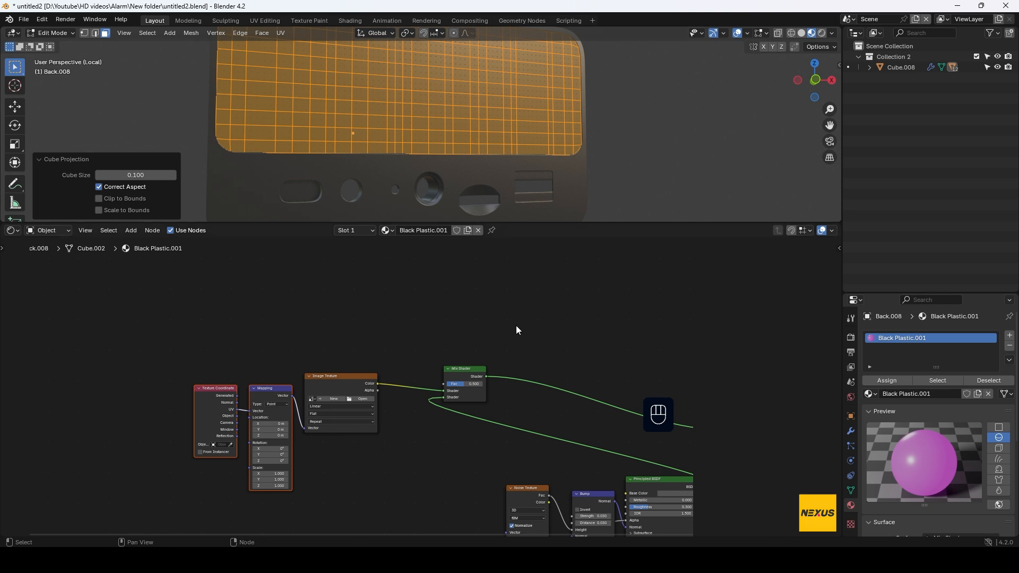
{"action": "key", "text": "Tab"}
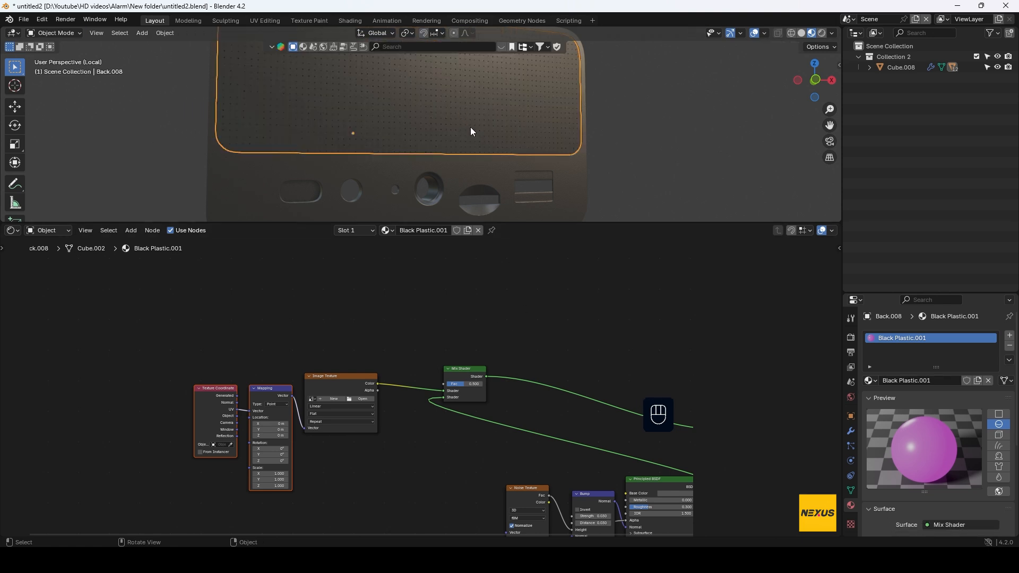
- Move the Noise Texture, Bump and Principled BSDF nodes below the Image Texture, and shift the Mix Shader closer to the Material Output
{"action": "middle_click_drag", "start_coordinate": [472, 135], "coordinate": [523, 186]}
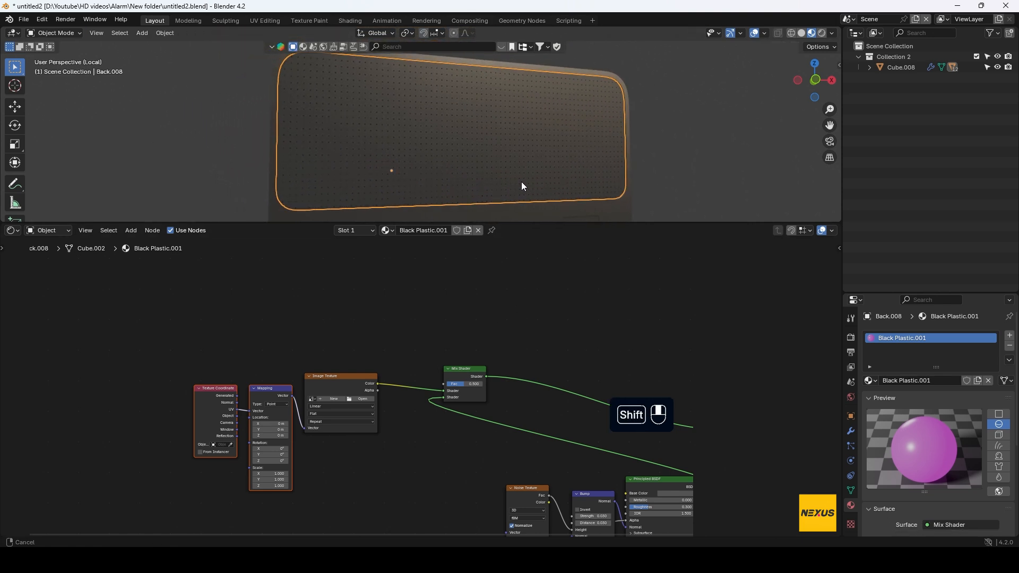
{"action": "scroll", "coordinate": [584, 366], "scroll_direction": "down", "scroll_amount": 3}
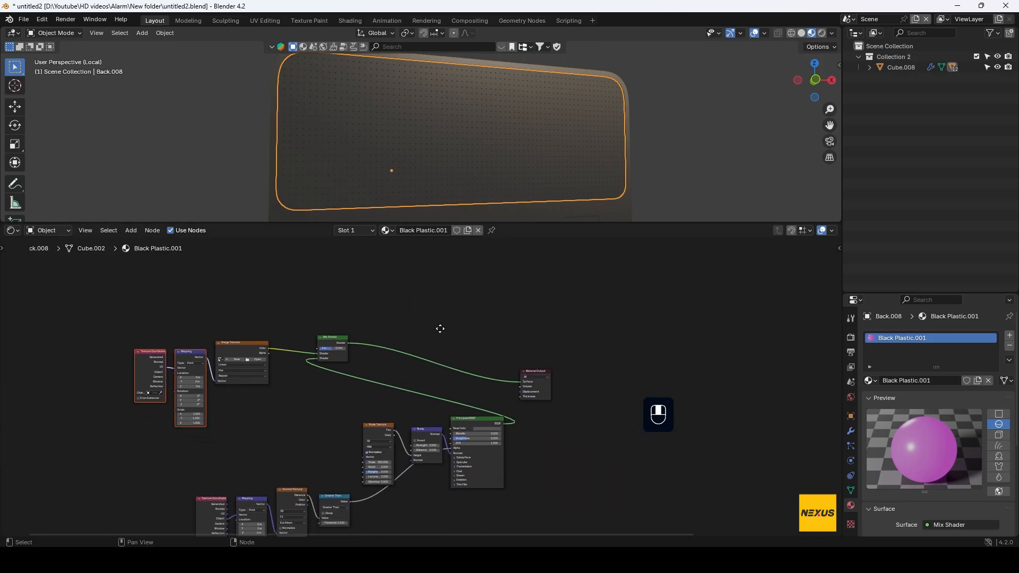
{"action": "left_click_drag", "start_coordinate": [471, 411], "coordinate": [352, 439]}
{"action": "key", "text": "g"}
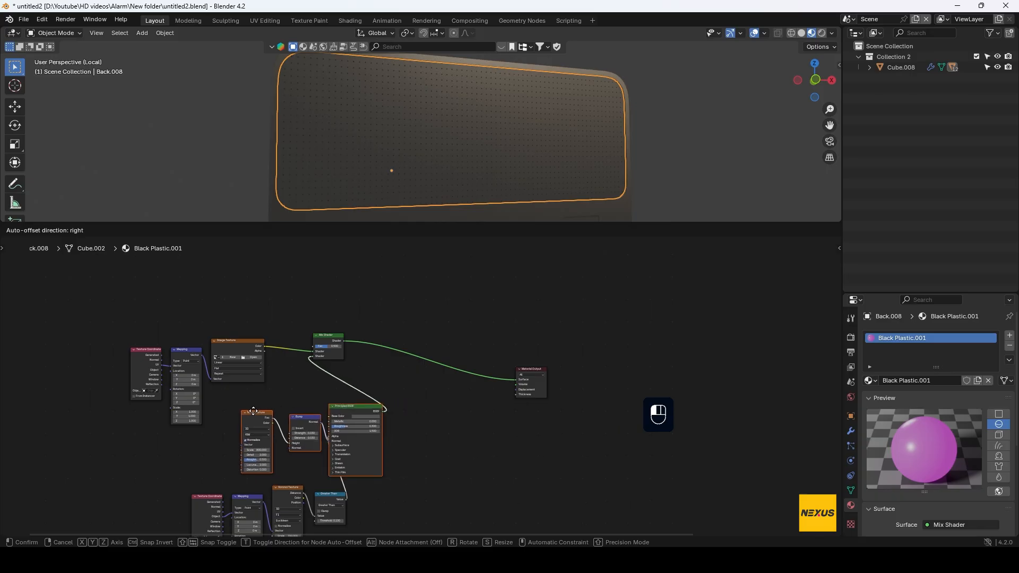
{"action": "left_click", "coordinate": [238, 411]}
{"action": "left_click", "coordinate": [320, 335]}
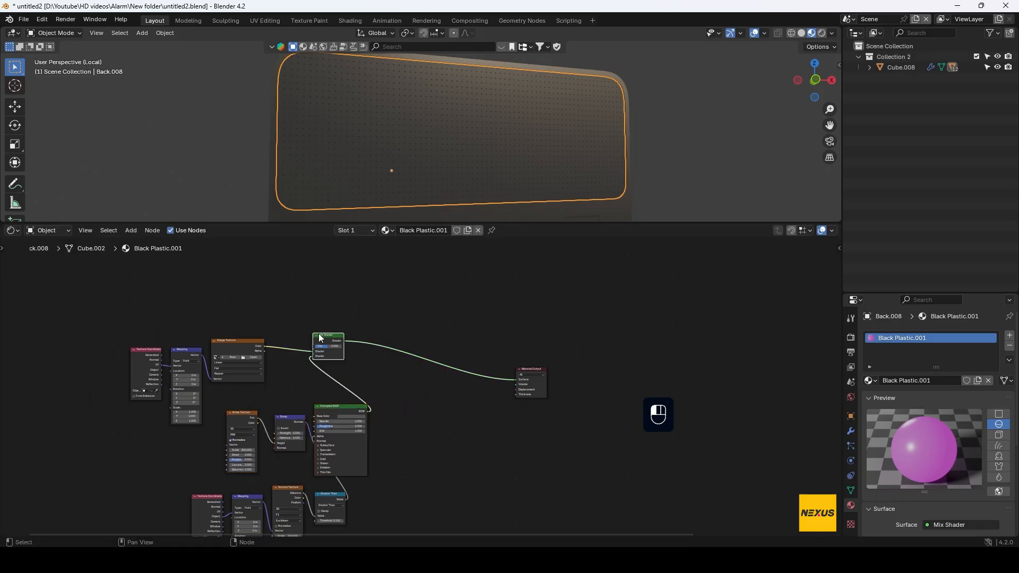
{"action": "left_click_drag", "start_coordinate": [328, 339], "coordinate": [418, 349]}
- Load Logo png.png from the Alarm folder into the Image Texture node, browsing the files as thumbnails
{"action": "left_click", "coordinate": [259, 358]}
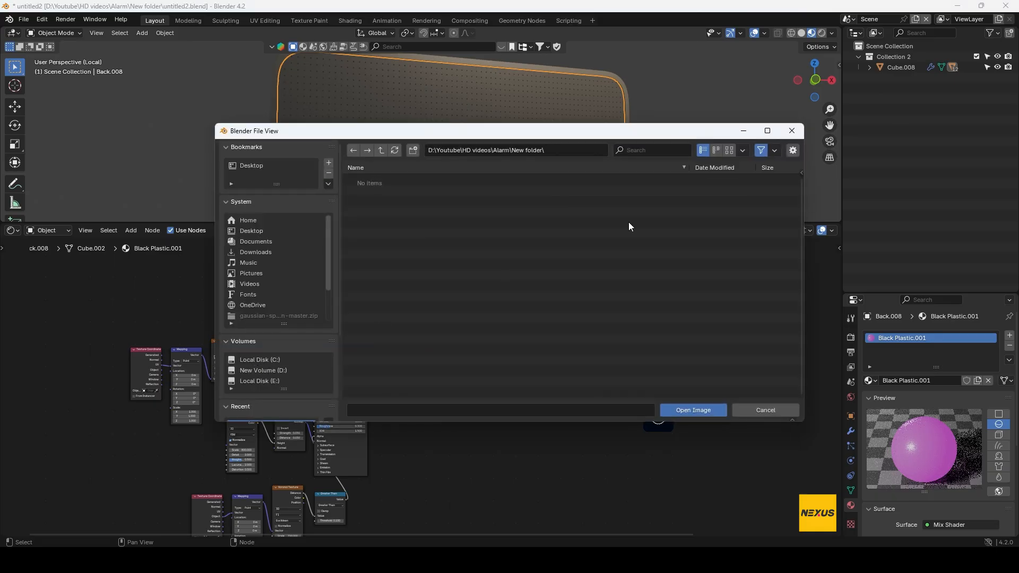
{"action": "left_click", "coordinate": [381, 151]}
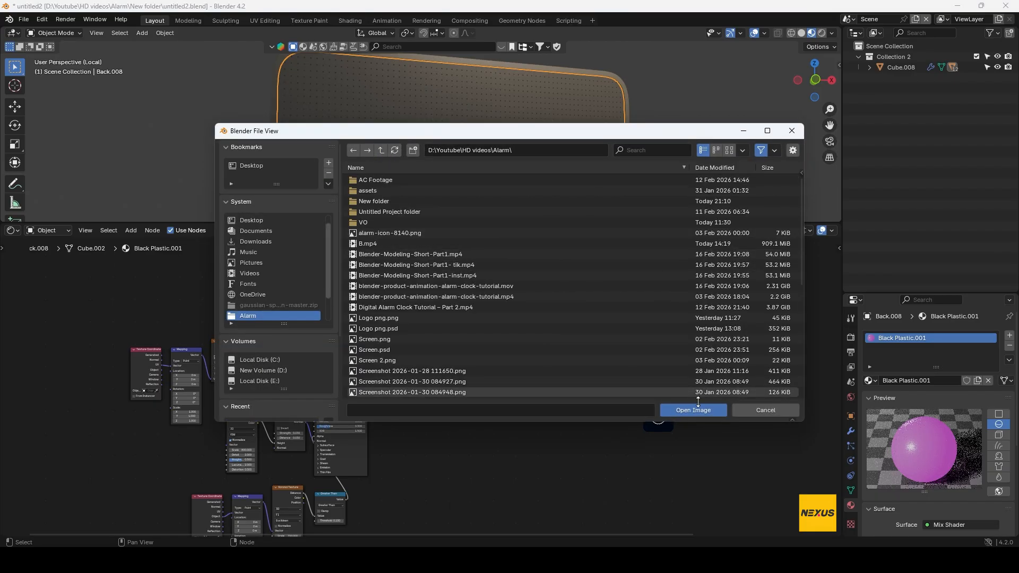
{"action": "left_click", "coordinate": [730, 151]}
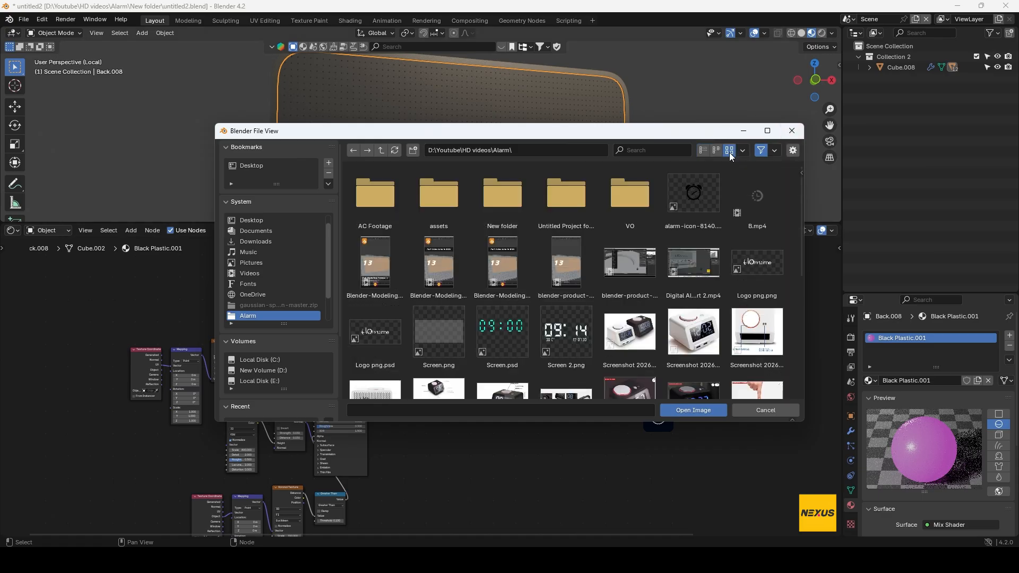
{"action": "double_click", "coordinate": [757, 266]}
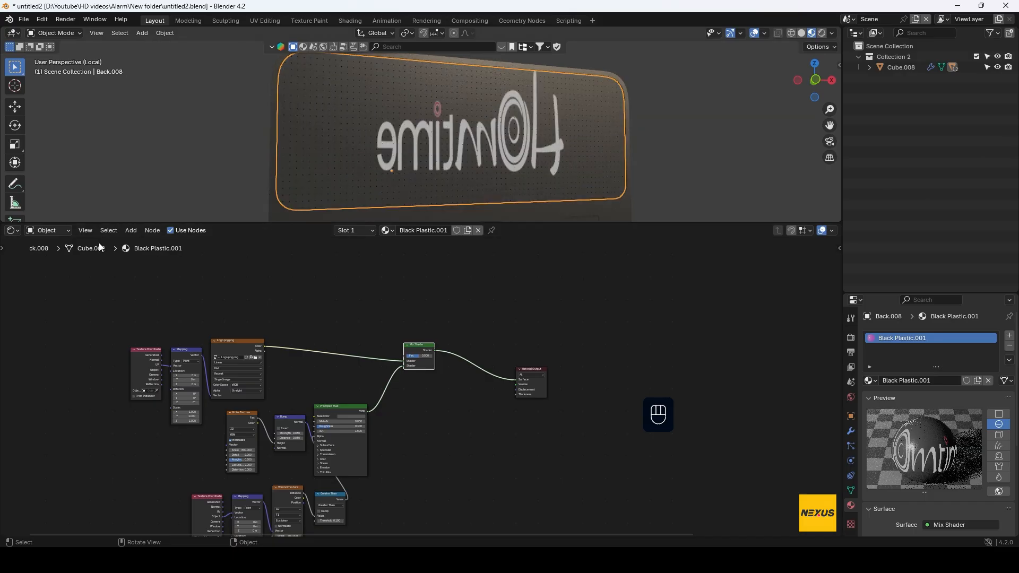
- Change the node area to the UV Editor and display Logo png.png in it
{"action": "left_click", "coordinate": [13, 231]}
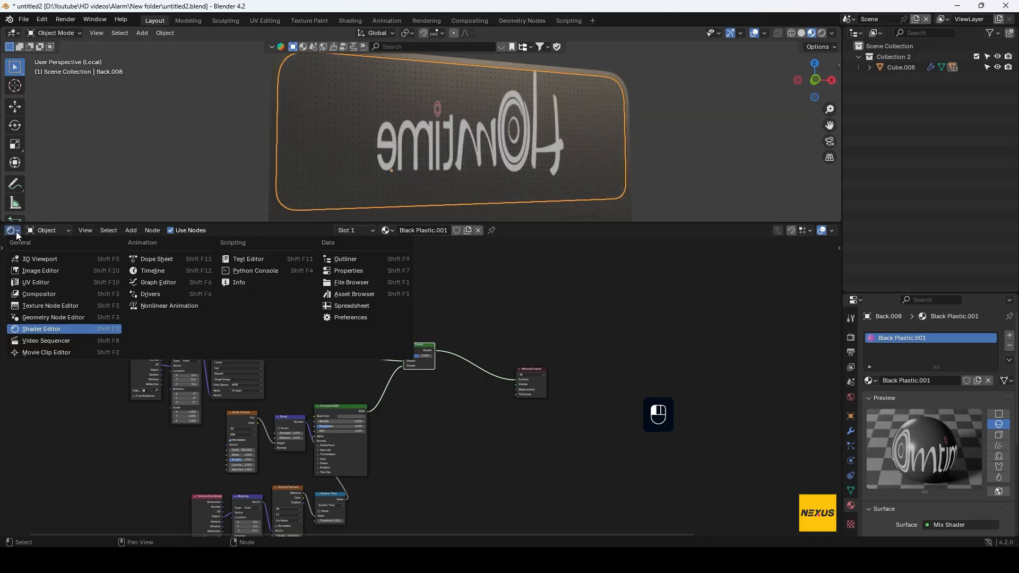
{"action": "left_click", "coordinate": [44, 285]}
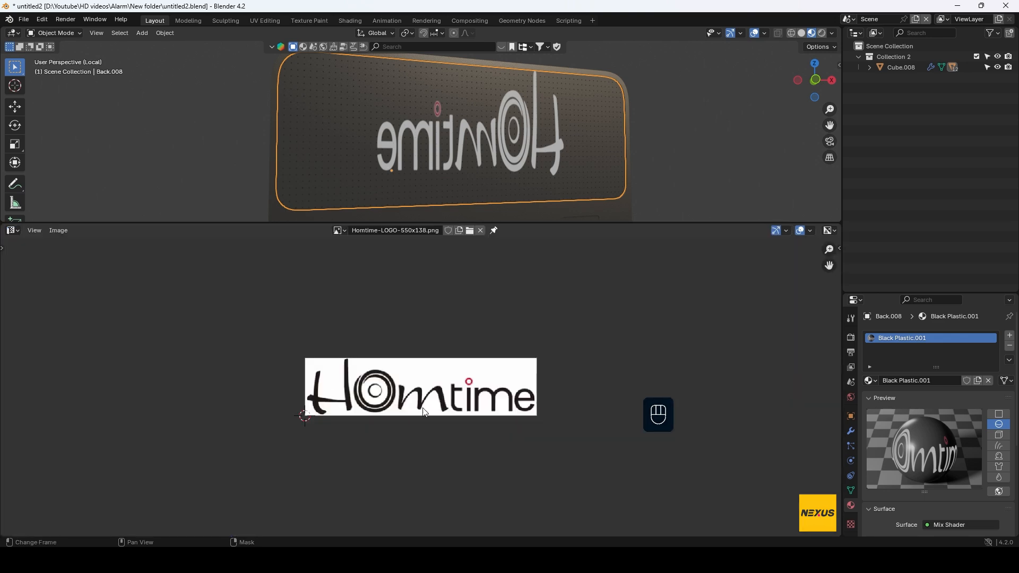
{"action": "left_click", "coordinate": [338, 230]}
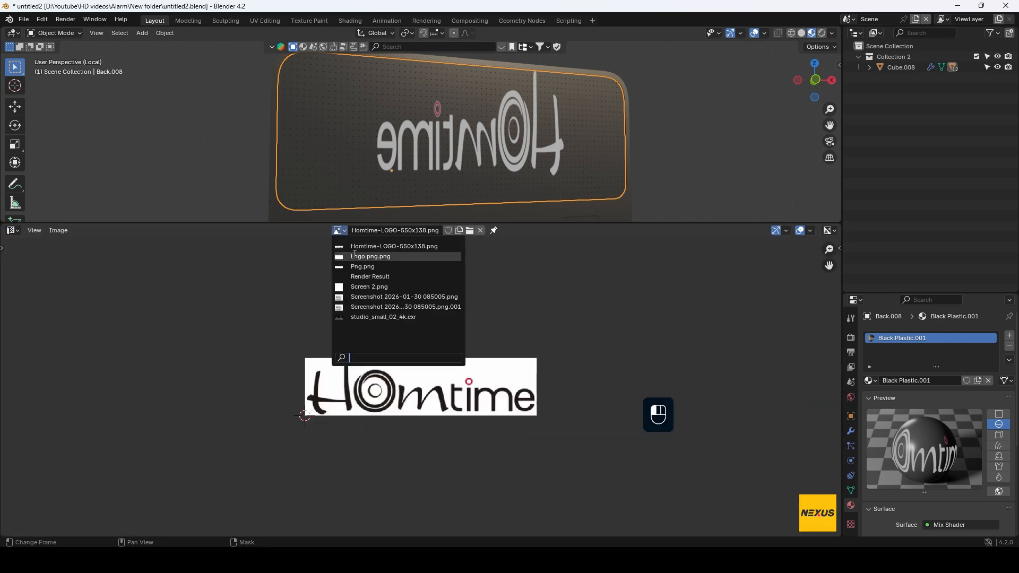
{"action": "left_click", "coordinate": [370, 256]}
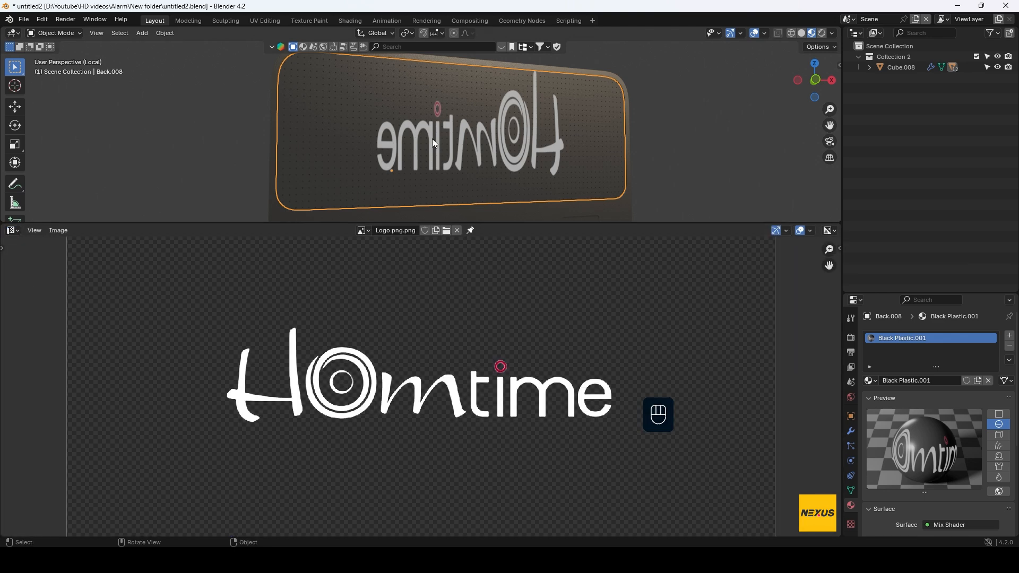
{"action": "scroll", "coordinate": [510, 327], "scroll_direction": "down", "scroll_amount": 5}
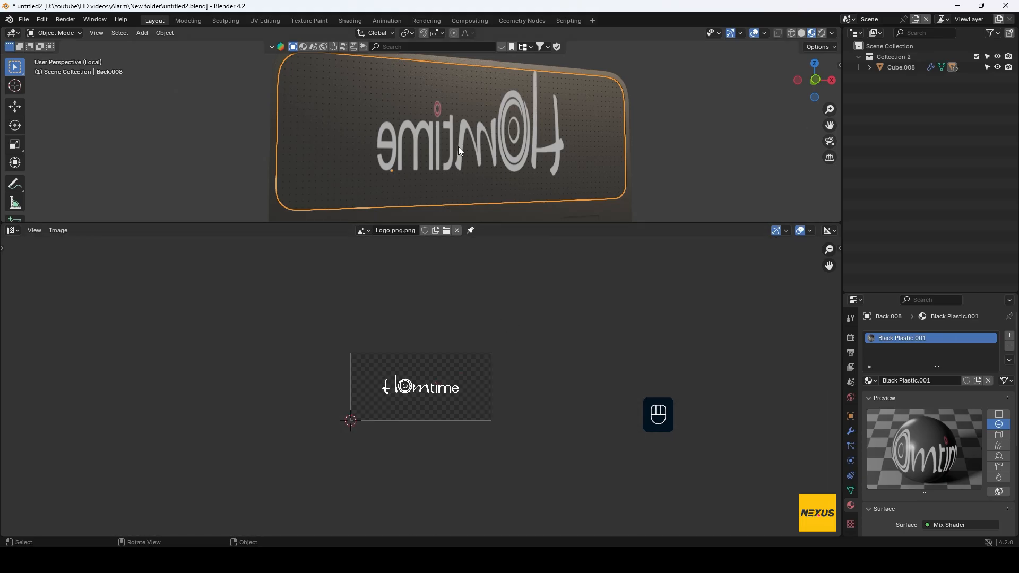
- Select all of the recess panel's UVs in Edit Mode and unwrap its faces again with Cube Projection to match the logo's aspect
{"action": "key", "text": "Tab"}
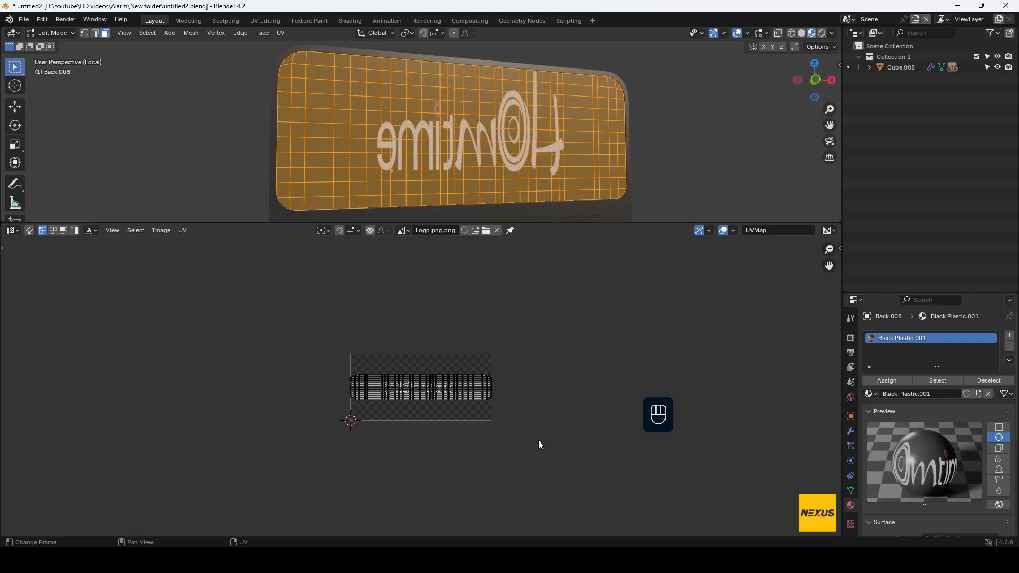
{"action": "key", "text": "Tab"}
{"action": "key", "text": "Tab"}
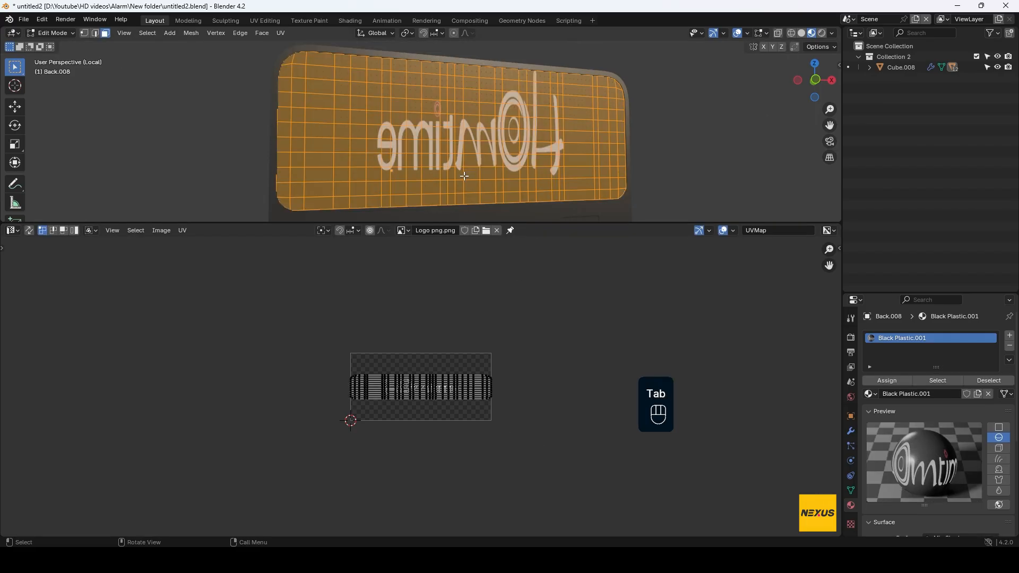
{"action": "key", "text": "a"}
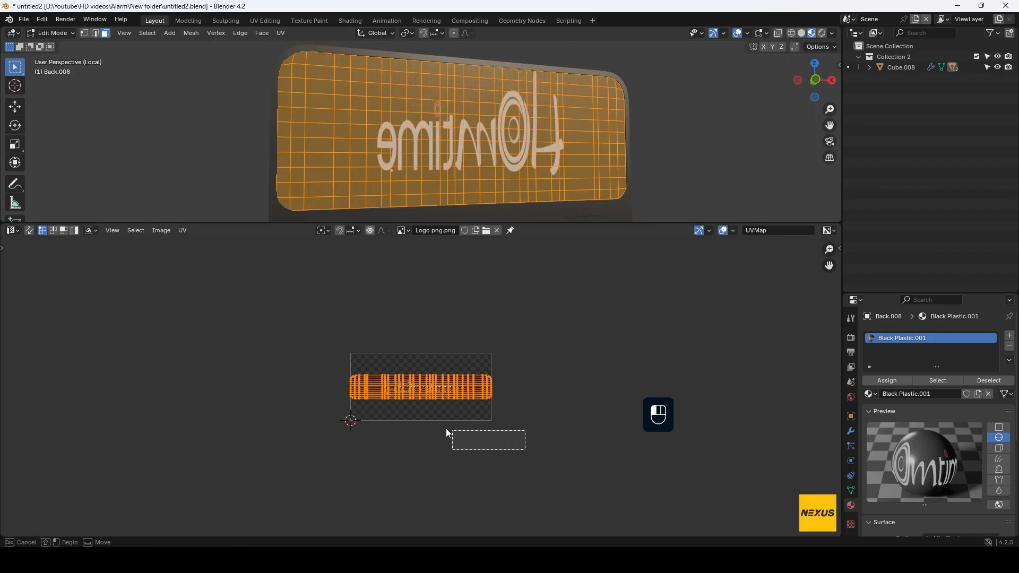
{"action": "scroll", "coordinate": [444, 452], "scroll_direction": "up", "scroll_amount": 5}
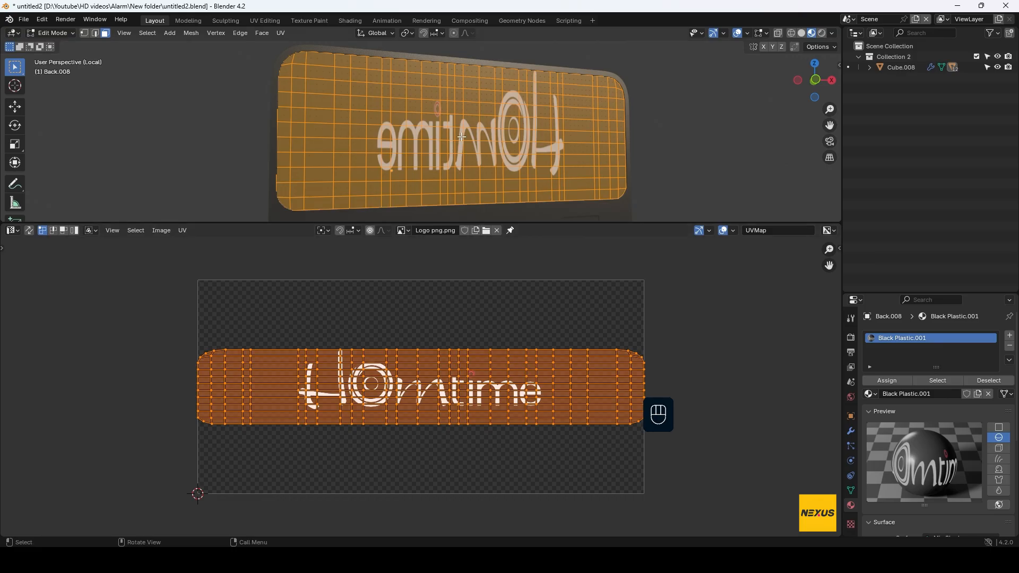
{"action": "right_click", "coordinate": [463, 122]}
{"action": "mouse_move", "coordinate": [439, 219]}
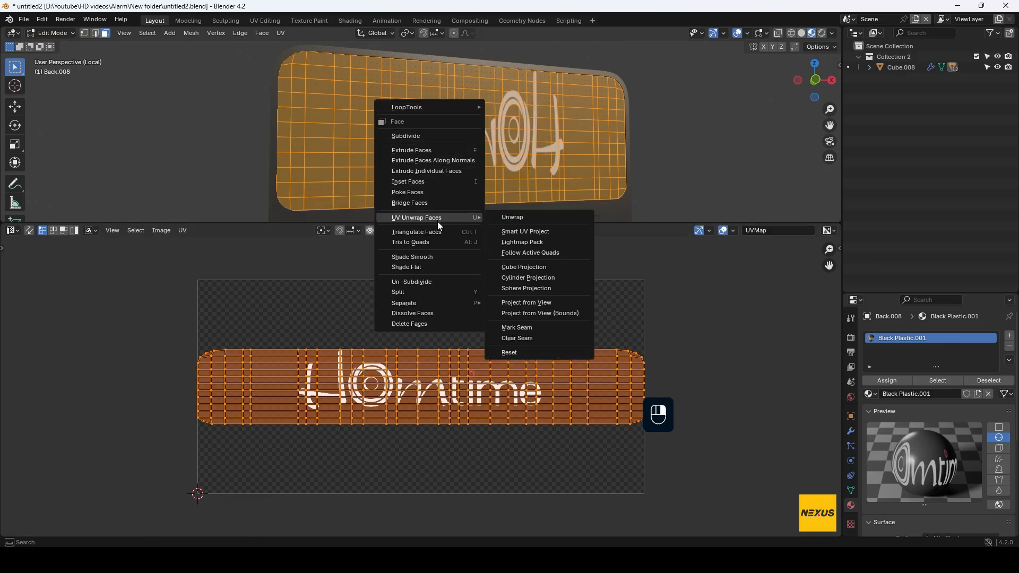
{"action": "left_click", "coordinate": [543, 269]}
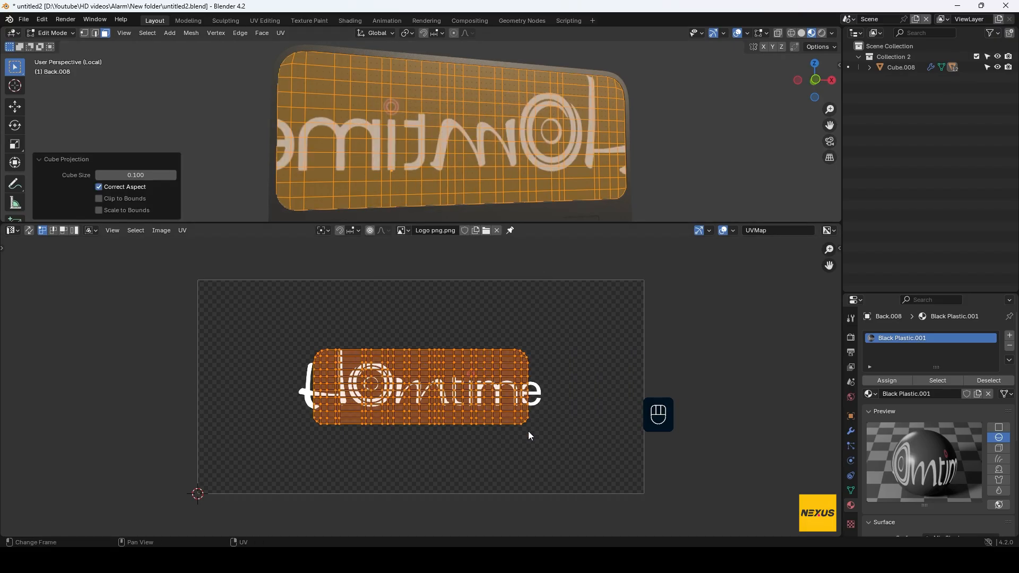
- Scale the panel's UVs up about 3.8 times around the logo and mirror them along X
{"action": "key", "text": "s"}
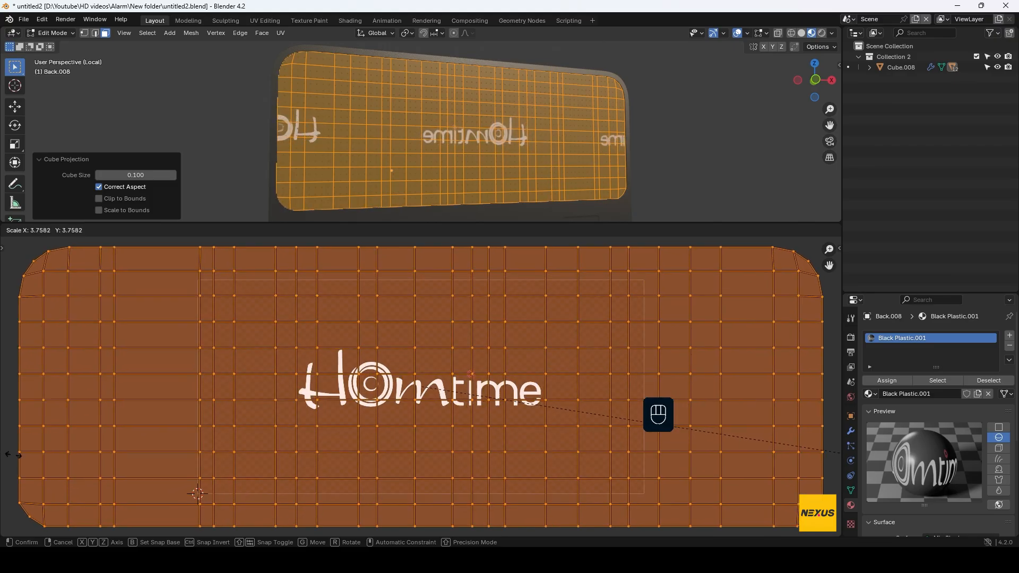
{"action": "left_click", "coordinate": [10, 455]}
{"action": "key", "text": "u"}
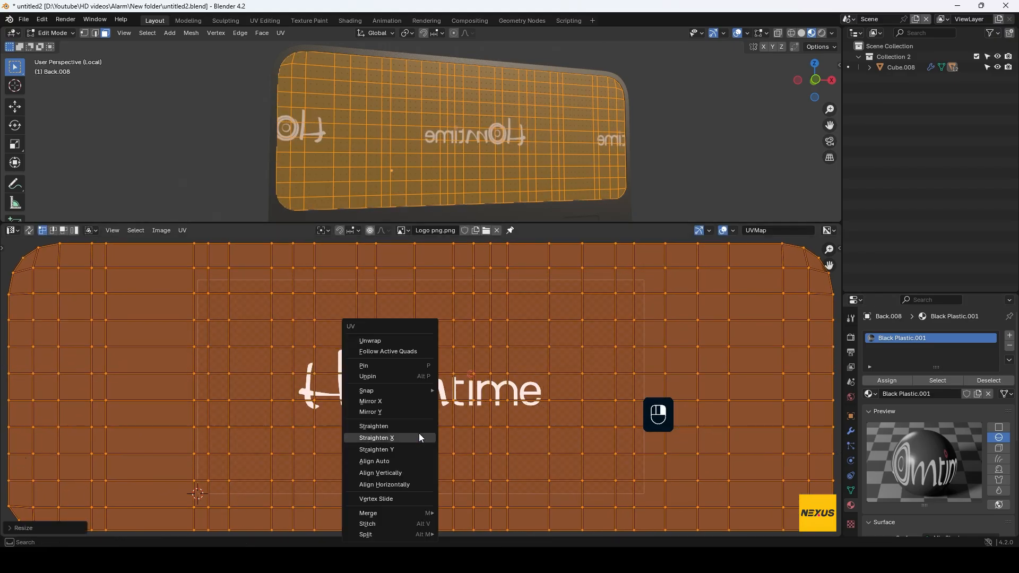
{"action": "left_click", "coordinate": [406, 401]}
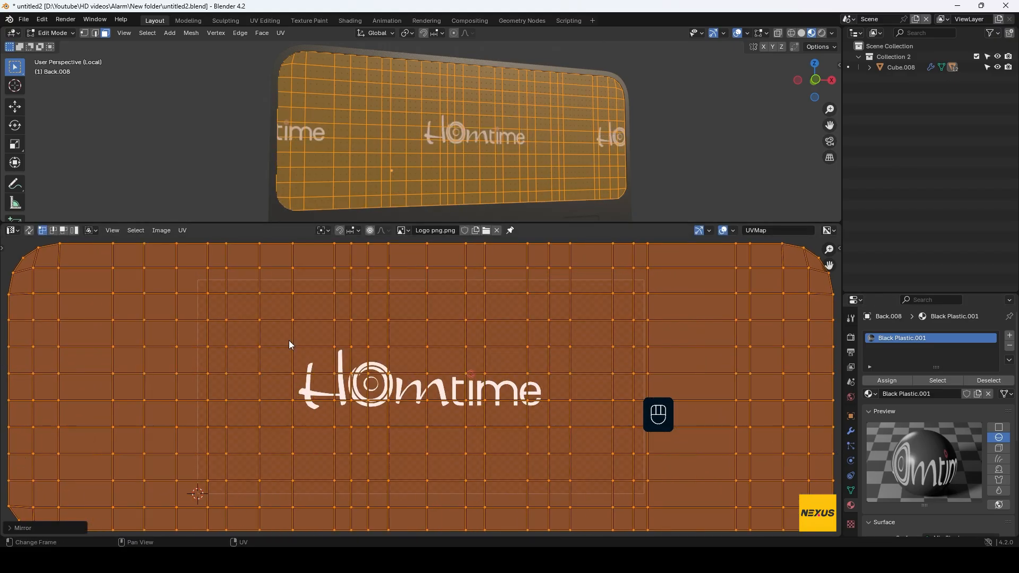
- Return the area to the Shader Editor, set the logo image's extension to Clip, and leave Edit Mode
{"action": "left_click", "coordinate": [12, 230]}
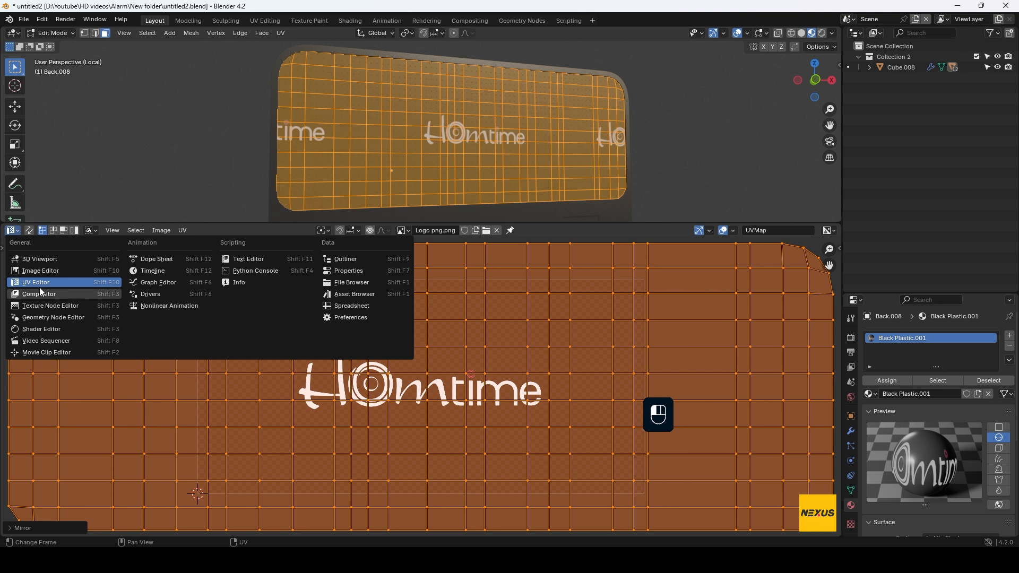
{"action": "left_click", "coordinate": [41, 328]}
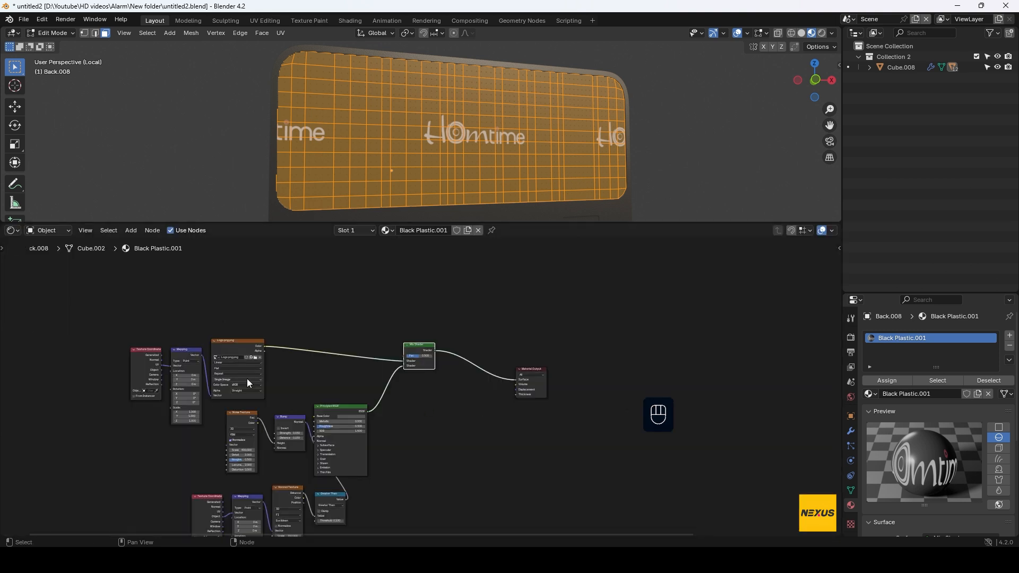
{"action": "middle_click_drag", "start_coordinate": [209, 374], "coordinate": [376, 382]}
{"action": "scroll", "coordinate": [374, 382], "scroll_direction": "up", "scroll_amount": 3}
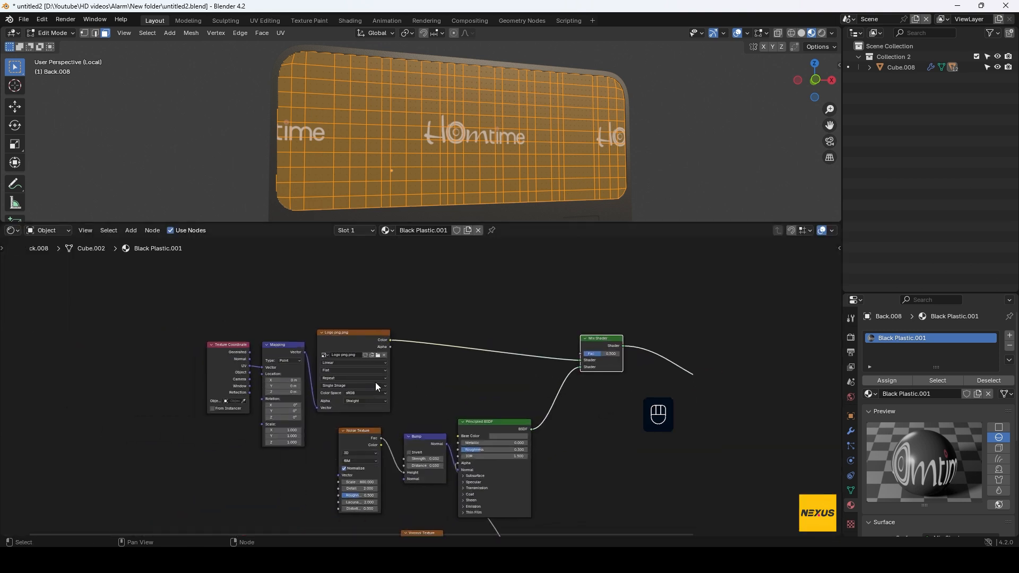
{"action": "left_click", "coordinate": [346, 377]}
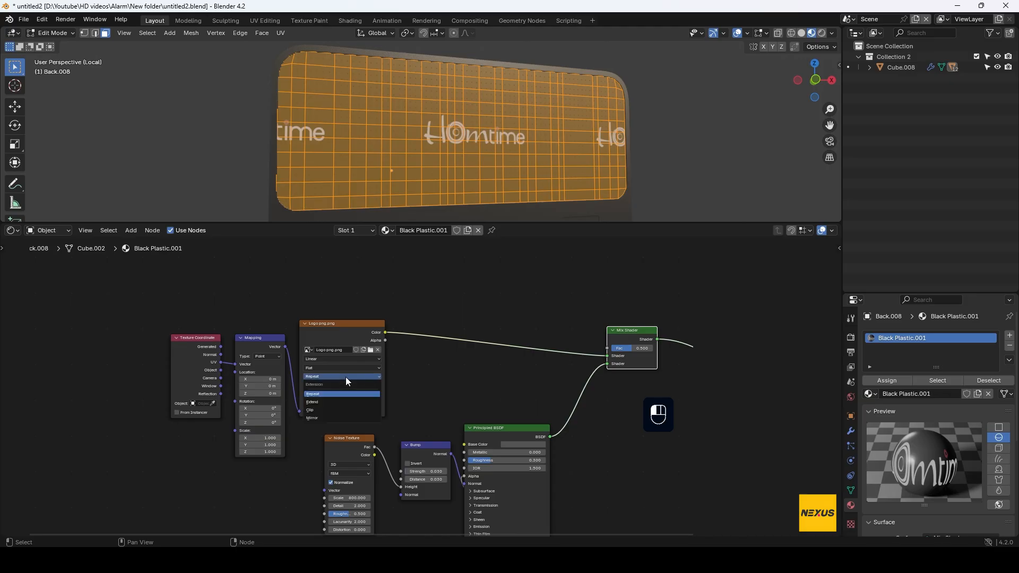
{"action": "left_click", "coordinate": [326, 410]}
{"action": "middle_click_drag", "start_coordinate": [498, 159], "coordinate": [483, 161]}
{"action": "key", "text": "Tab"}
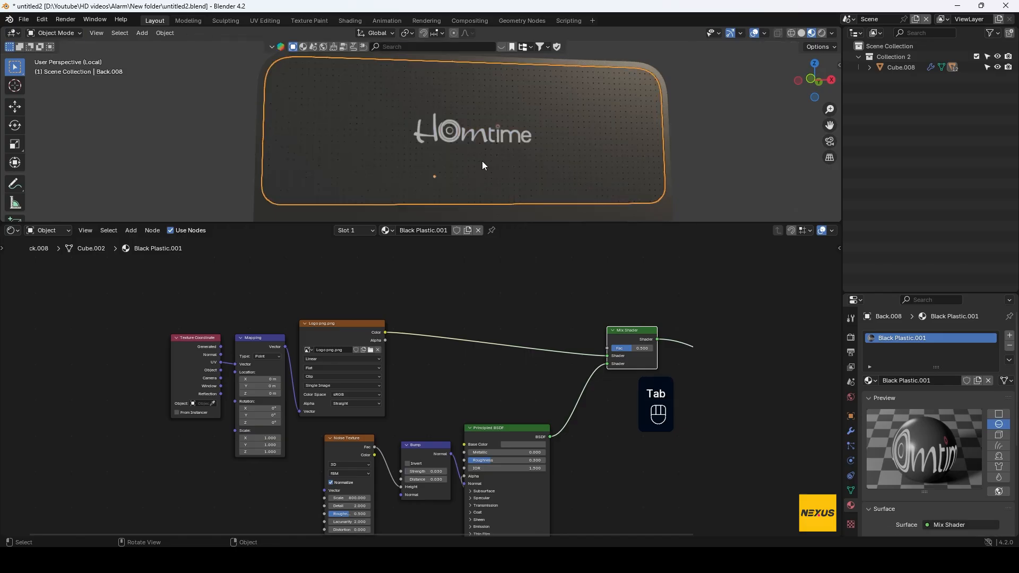
- Duplicate the Principled BSDF and insert the copy between the logo Image Texture's Color and the Mix Shader
{"action": "scroll", "coordinate": [520, 164], "scroll_direction": "up", "scroll_amount": 3}
{"action": "middle_click_drag", "start_coordinate": [503, 427], "coordinate": [271, 342]}
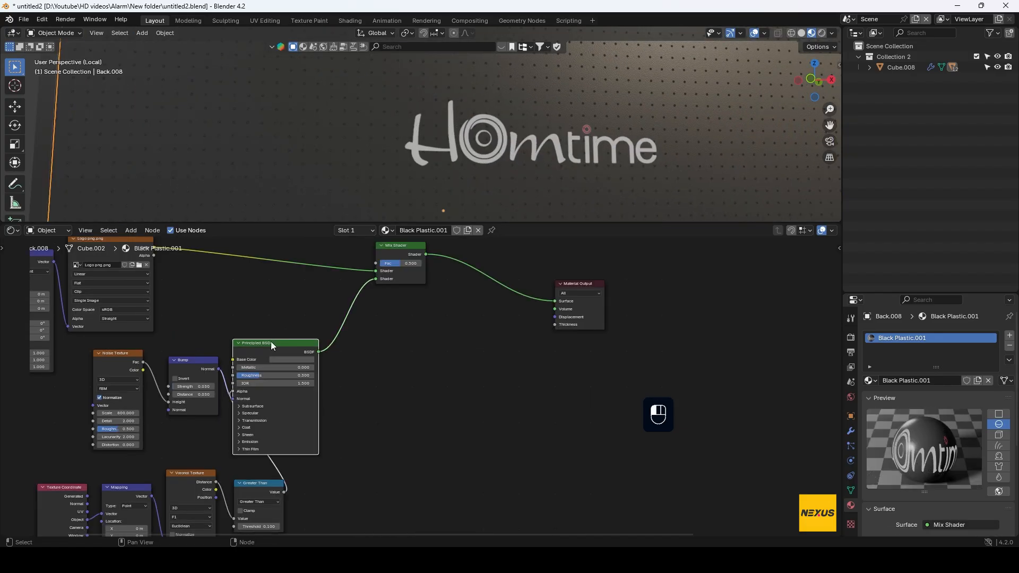
{"action": "key", "text": "shift+d"}
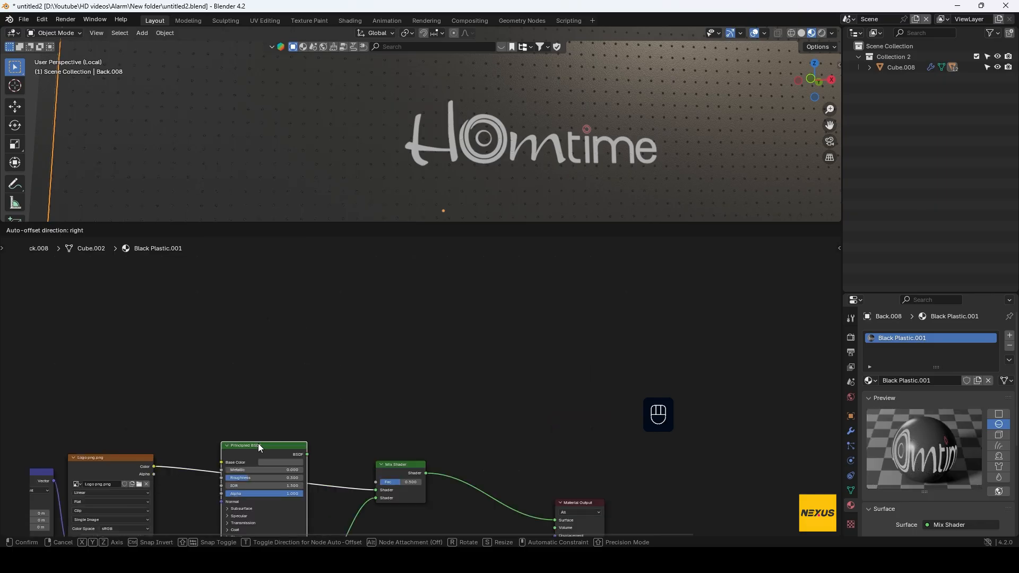
{"action": "left_click", "coordinate": [258, 444]}
{"action": "middle_click_drag", "start_coordinate": [309, 393], "coordinate": [324, 272]}
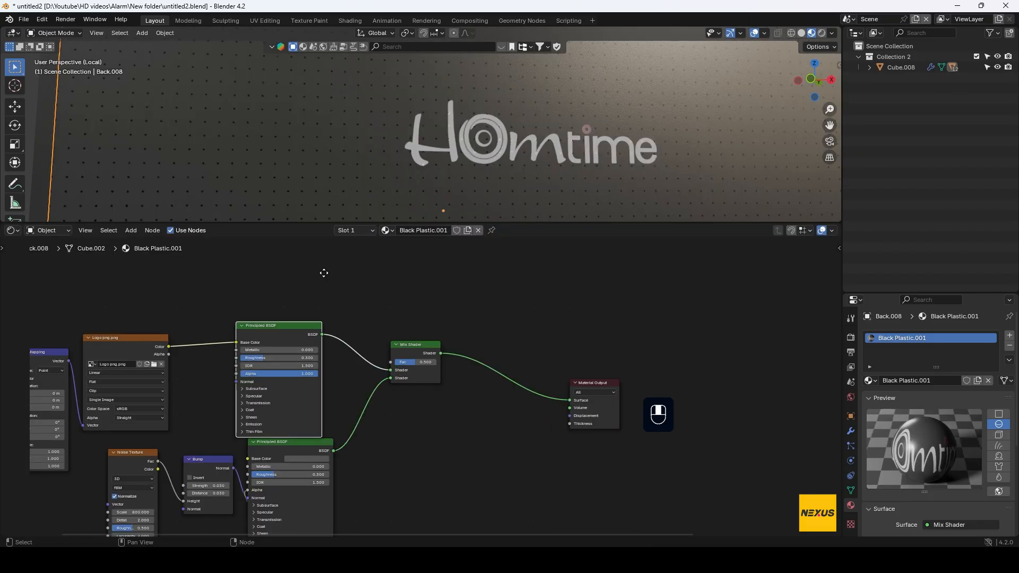
- Connect the Greater Than node's Value to the Alpha of the logo's Principled BSDF
{"action": "scroll", "coordinate": [324, 273], "scroll_direction": "down", "scroll_amount": 2}
{"action": "middle_click_drag", "start_coordinate": [355, 514], "coordinate": [349, 491]}
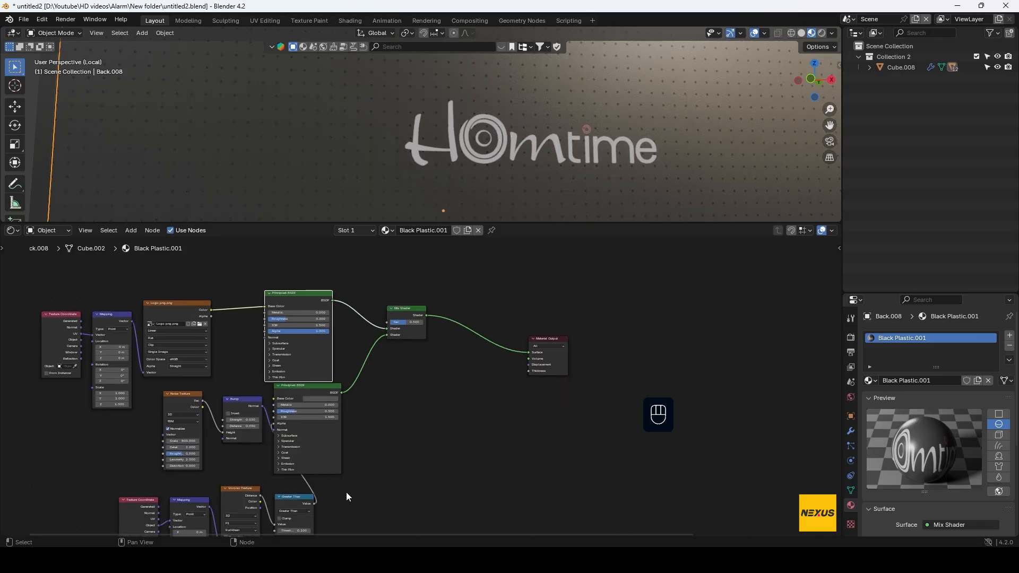
{"action": "left_click_drag", "start_coordinate": [313, 504], "coordinate": [265, 332]}
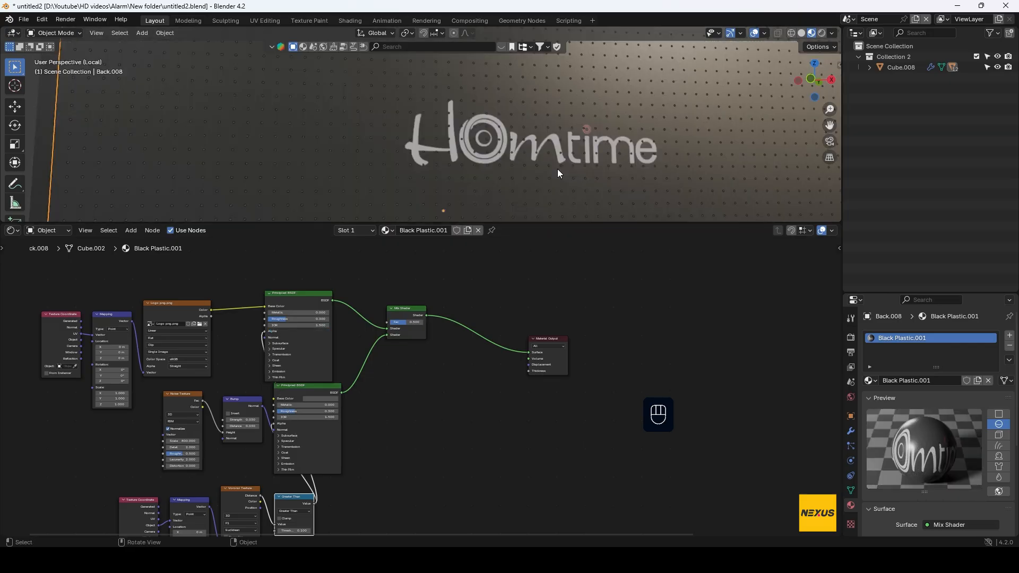
{"action": "scroll", "coordinate": [558, 169], "scroll_direction": "up", "scroll_amount": 4}
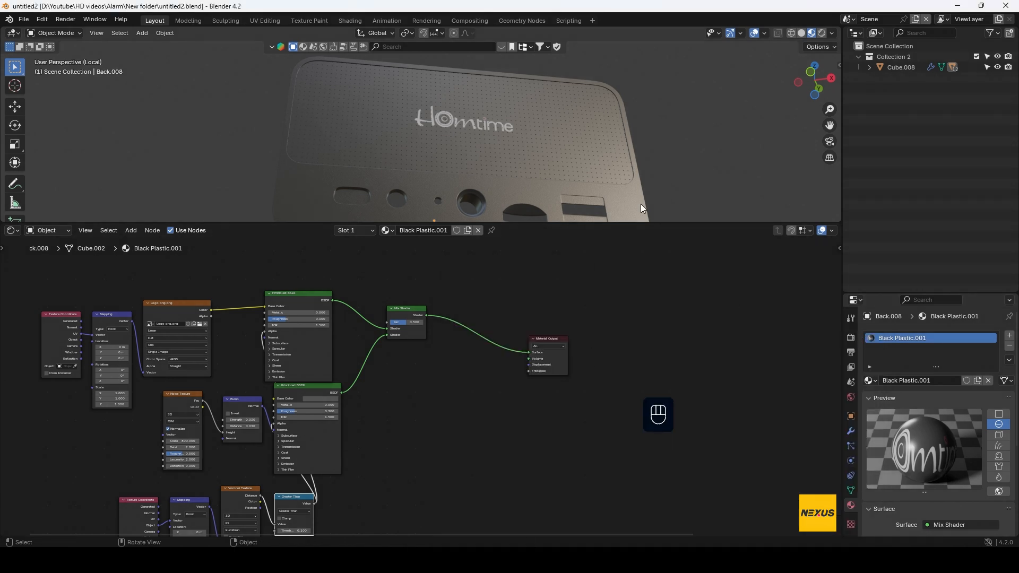
- Leave Local View, enlarge the 3D view, and assign Black Plastic to the slot insert, knob, round button and double switch on the clock's back
{"action": "key", "text": "KP_Divide"}
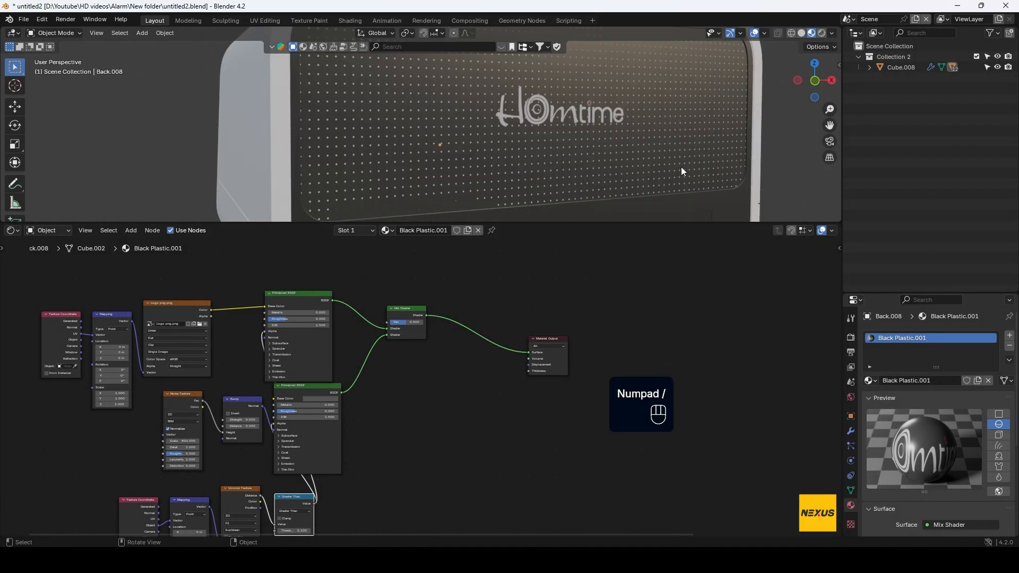
{"action": "left_click_drag", "start_coordinate": [655, 224], "coordinate": [680, 471]}
{"action": "middle_click_drag", "start_coordinate": [684, 376], "coordinate": [663, 328], "text": "shift"}
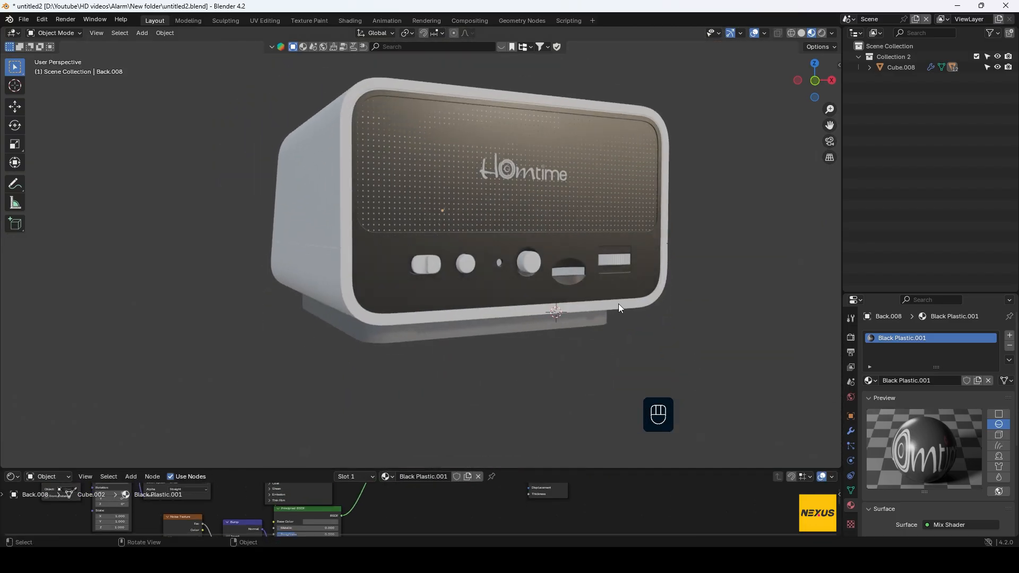
{"action": "left_click", "coordinate": [600, 260]}
{"action": "left_click", "coordinate": [871, 381]}
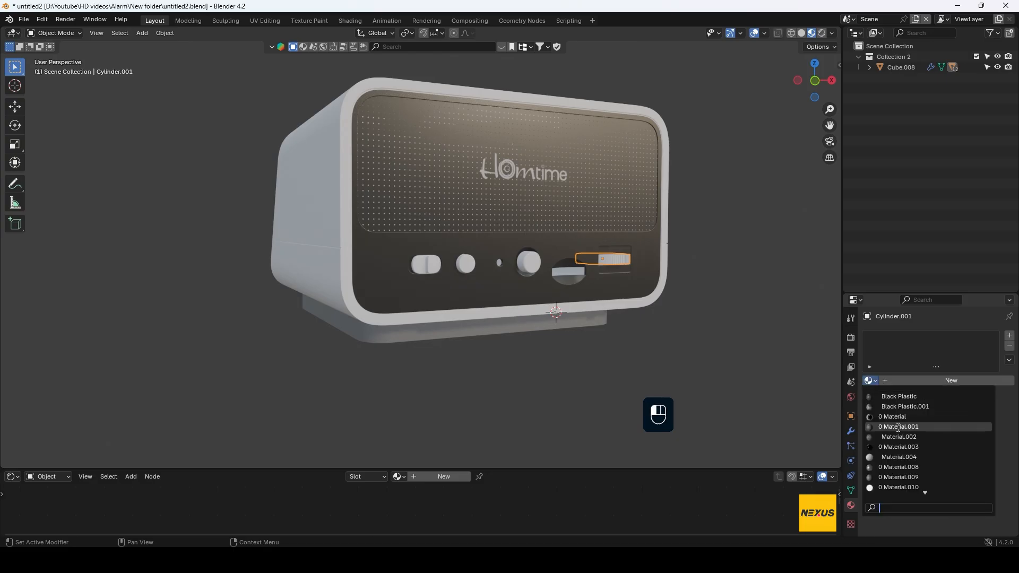
{"action": "left_click", "coordinate": [897, 397]}
{"action": "left_click", "coordinate": [533, 257]}
{"action": "left_click", "coordinate": [871, 381]}
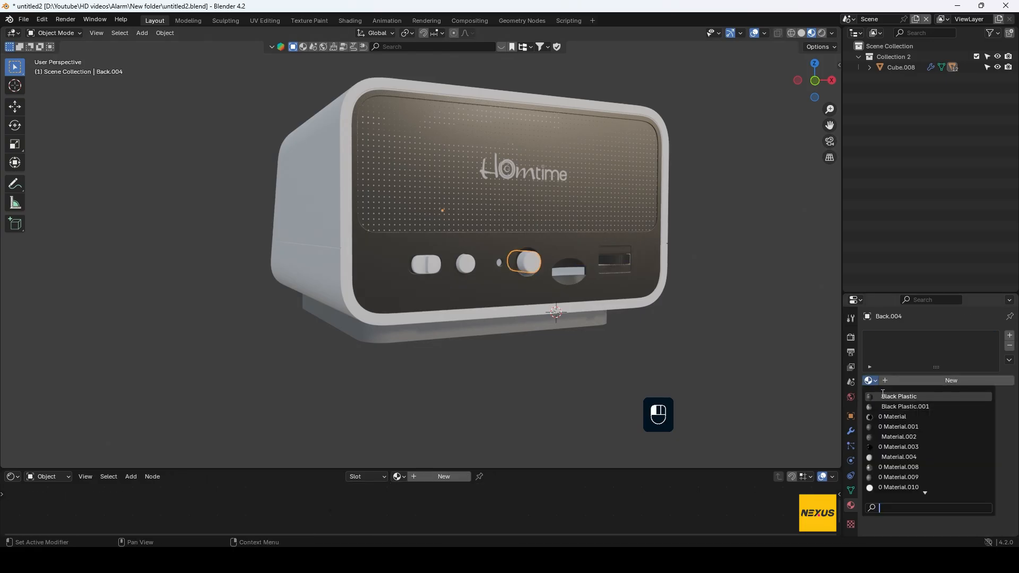
{"action": "left_click", "coordinate": [884, 396]}
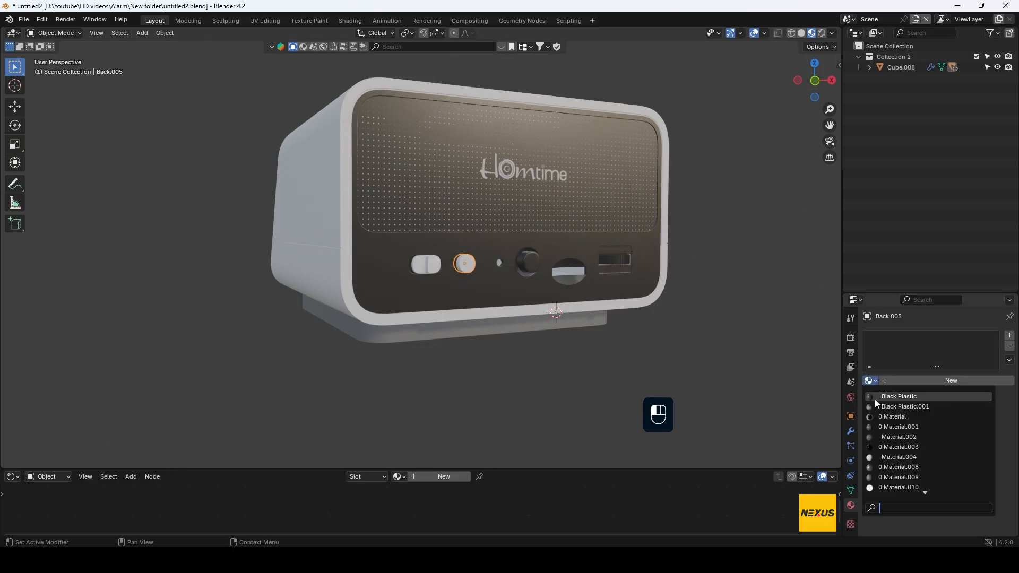
{"action": "left_click", "coordinate": [884, 396]}
{"action": "left_click", "coordinate": [882, 397]}
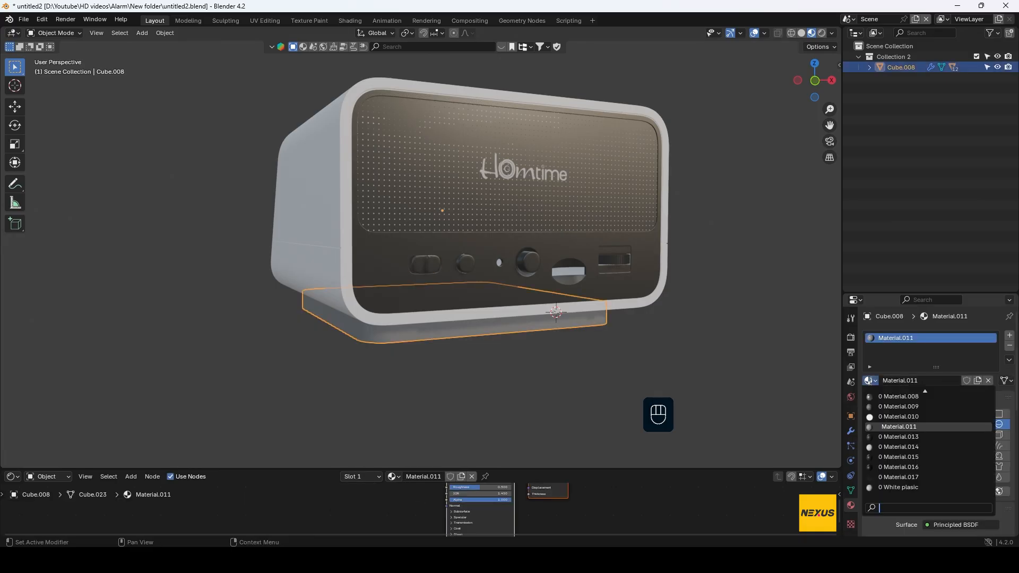
- Assign Black Plastic to the clock's base and the outer body shell
{"action": "type", "text": "b"}
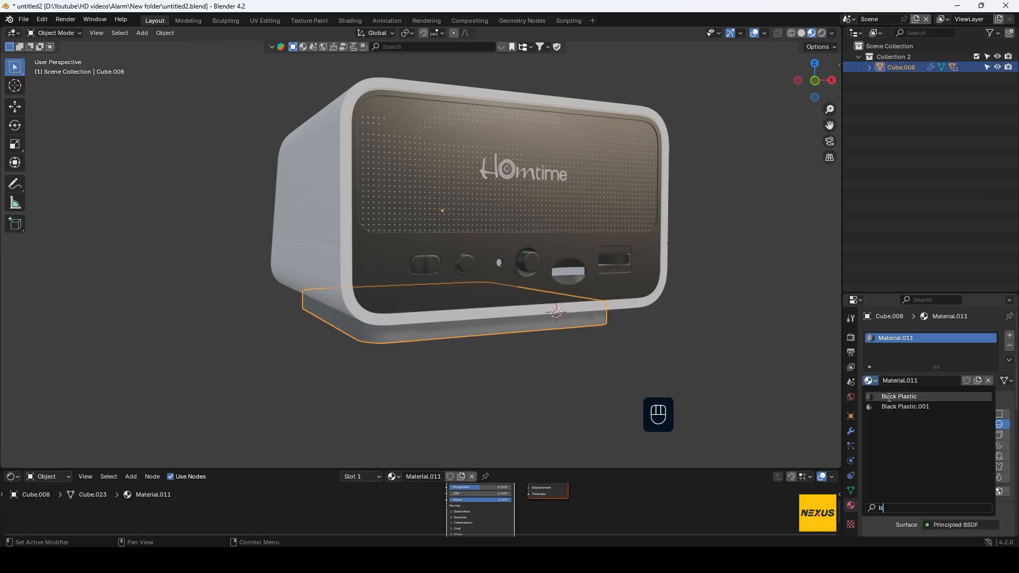
{"action": "left_click", "coordinate": [889, 397]}
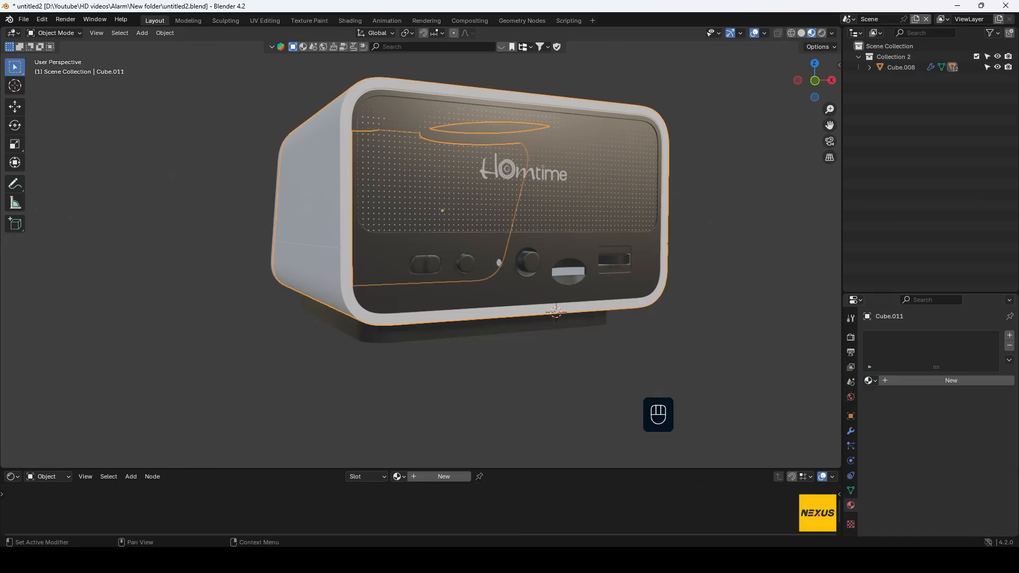
{"action": "left_click", "coordinate": [870, 381]}
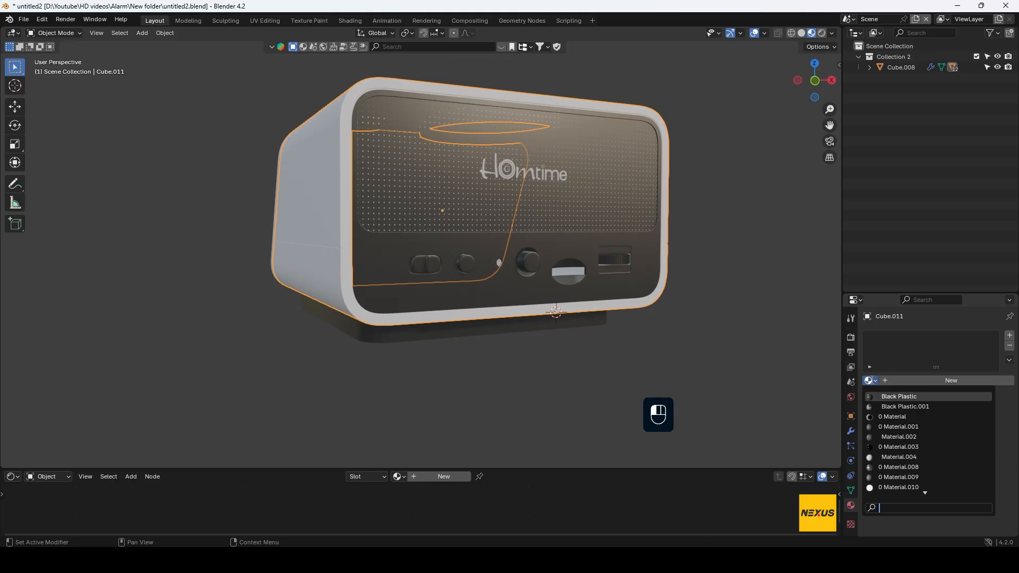
{"action": "left_click", "coordinate": [889, 397]}
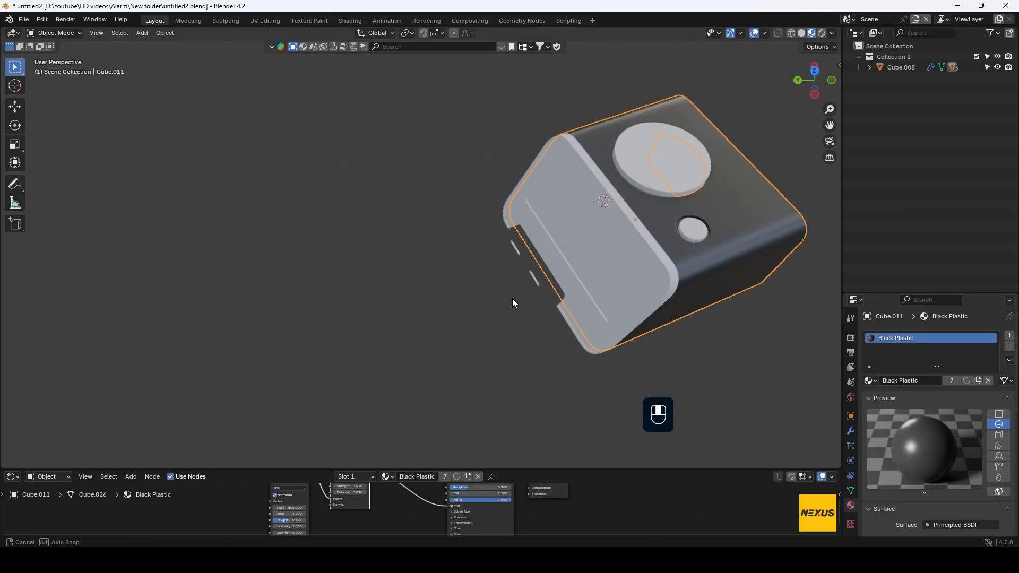
- Isolate the body shell in Local View and enter Edit Mode with edge selection and Solid shading
{"action": "middle_click_drag", "start_coordinate": [512, 298], "coordinate": [482, 285]}
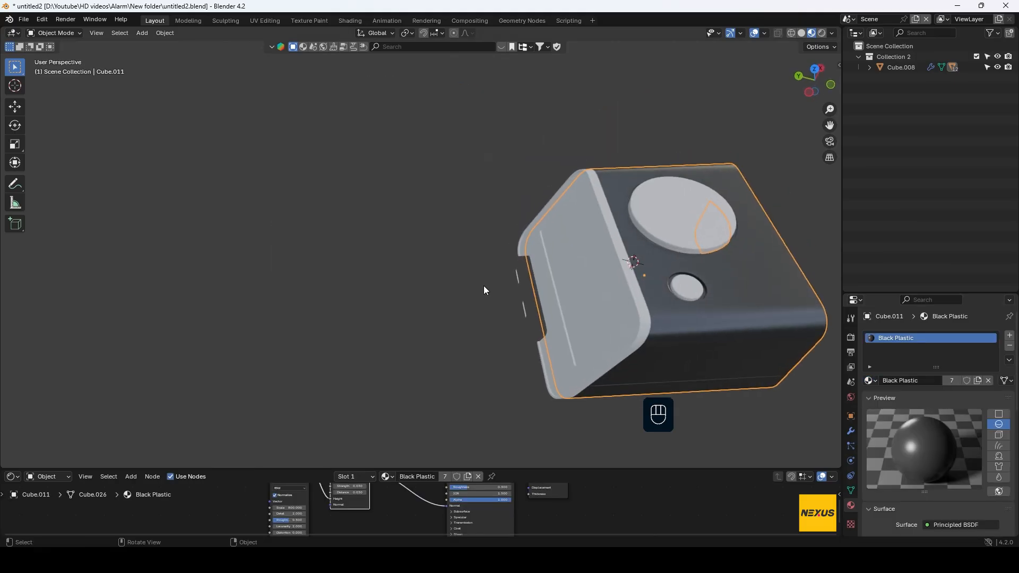
{"action": "key", "text": "KP_Divide"}
{"action": "middle_click_drag", "start_coordinate": [546, 184], "coordinate": [587, 197]}
{"action": "scroll", "coordinate": [472, 177], "scroll_direction": "up", "scroll_amount": 5}
{"action": "middle_click_drag", "start_coordinate": [492, 182], "coordinate": [468, 309], "text": "shift"}
{"action": "scroll", "coordinate": [482, 194], "scroll_direction": "down", "scroll_amount": 3}
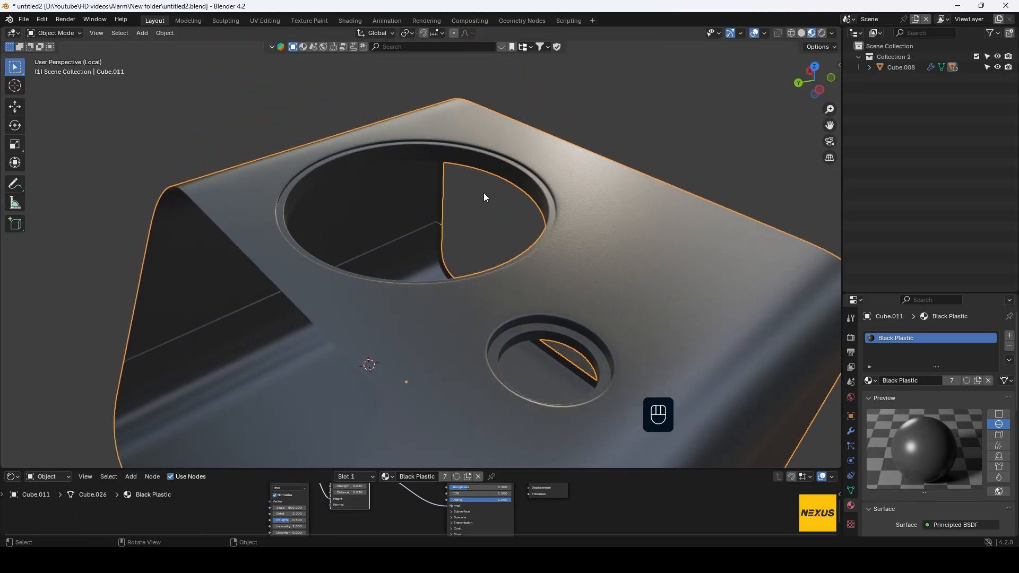
{"action": "key", "text": "Tab"}
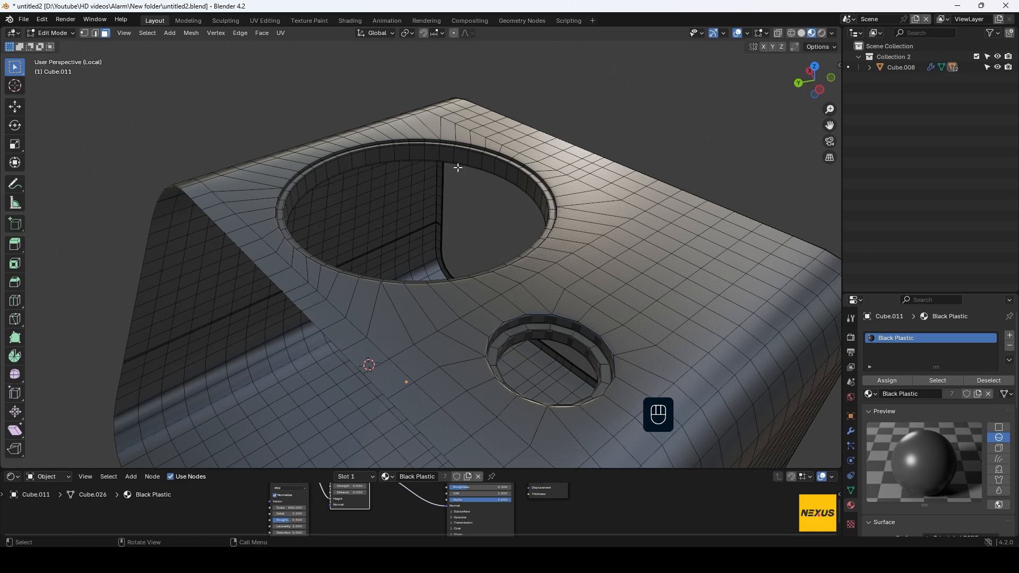
{"action": "key", "text": "2"}
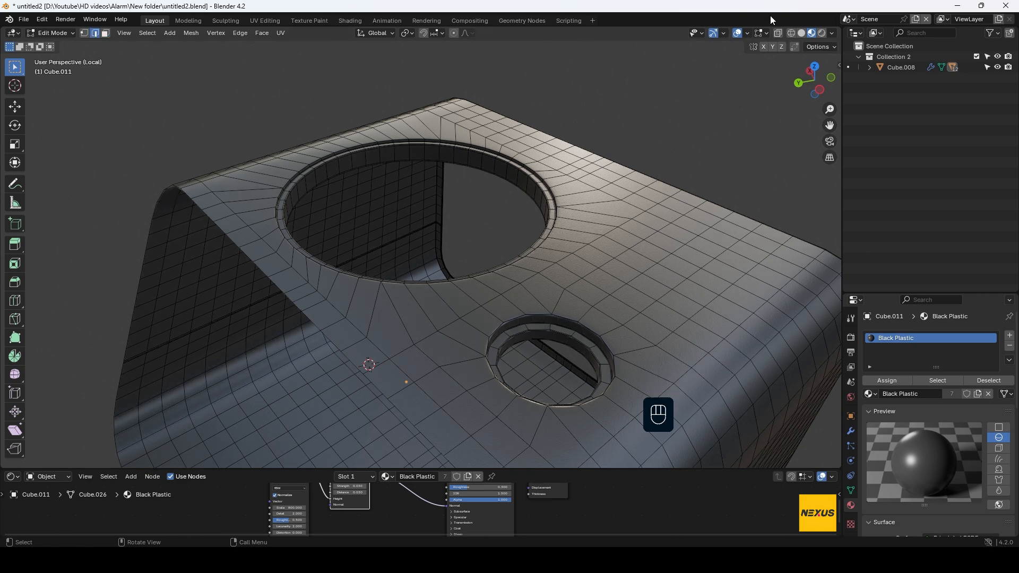
{"action": "left_click", "coordinate": [802, 33]}
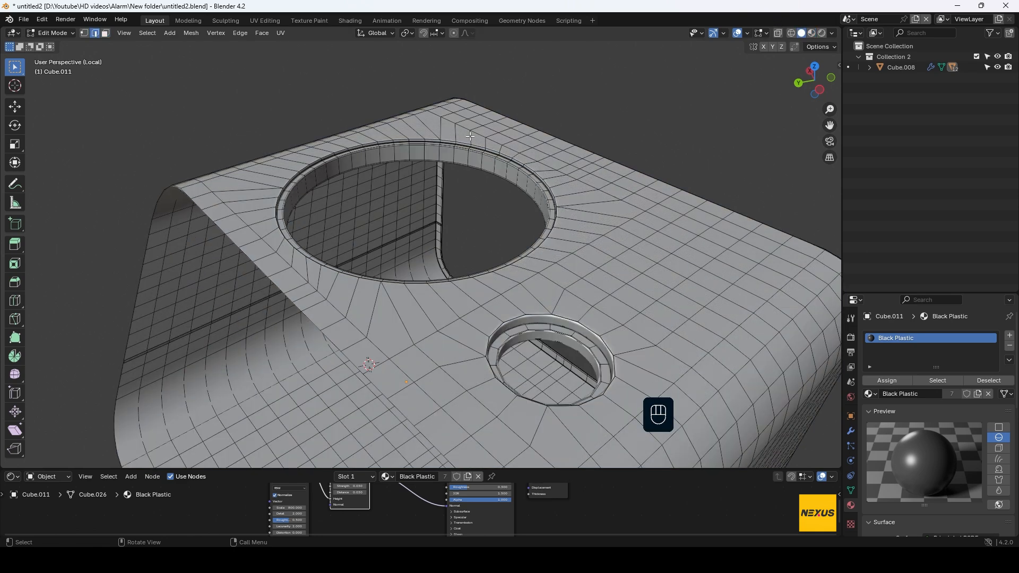
- Select the large round opening's inner wall by growing its edge loop, separate it into its own object, and select that ring in Object Mode
{"action": "left_click", "coordinate": [489, 173], "text": "alt"}
{"action": "key", "text": "ctrl+KP_Add"}
{"action": "key", "text": "ctrl+KP_Add"}
{"action": "key", "text": "ctrl+KP_Add"}
{"action": "key", "text": "ctrl+KP_Add"}
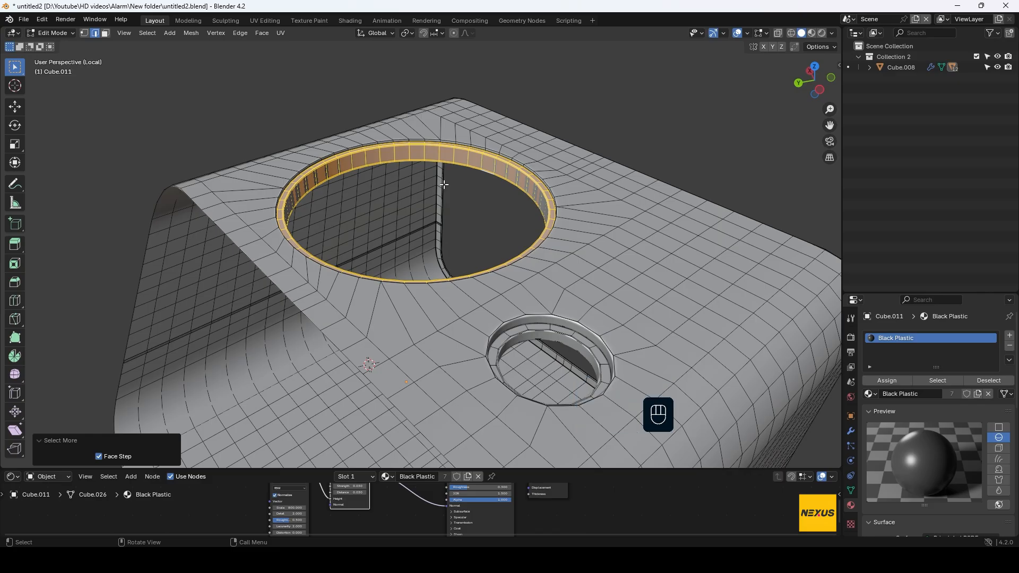
{"action": "key", "text": "p"}
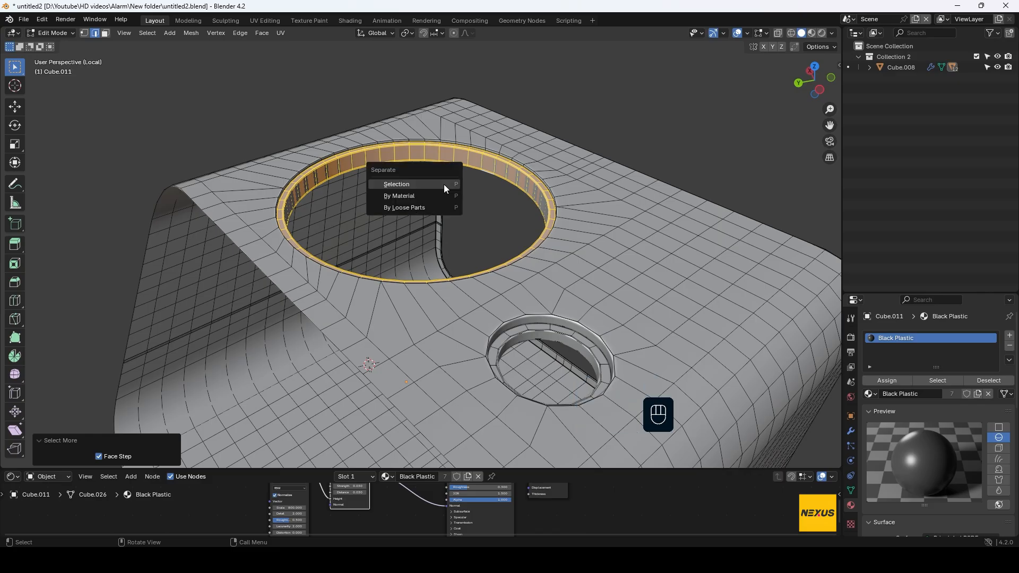
{"action": "left_click", "coordinate": [444, 183]}
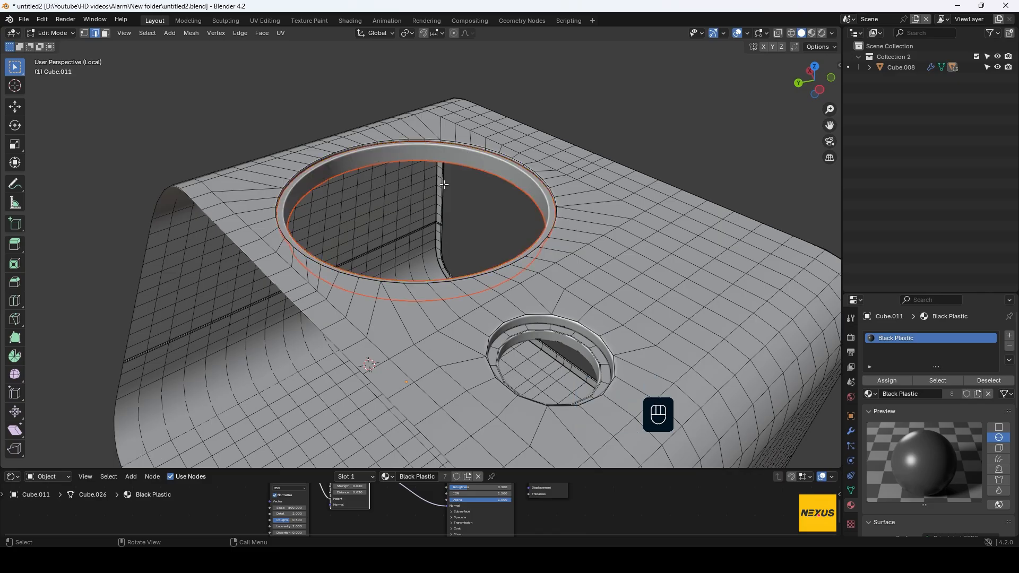
{"action": "key", "text": "Tab"}
{"action": "left_click", "coordinate": [445, 155]}
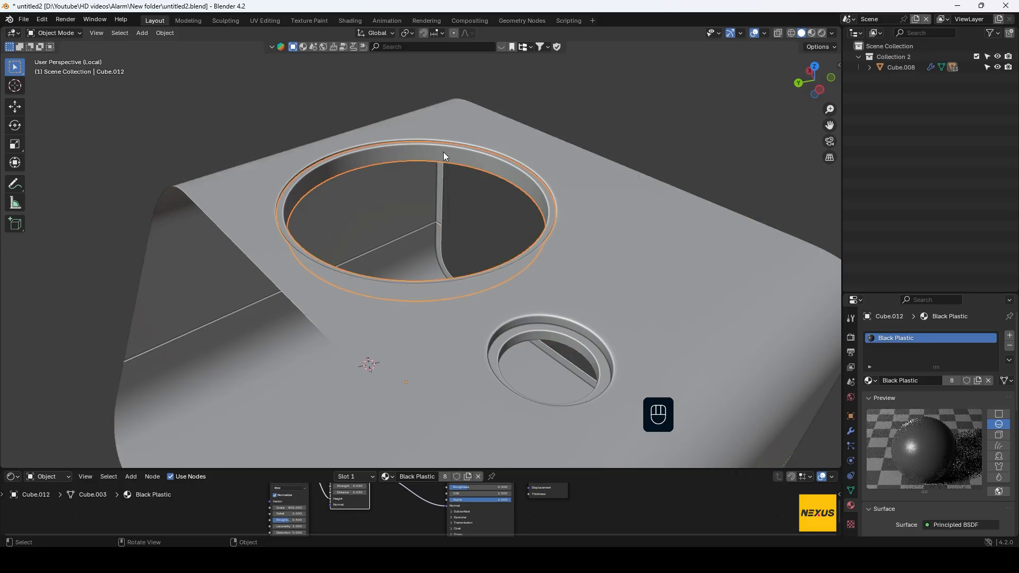
- Give the separated ring its own copy of Black Plastic and raise its Base Color to white
{"action": "middle_click_drag", "start_coordinate": [455, 217], "coordinate": [456, 218]}
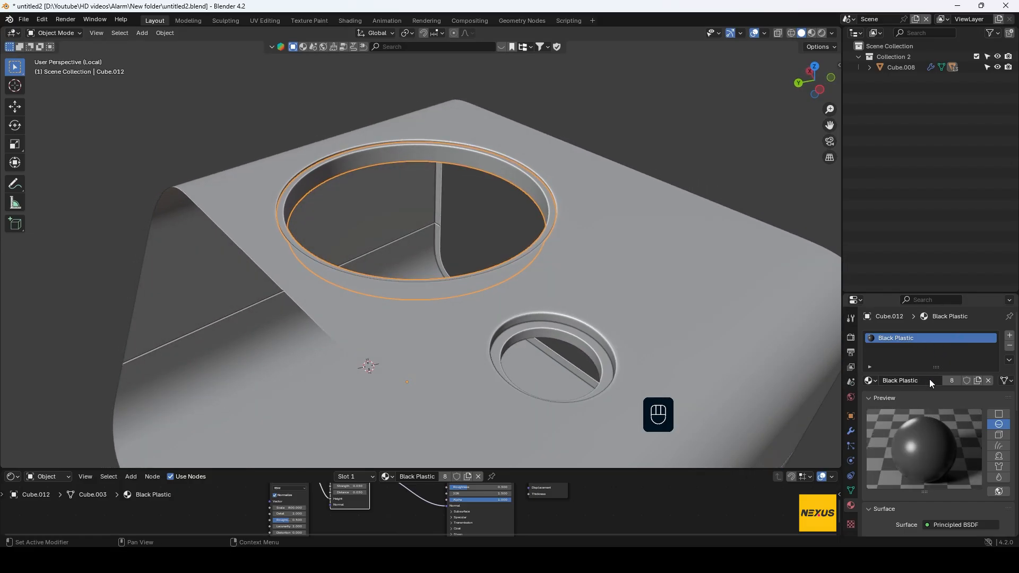
{"action": "left_click", "coordinate": [975, 380]}
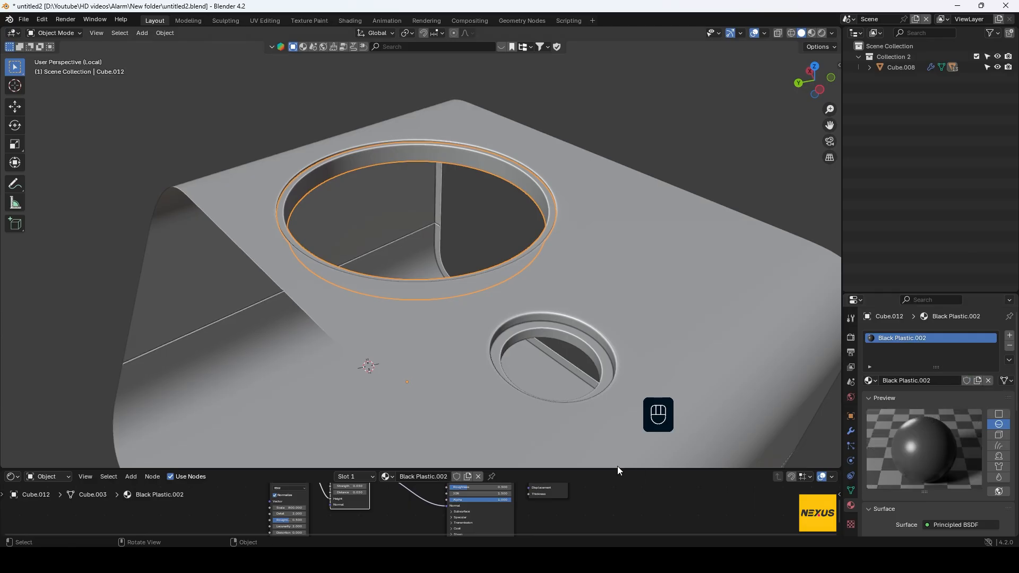
{"action": "left_click_drag", "start_coordinate": [622, 469], "coordinate": [589, 216]}
{"action": "middle_click_drag", "start_coordinate": [574, 350], "coordinate": [608, 415]}
{"action": "left_click", "coordinate": [546, 416]}
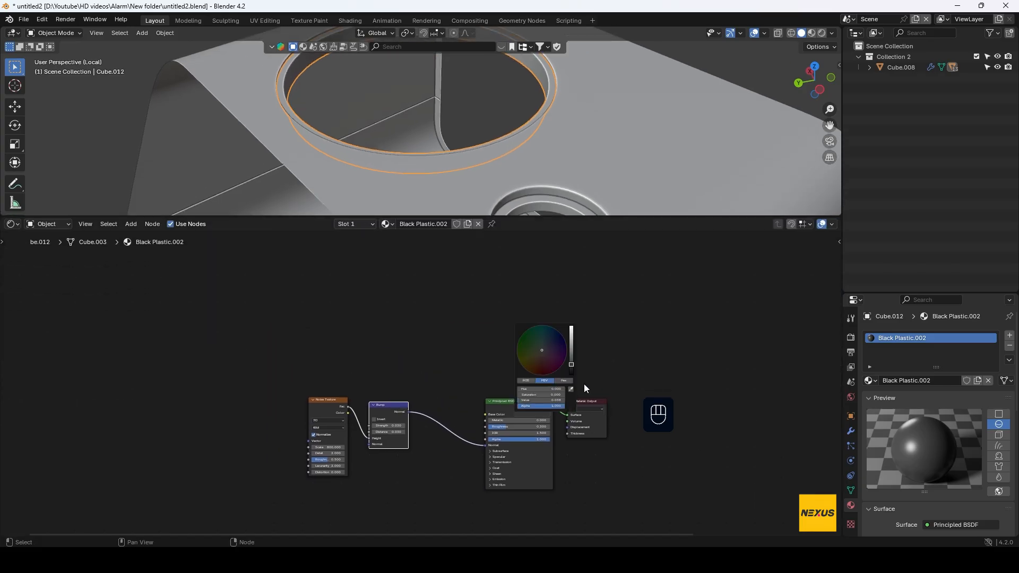
{"action": "left_click_drag", "start_coordinate": [574, 365], "coordinate": [572, 328]}
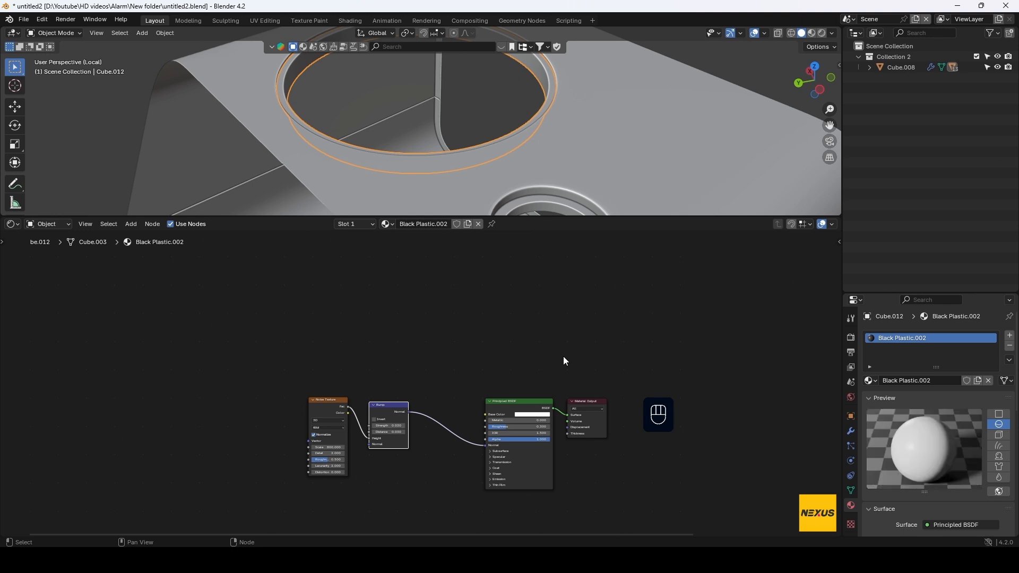
- Change the ring material's Base Color to a saturated orange and switch the viewport to Material Preview
{"action": "left_click", "coordinate": [531, 415]}
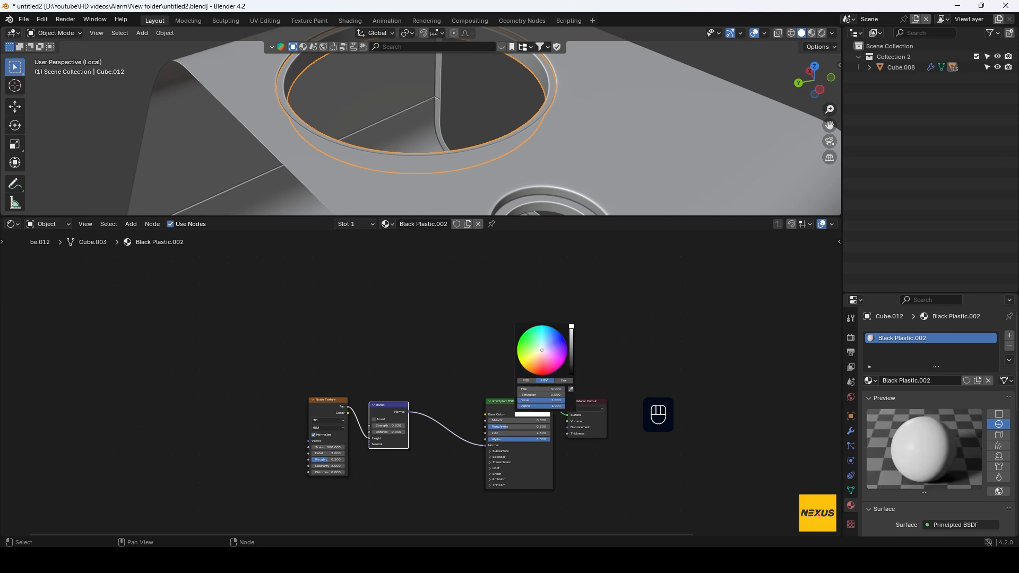
{"action": "left_click", "coordinate": [543, 367]}
{"action": "left_click", "coordinate": [539, 371]}
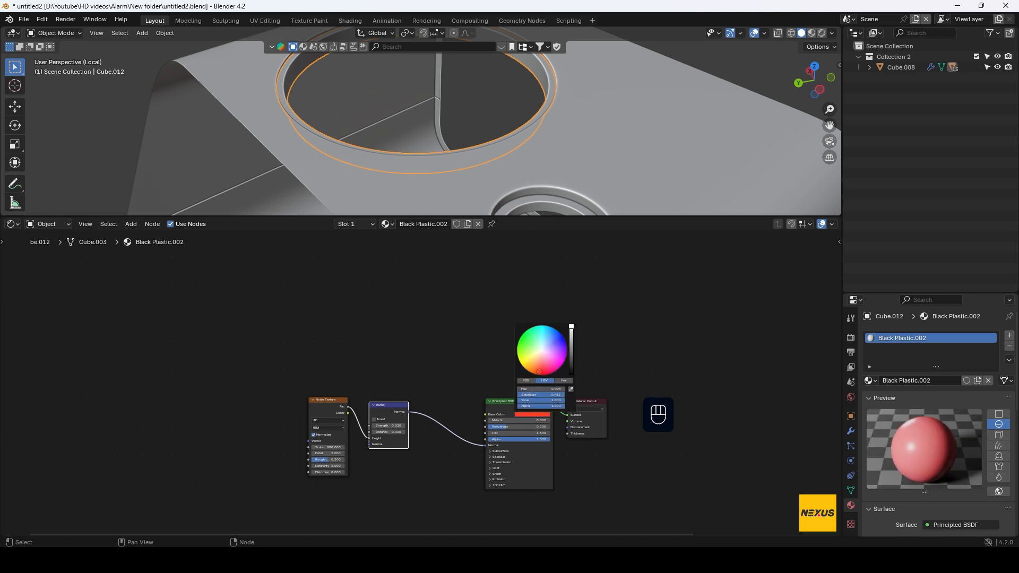
{"action": "left_click", "coordinate": [531, 370]}
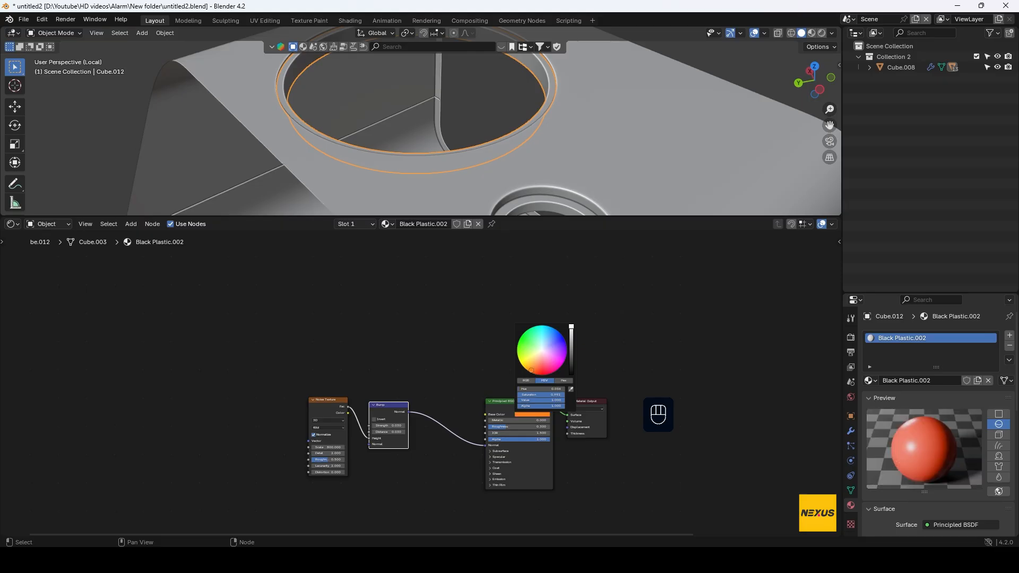
{"action": "left_click", "coordinate": [811, 33]}
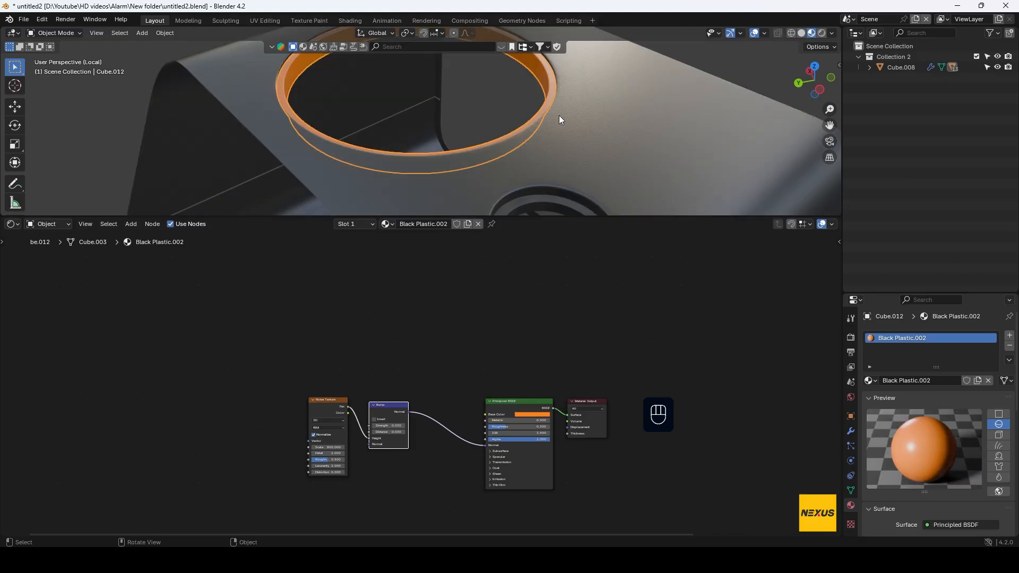
{"action": "scroll", "coordinate": [552, 125], "scroll_direction": "down", "scroll_amount": 3}
{"action": "middle_click_drag", "start_coordinate": [568, 83], "coordinate": [596, 77]}
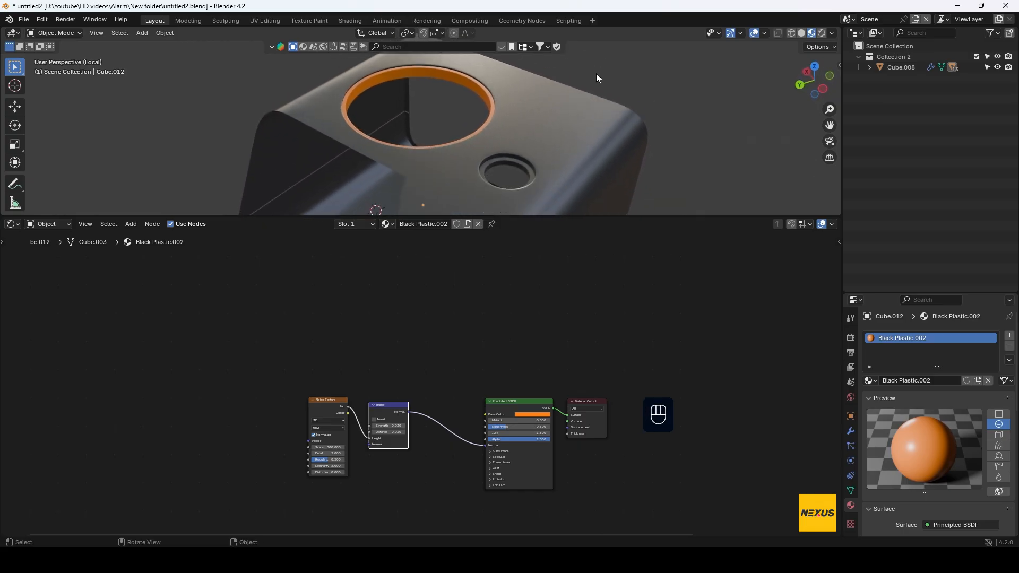
- Leave Local View and turn off Holdout for the block with two slots at the clock's lower front
{"action": "key", "text": "KP_Divide"}
{"action": "middle_click_drag", "start_coordinate": [696, 131], "coordinate": [748, 119]}
{"action": "scroll", "coordinate": [633, 142], "scroll_direction": "up", "scroll_amount": 3}
{"action": "middle_click_drag", "start_coordinate": [634, 142], "coordinate": [598, 158], "text": "shift"}
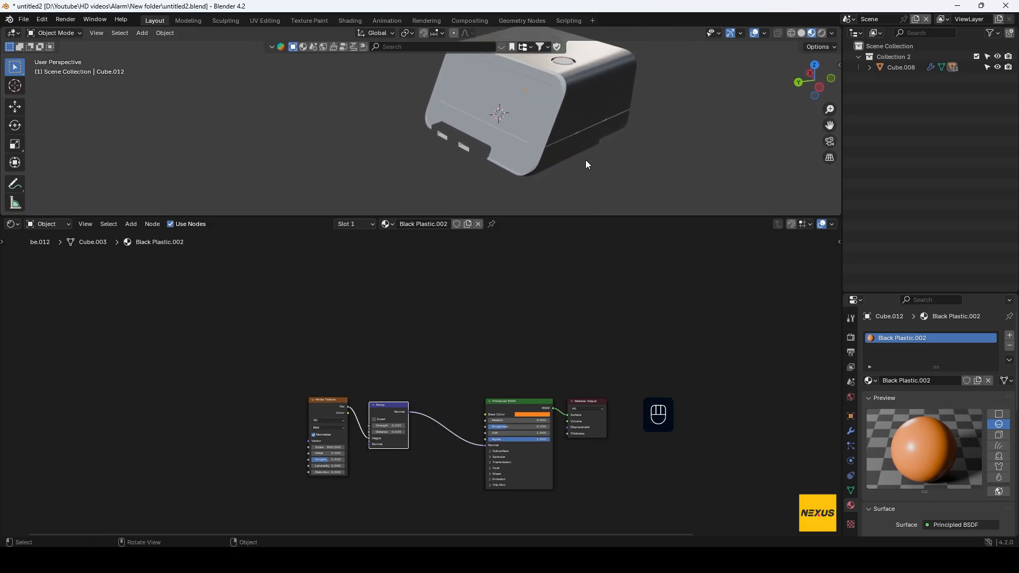
{"action": "left_click", "coordinate": [485, 155]}
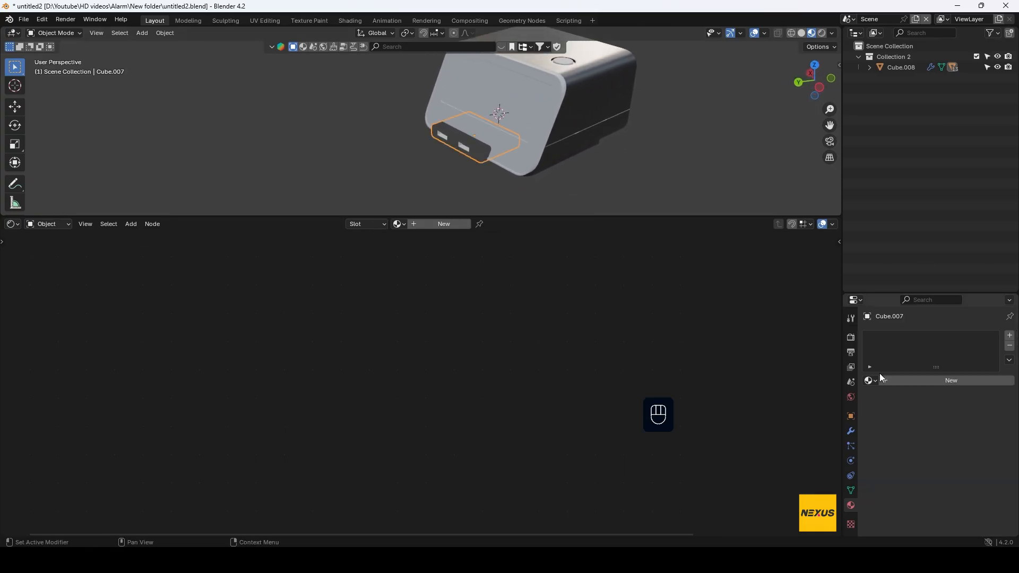
{"action": "left_click", "coordinate": [851, 419]}
{"action": "scroll", "coordinate": [897, 461], "scroll_direction": "down", "scroll_amount": 10}
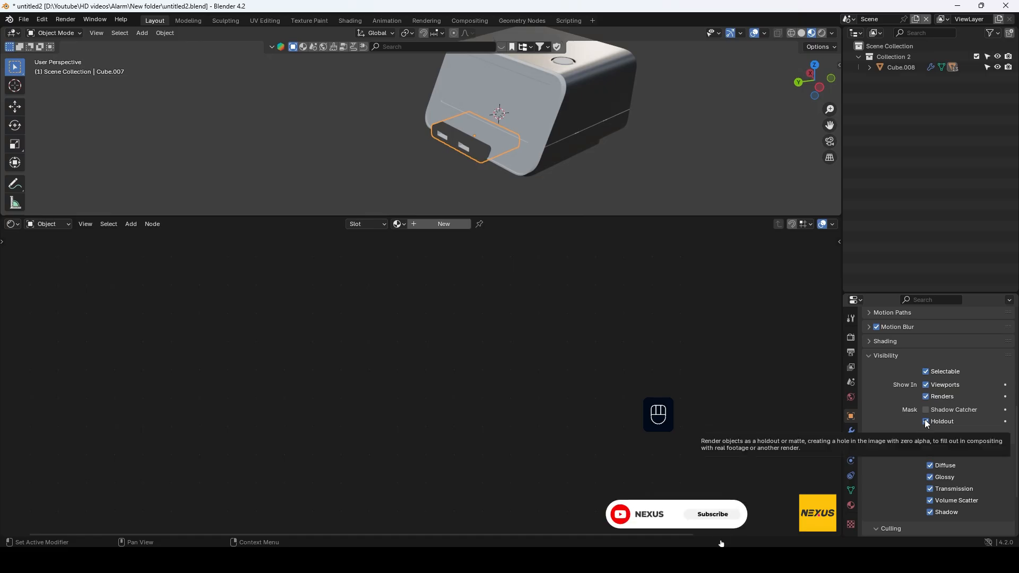
{"action": "left_click", "coordinate": [926, 421]}
{"action": "scroll", "coordinate": [860, 340], "scroll_direction": "up", "scroll_amount": 10}
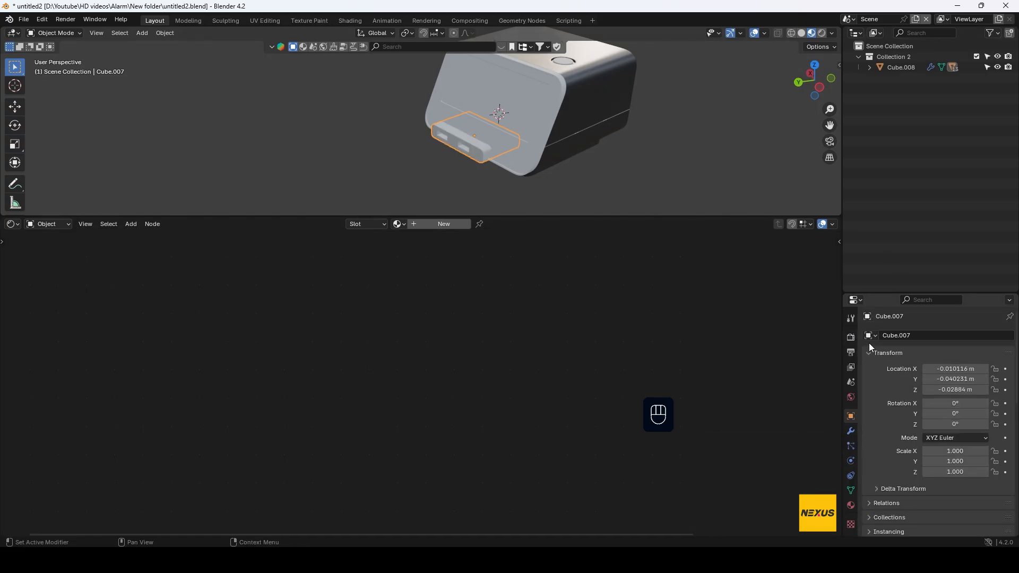
- Assign the existing Black Plastic material to the block with two slots at the clock's lower front and save the file
{"action": "left_click", "coordinate": [851, 506]}
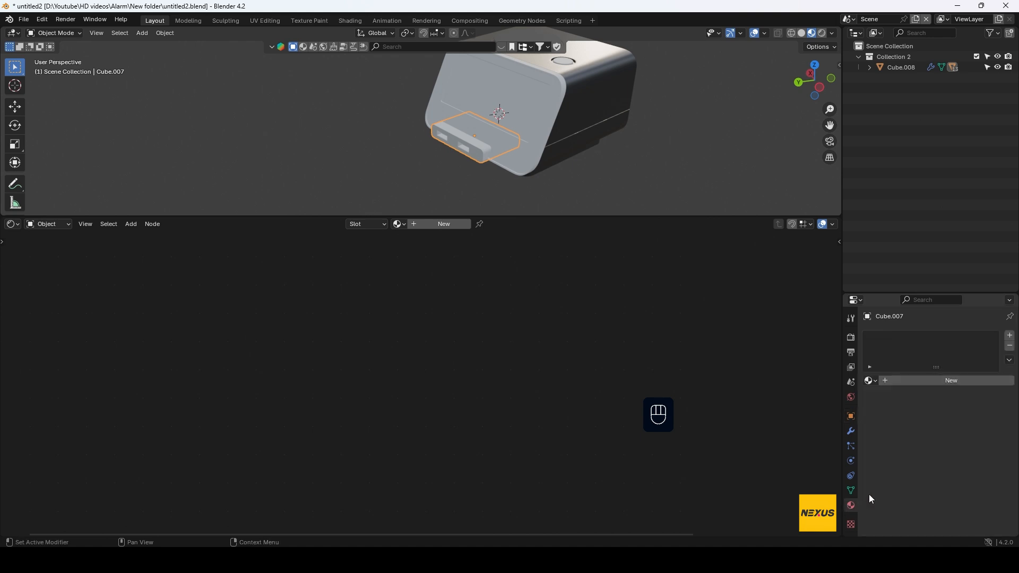
{"action": "left_click", "coordinate": [869, 381]}
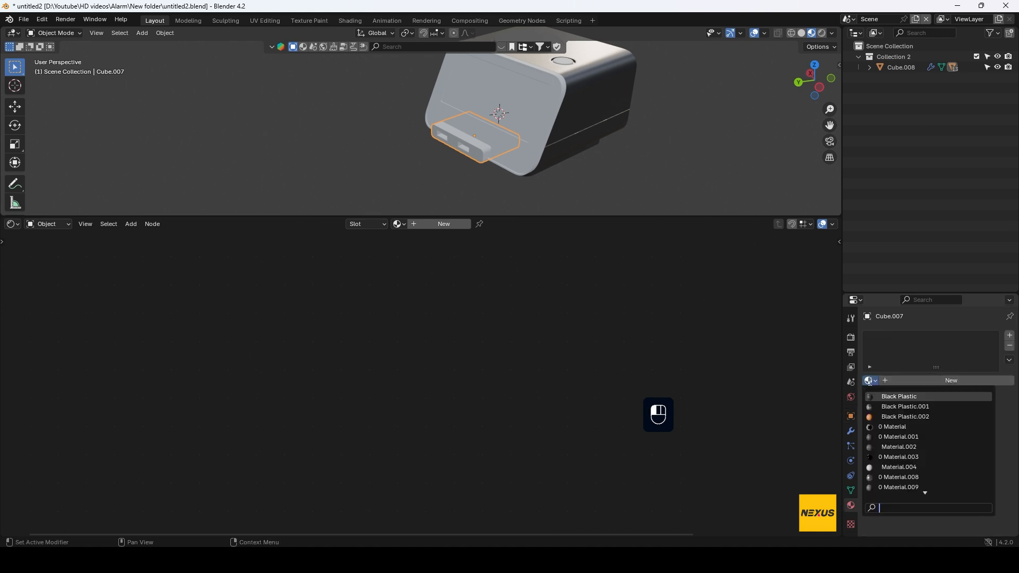
{"action": "left_click", "coordinate": [892, 397]}
{"action": "middle_click_drag", "start_coordinate": [601, 158], "coordinate": [659, 179]}
{"action": "scroll", "coordinate": [568, 141], "scroll_direction": "up", "scroll_amount": 4}
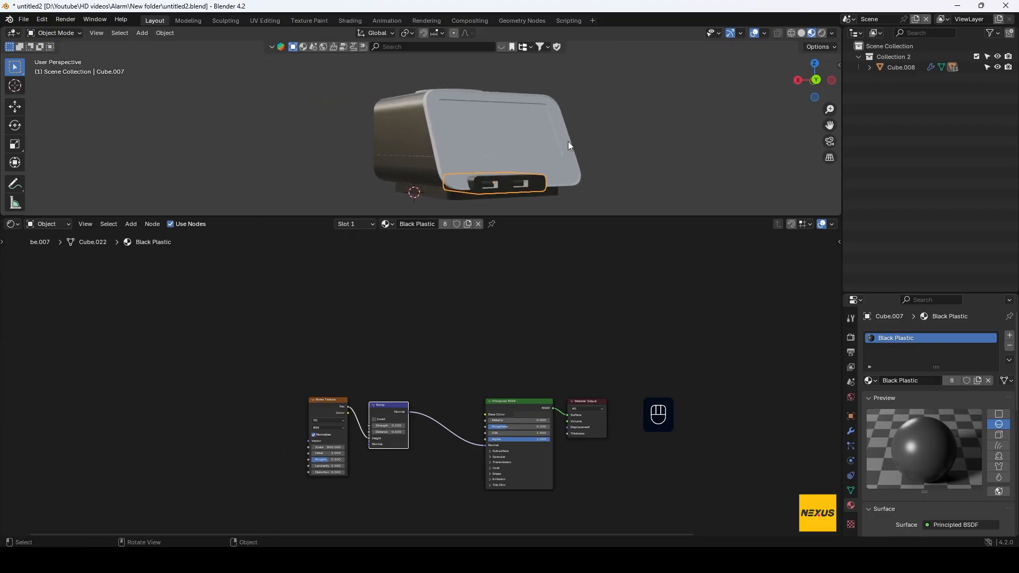
{"action": "middle_click_drag", "start_coordinate": [573, 199], "coordinate": [549, 179], "text": "shift"}
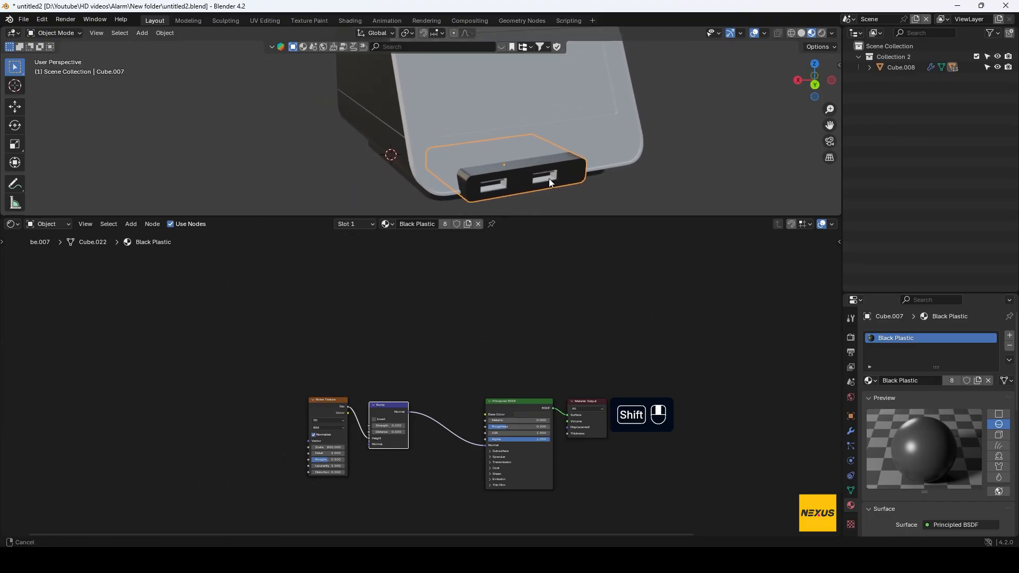
{"action": "left_click", "coordinate": [24, 19]}
{"action": "left_click", "coordinate": [49, 90]}
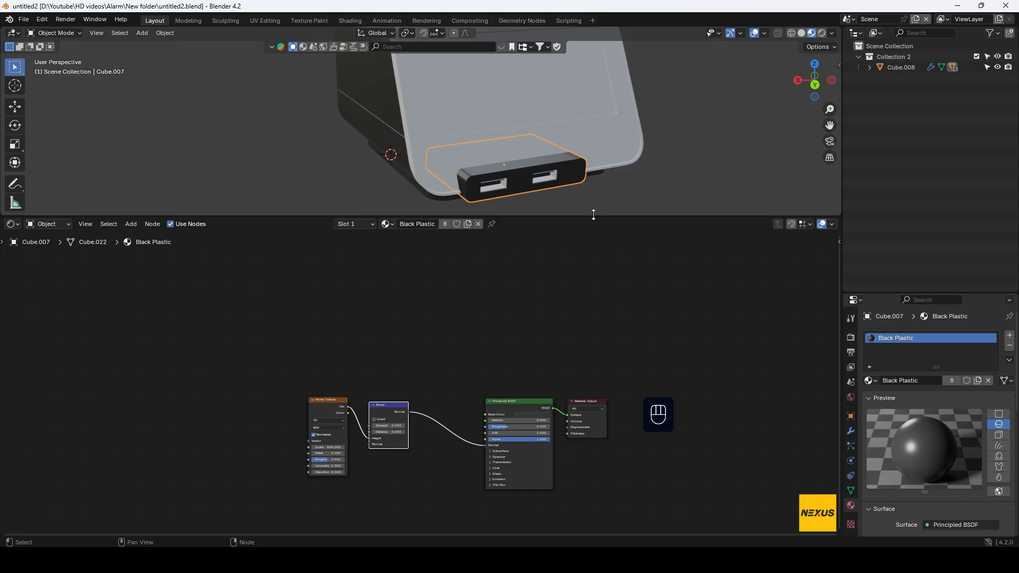
- Enlarge the 3D viewport and give the large round button on top its own single-user copy of Black Plastic
{"action": "left_click_drag", "start_coordinate": [593, 214], "coordinate": [583, 408]}
{"action": "middle_click_drag", "start_coordinate": [616, 354], "coordinate": [686, 383]}
{"action": "scroll", "coordinate": [641, 186], "scroll_direction": "up", "scroll_amount": 2}
{"action": "middle_click_drag", "start_coordinate": [640, 186], "coordinate": [551, 280], "text": "shift"}
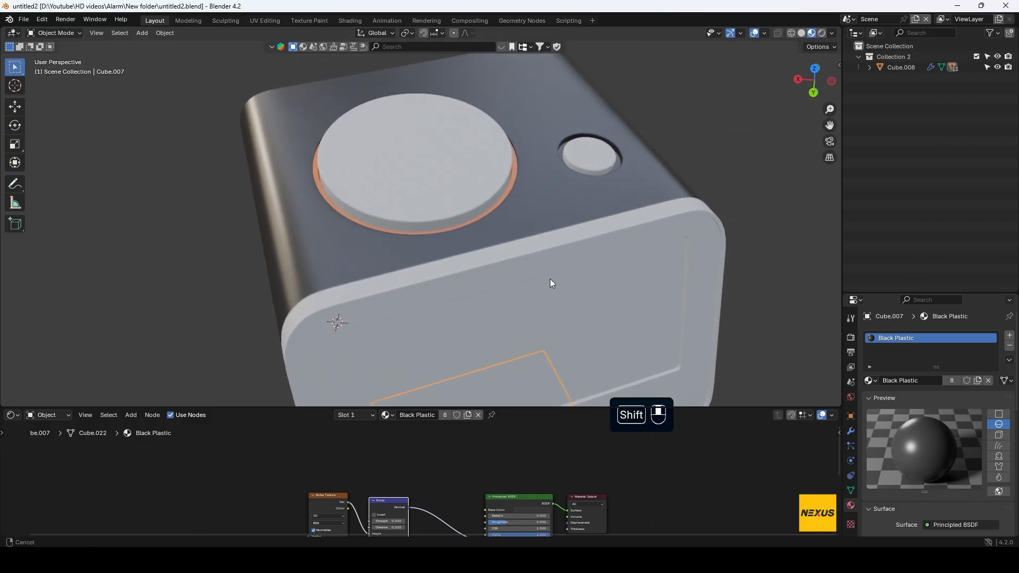
{"action": "left_click", "coordinate": [441, 179]}
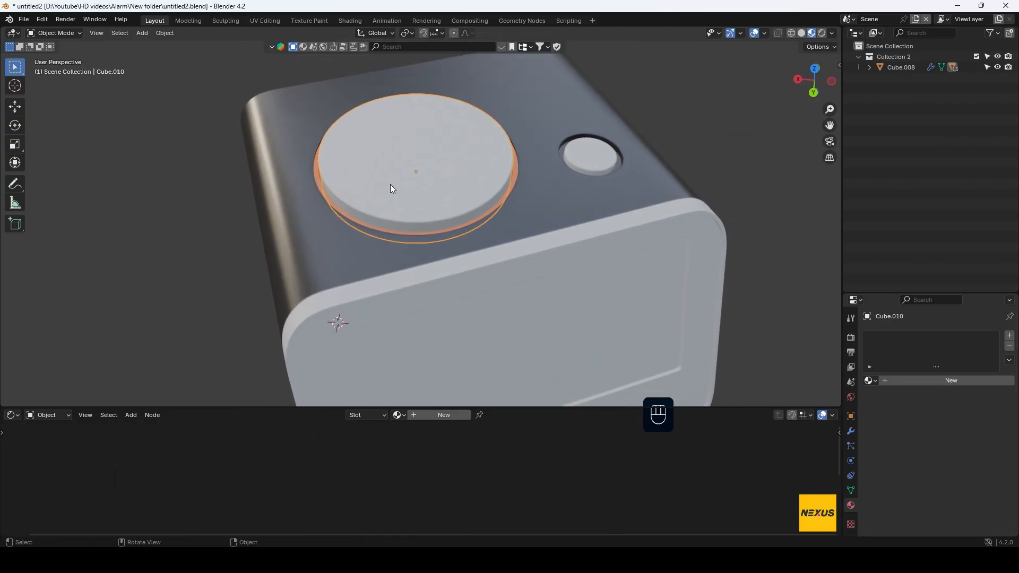
{"action": "left_click", "coordinate": [869, 380]}
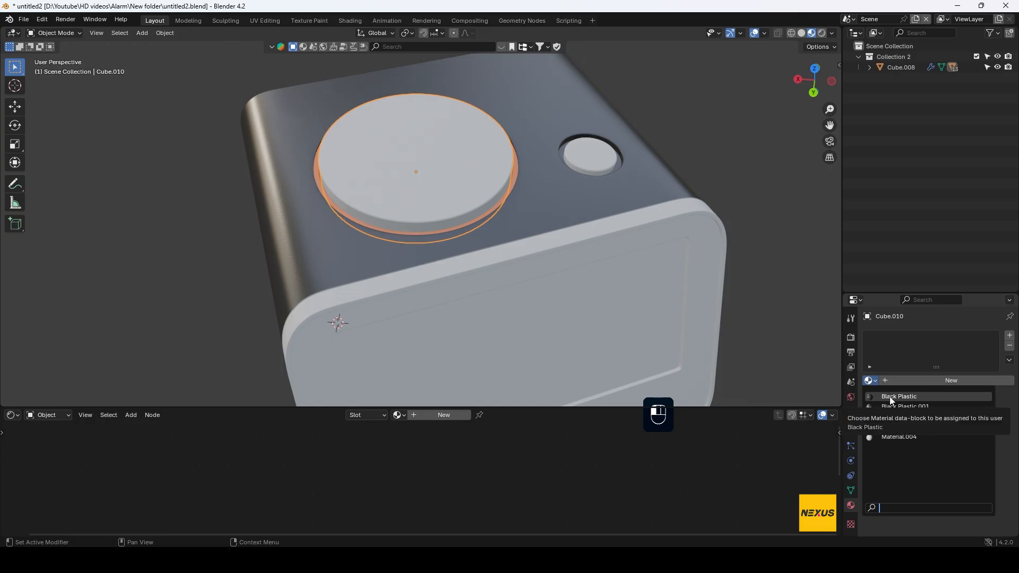
{"action": "left_click", "coordinate": [898, 397]}
{"action": "left_click", "coordinate": [978, 380]}
- Rename the large round button's material as Grey plastic
{"action": "scroll", "coordinate": [942, 444], "scroll_direction": "down", "scroll_amount": 4}
{"action": "scroll", "coordinate": [941, 435], "scroll_direction": "up", "scroll_amount": 4}
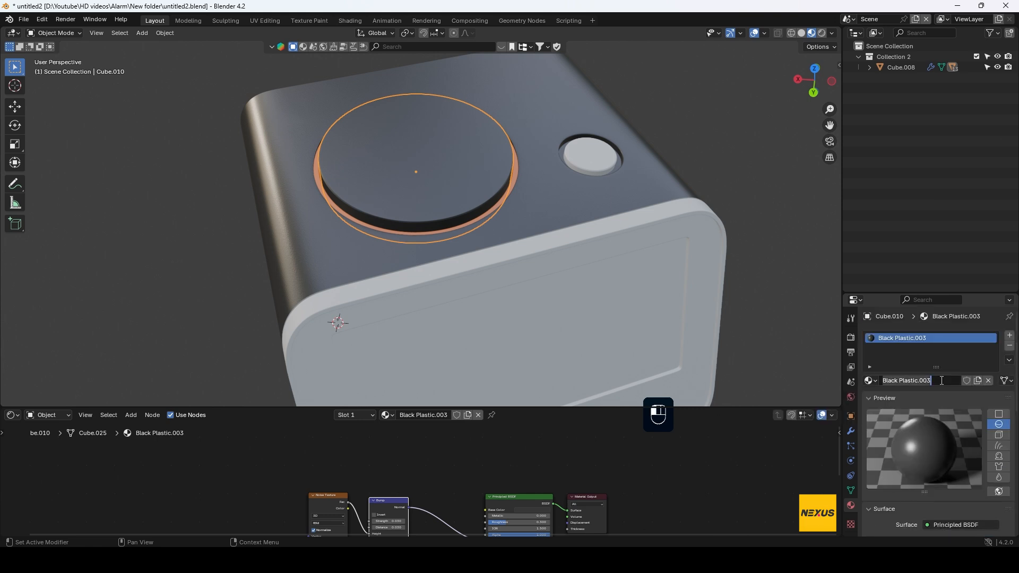
{"action": "key", "text": "ctrl+a"}
{"action": "type", "text": "Grey plastic"}
{"action": "key", "text": "Return"}
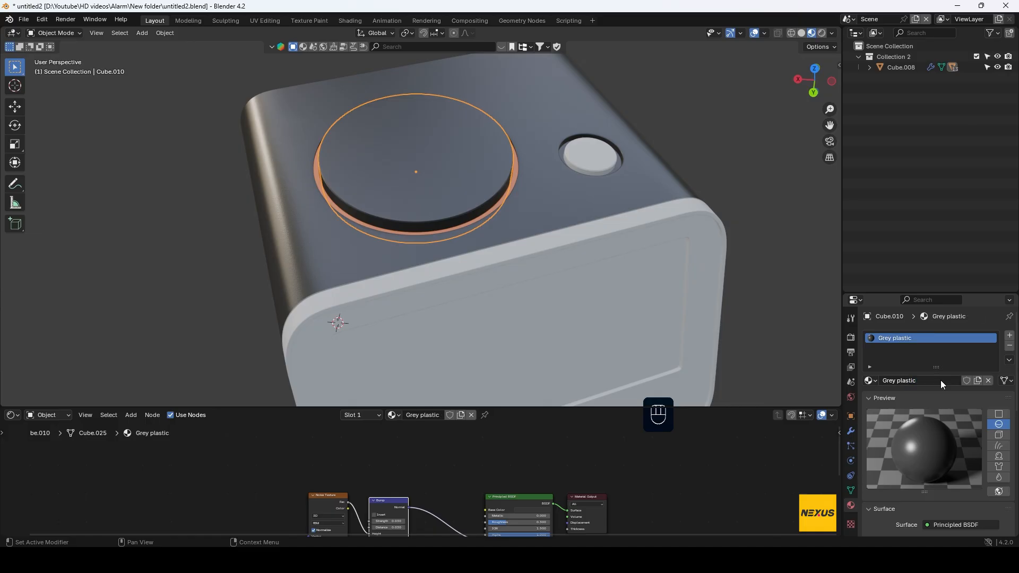
- Lighten the Grey plastic Base Color to a mid grey with a Value of 0.384 and set Roughness to 0.15
{"action": "scroll", "coordinate": [961, 431], "scroll_direction": "down", "scroll_amount": 5}
{"action": "scroll", "coordinate": [958, 436], "scroll_direction": "down", "scroll_amount": 2}
{"action": "left_click", "coordinate": [973, 395]}
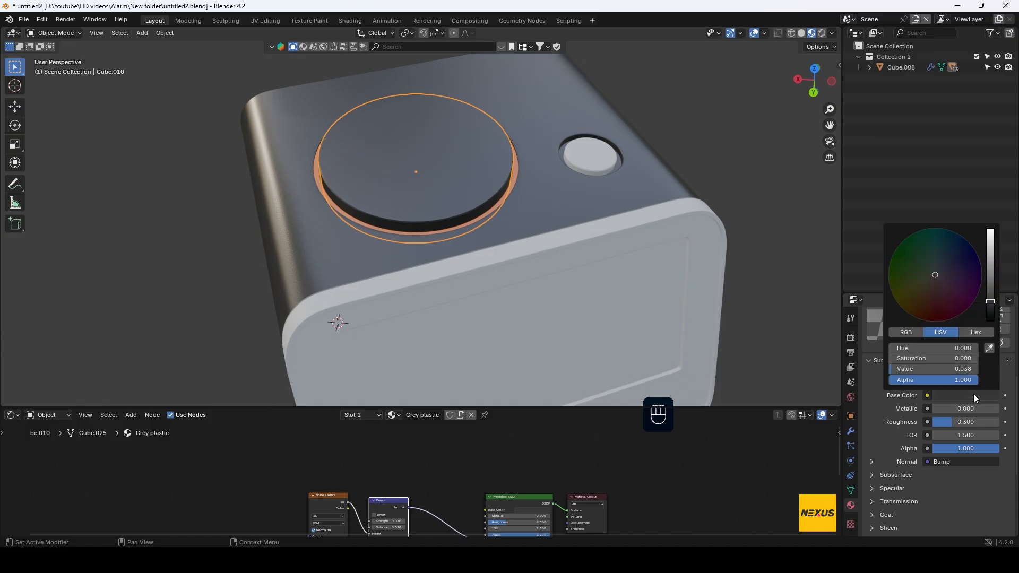
{"action": "left_click", "coordinate": [991, 257]}
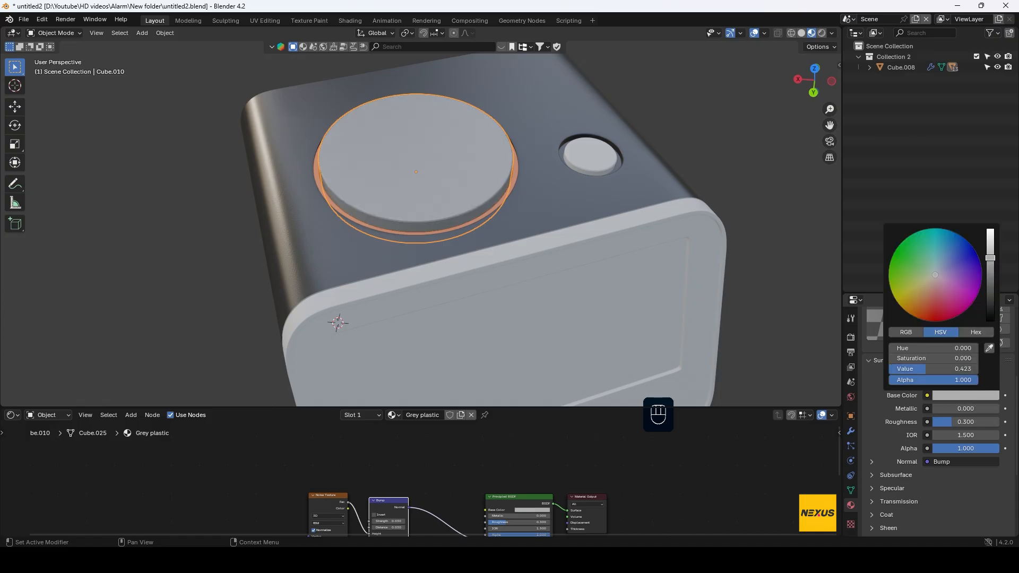
{"action": "left_click_drag", "start_coordinate": [991, 258], "coordinate": [990, 261]}
{"action": "double_click", "coordinate": [960, 423]}
{"action": "key", "text": "BackSpace"}
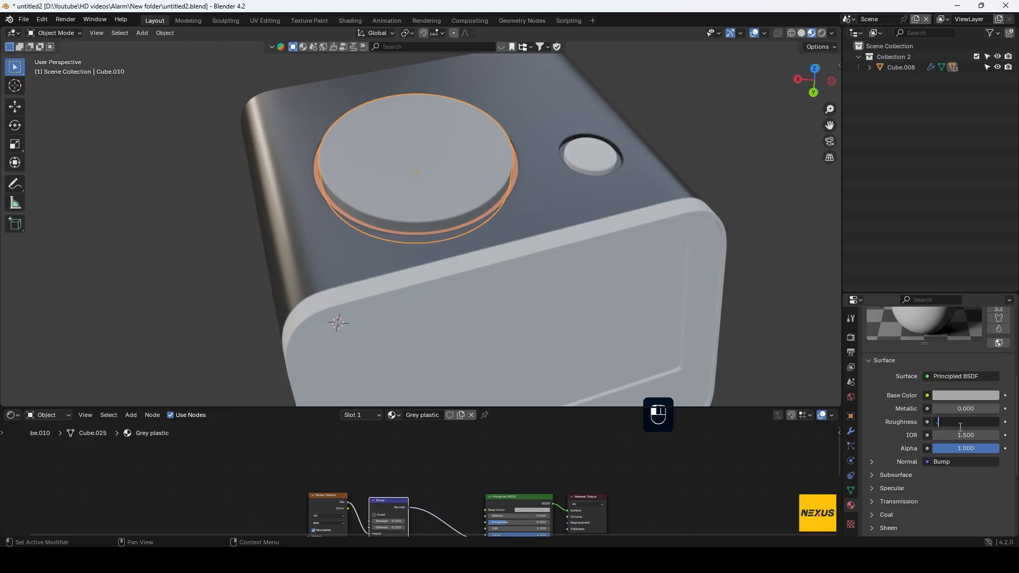
{"action": "type", "text": ".15"}
{"action": "key", "text": "Return"}
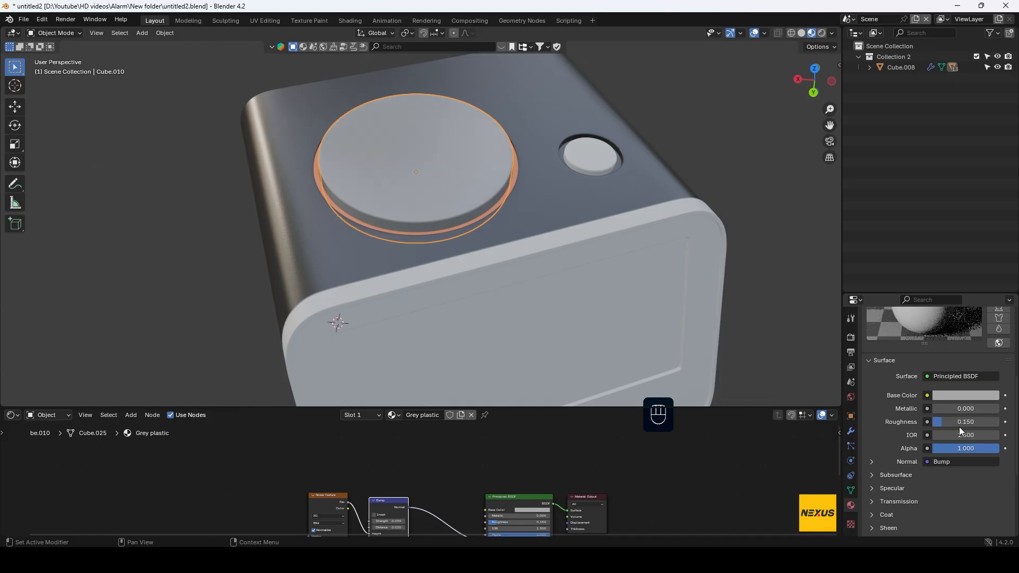
- Set the Metallic value of Grey plastic to 0.2
{"action": "double_click", "coordinate": [964, 409]}
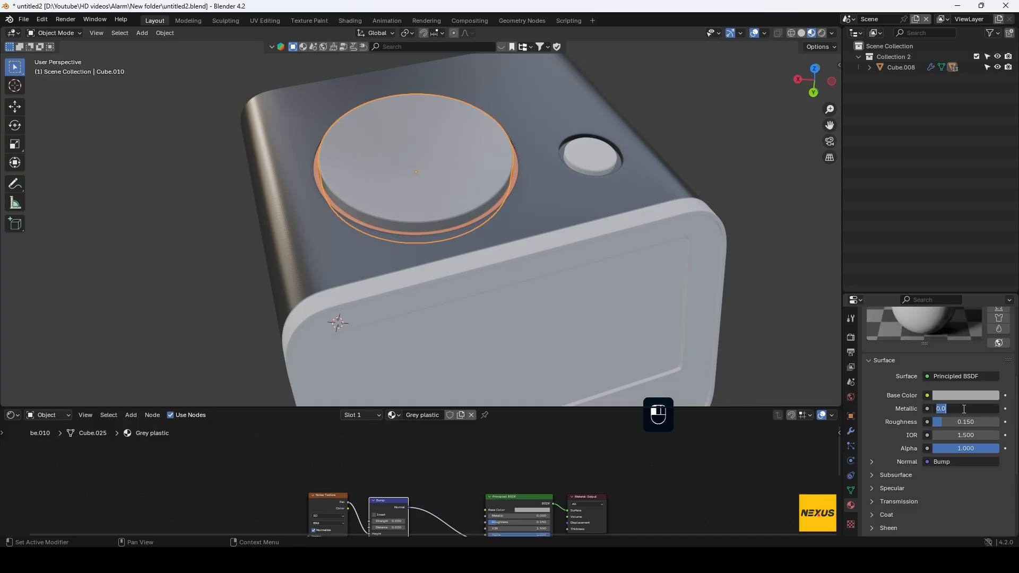
{"action": "key", "text": "BackSpace"}
{"action": "type", "text": ".2"}
{"action": "key", "text": "Return"}
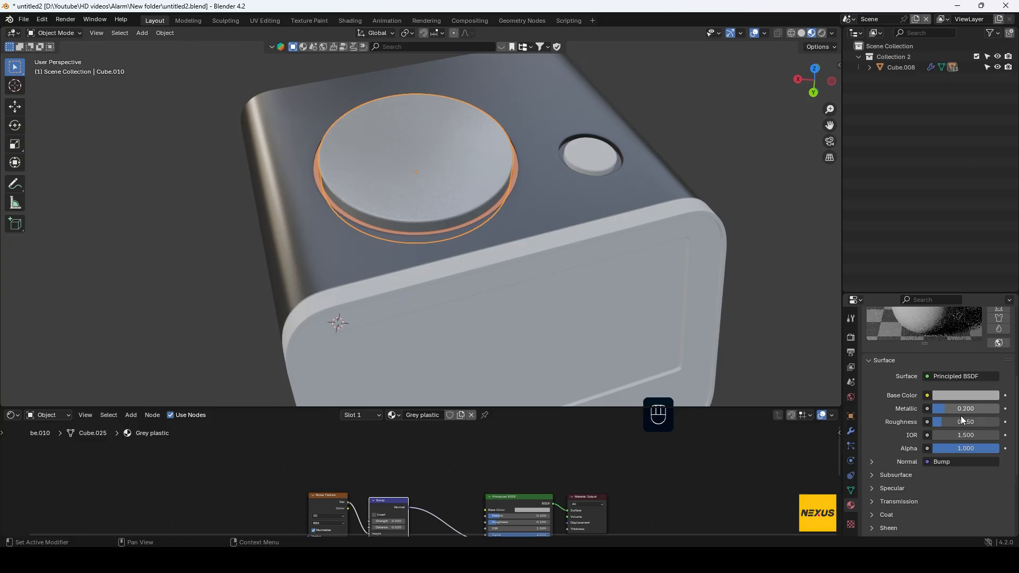
- Raise the Grey plastic Base Color to a light grey with a Value of 0.665 and set Metallic to 0.4
{"action": "middle_click_drag", "start_coordinate": [593, 249], "coordinate": [595, 225]}
{"action": "left_click", "coordinate": [964, 396]}
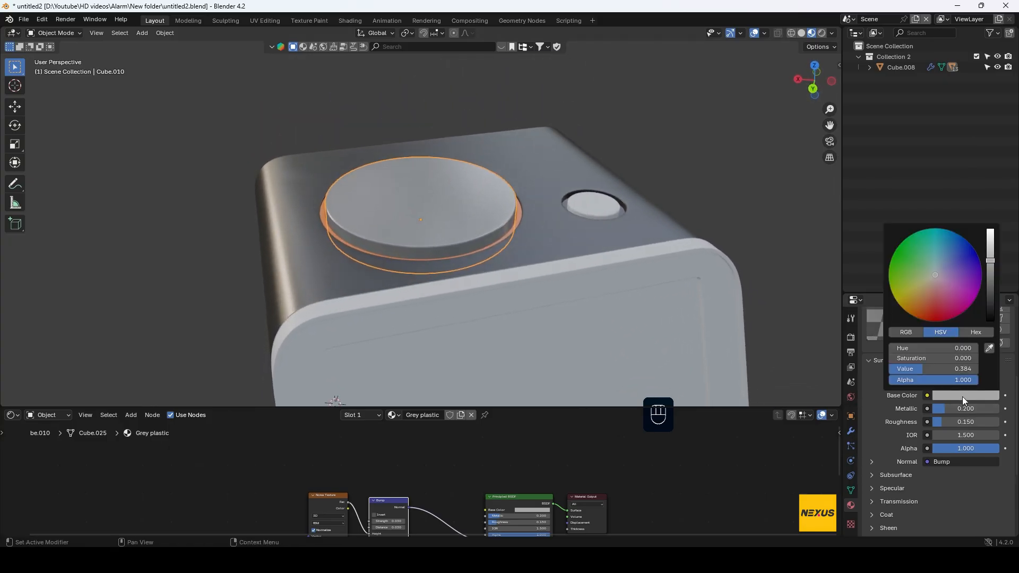
{"action": "left_click_drag", "start_coordinate": [992, 255], "coordinate": [995, 244]}
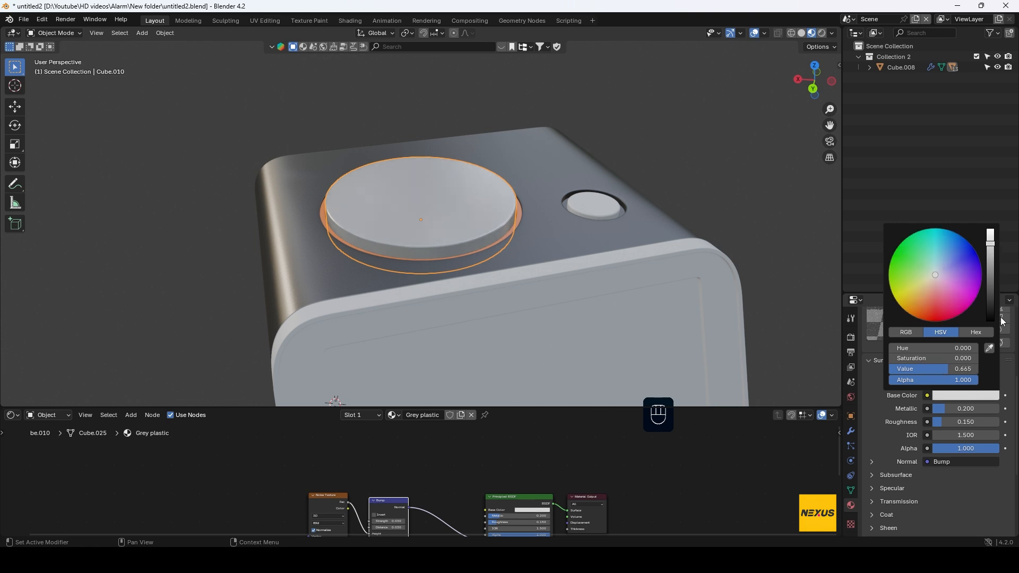
{"action": "left_click", "coordinate": [961, 407]}
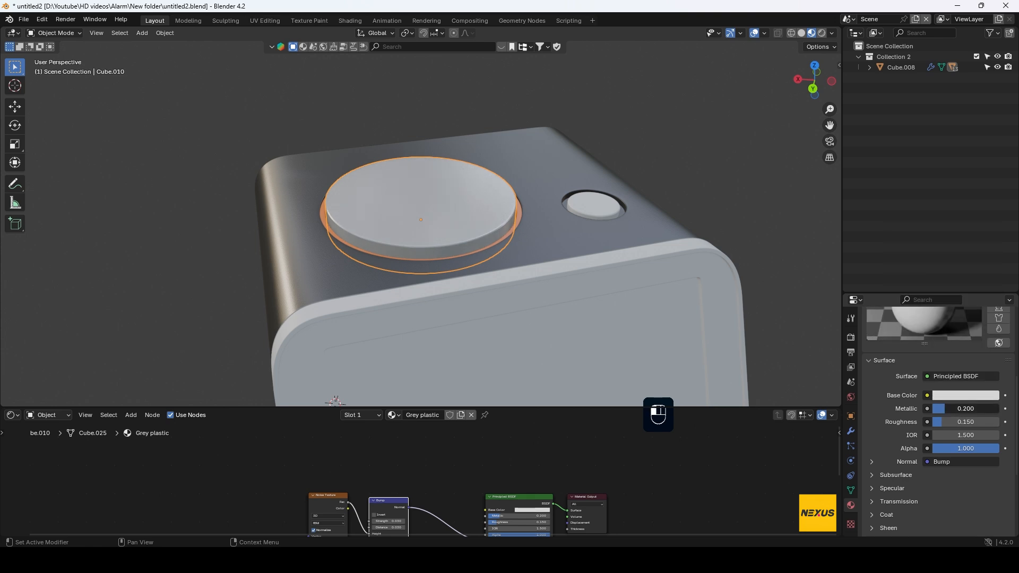
{"action": "type", "text": ".4"}
{"action": "key", "text": "Return"}
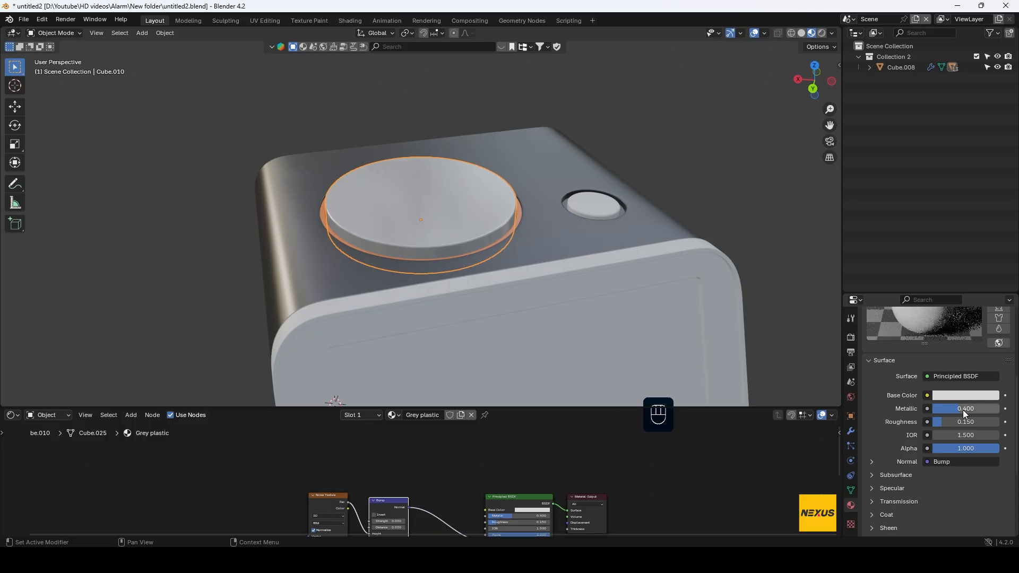
- Assign the Grey plastic material to the small round button on the clock's top
{"action": "left_click", "coordinate": [597, 207]}
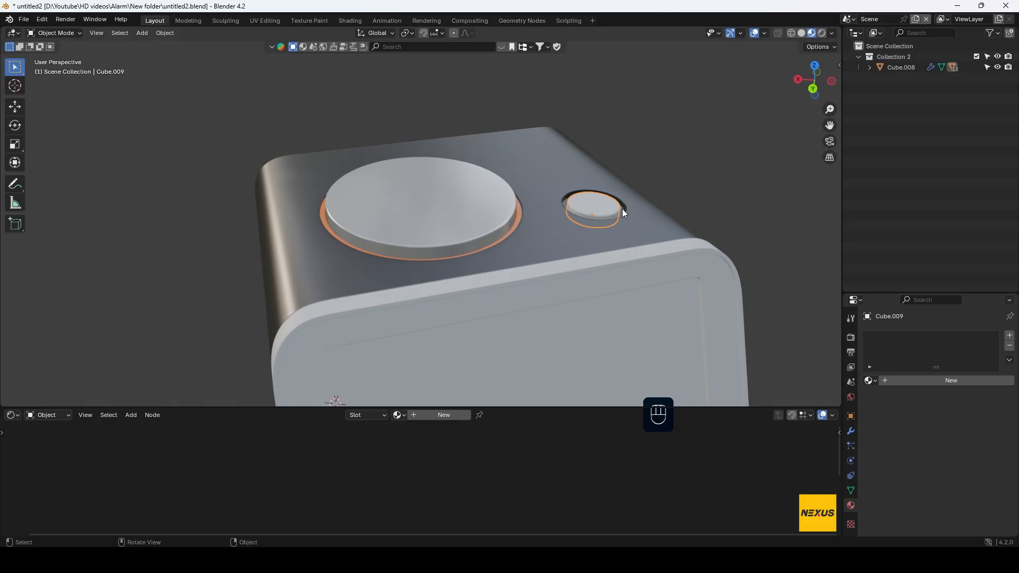
{"action": "left_click", "coordinate": [871, 381]}
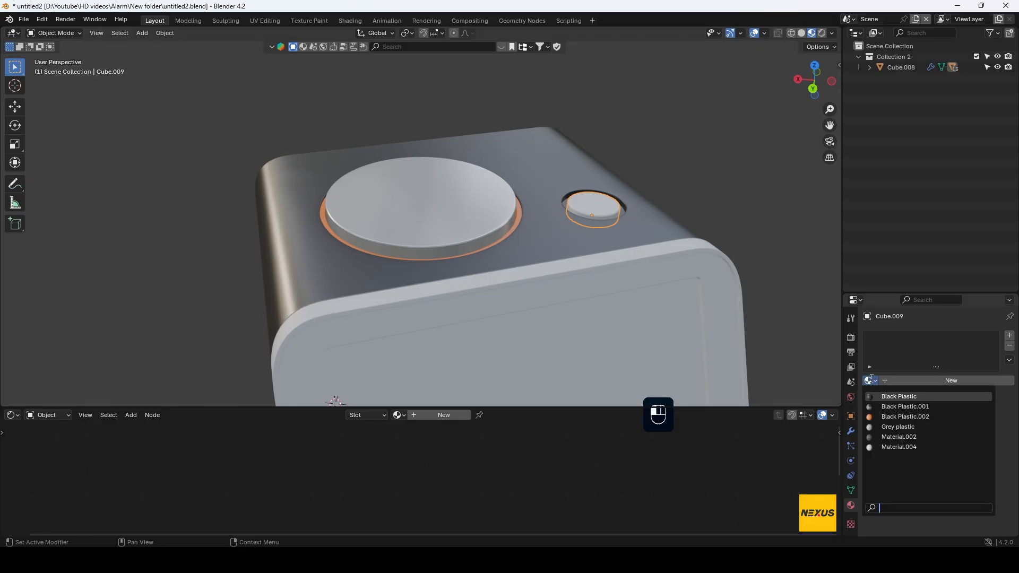
{"action": "left_click", "coordinate": [908, 427]}
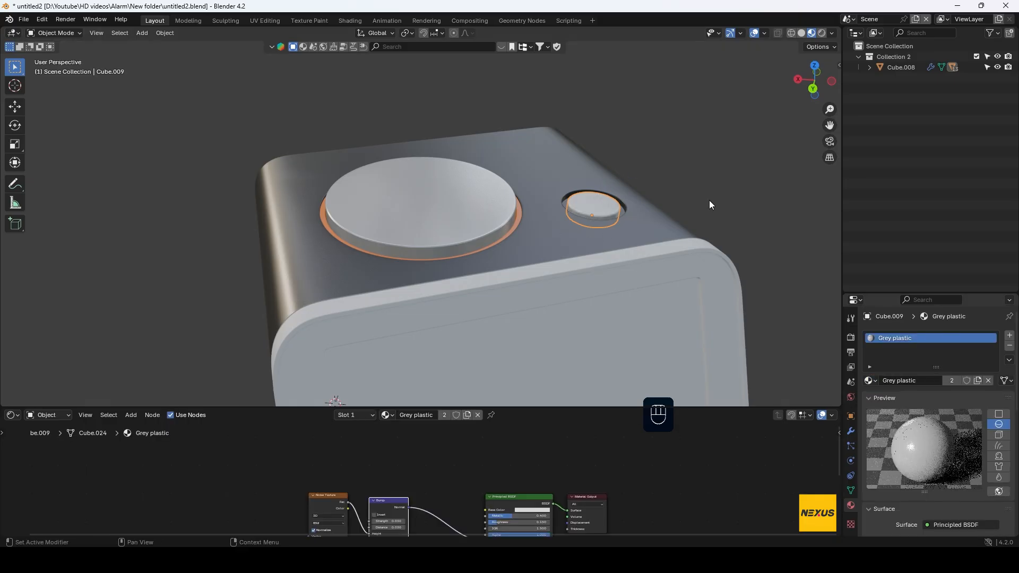
{"action": "scroll", "coordinate": [709, 205], "scroll_direction": "down", "scroll_amount": 4}
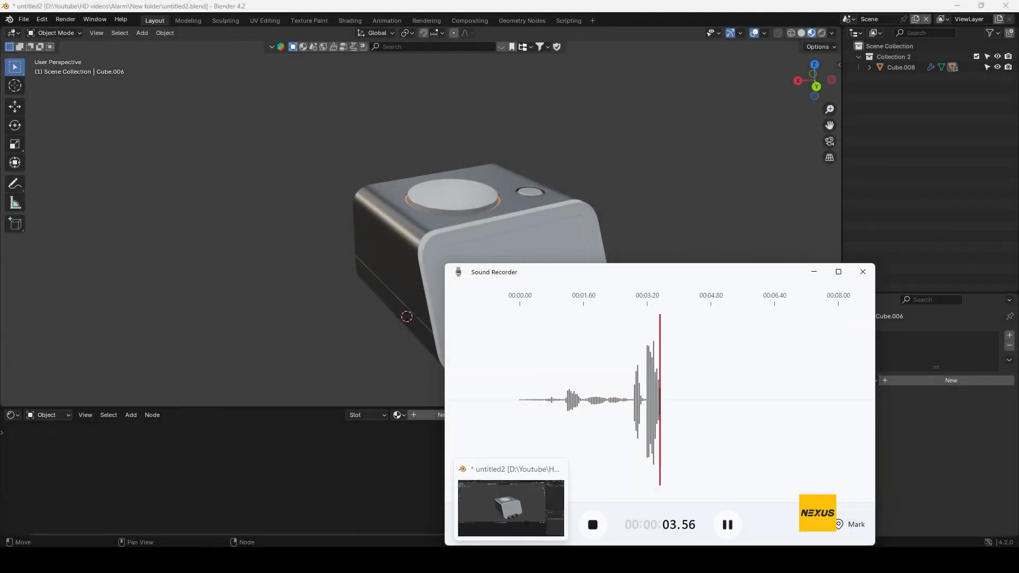
- Select the inserts inside the two slots of the lower front block and assign Grey plastic to them
{"action": "left_click", "coordinate": [511, 561]}
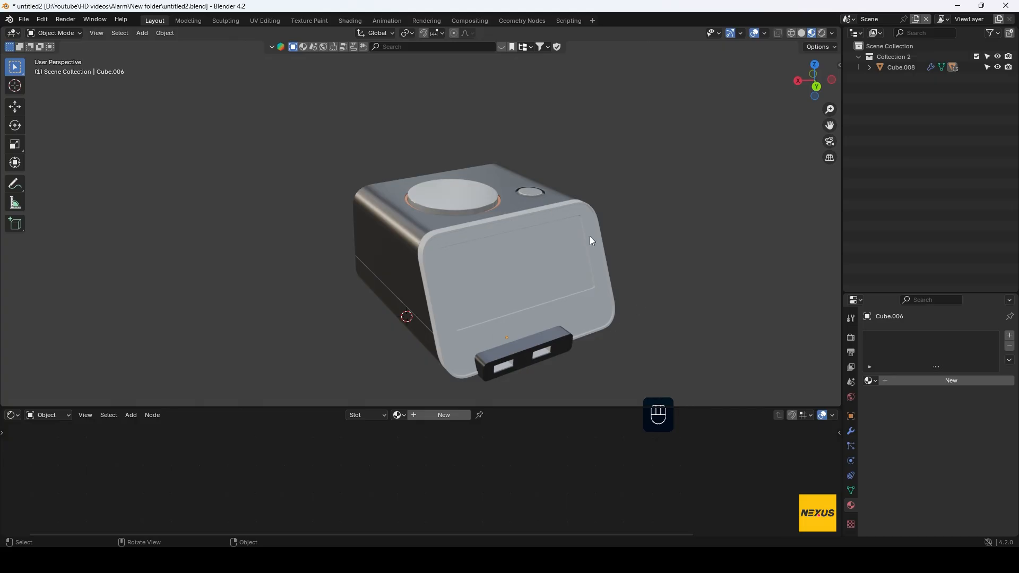
{"action": "left_click", "coordinate": [537, 353]}
{"action": "left_click", "coordinate": [537, 352]}
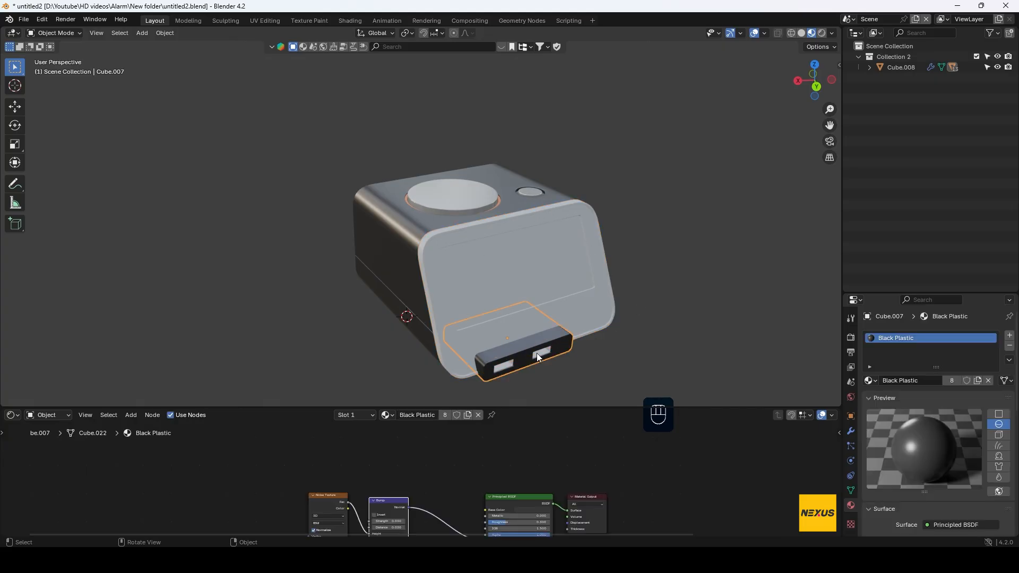
{"action": "left_click", "coordinate": [536, 352]}
{"action": "left_click", "coordinate": [536, 352]}
{"action": "left_click", "coordinate": [537, 353]}
{"action": "left_click", "coordinate": [537, 352]}
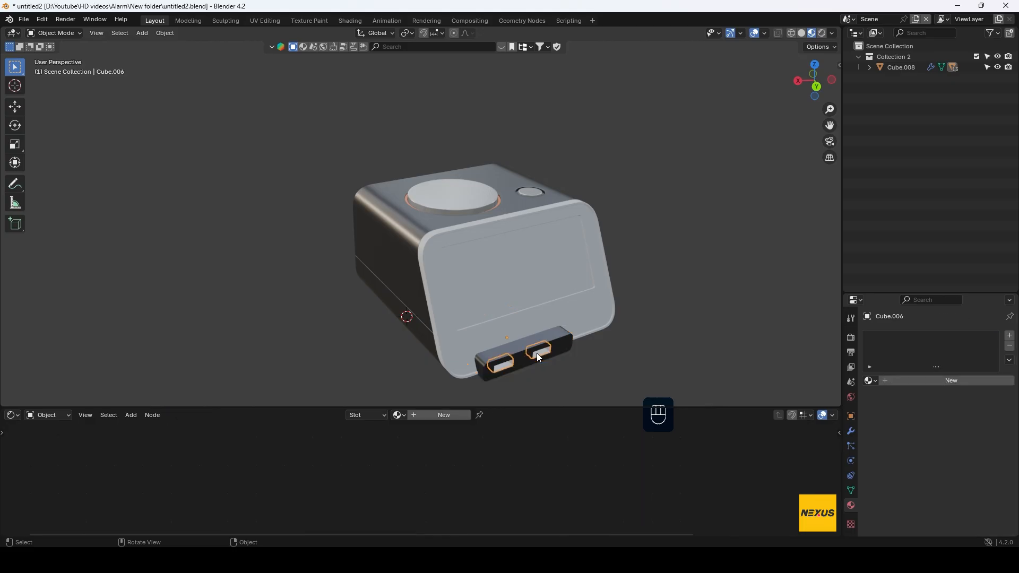
{"action": "left_click", "coordinate": [869, 381]}
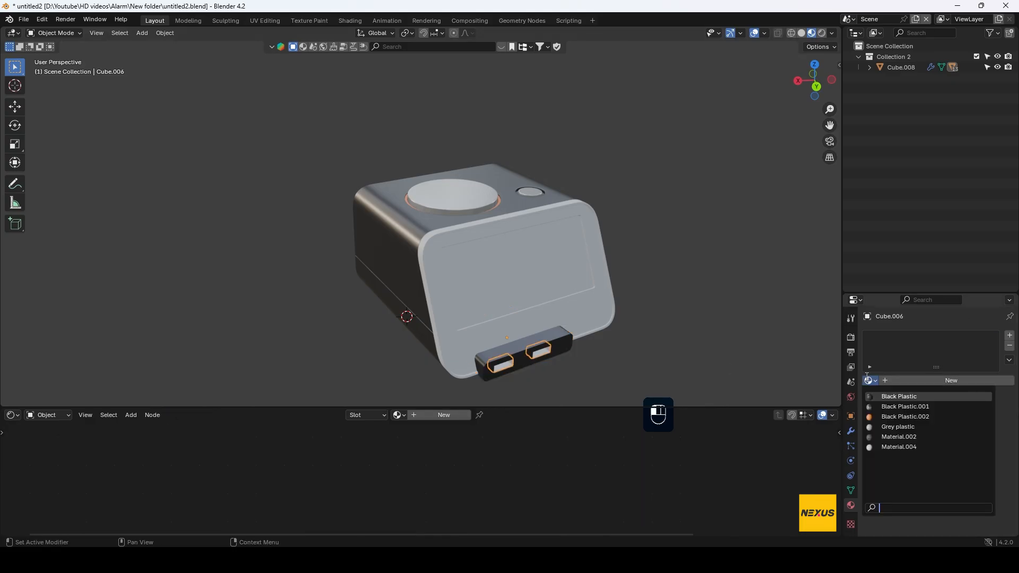
{"action": "left_click", "coordinate": [926, 426]}
- Isolate the clock's front panel in Local View and open its mesh in Edit Mode
{"action": "mouse_move", "coordinate": [636, 315]}
{"action": "middle_mouse_down"}
{"action": "mouse_move", "coordinate": [648, 307]}
{"action": "mouse_move", "coordinate": [633, 310]}
{"action": "middle_mouse_up"}
{"action": "left_click", "coordinate": [614, 308]}
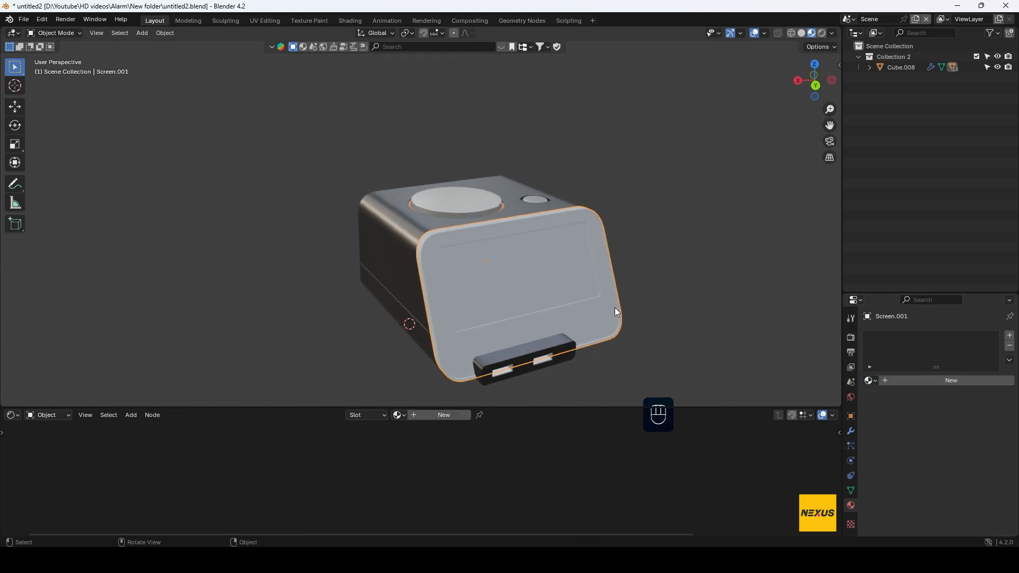
{"action": "key", "text": "KP_Divide"}
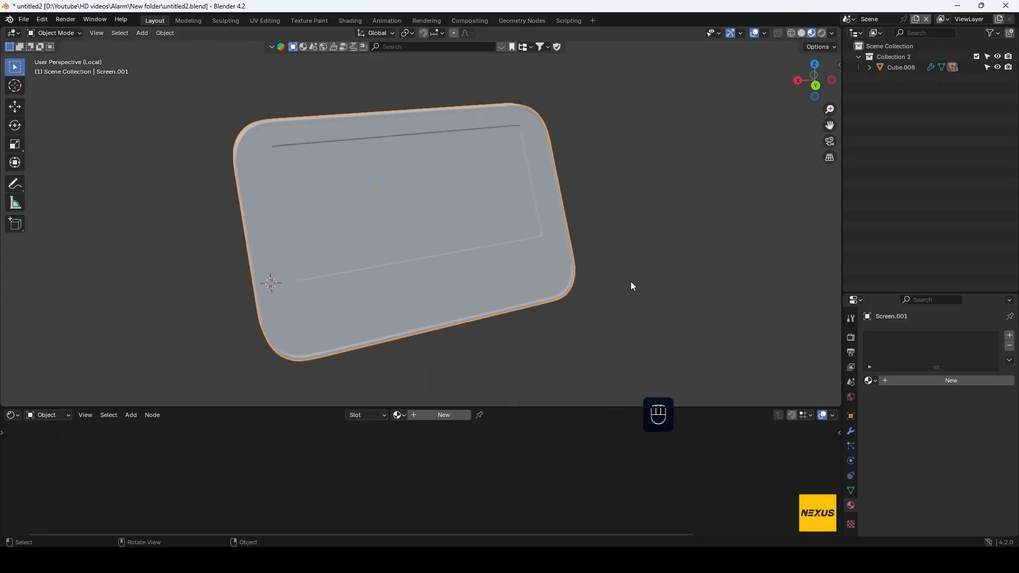
{"action": "key", "text": "Tab"}
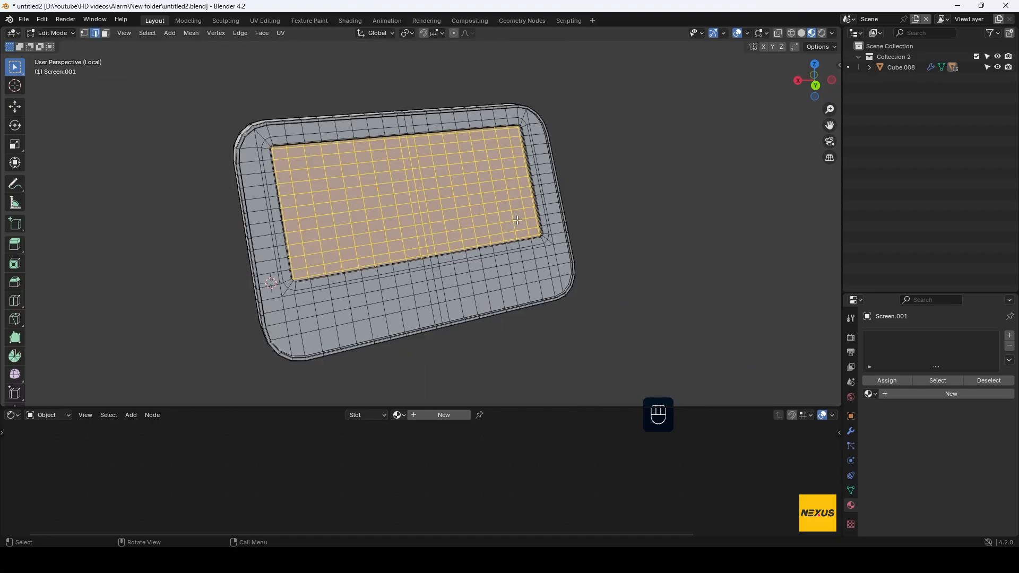
{"action": "middle_click_drag", "start_coordinate": [557, 212], "coordinate": [678, 200], "text": "shift"}
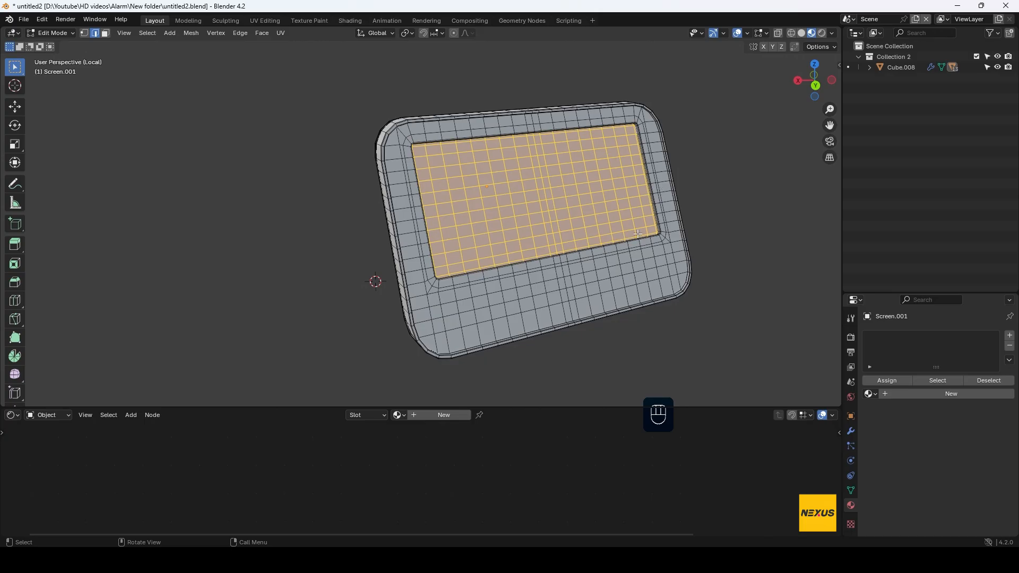
{"action": "scroll", "coordinate": [719, 179], "scroll_direction": "up", "scroll_amount": 3}
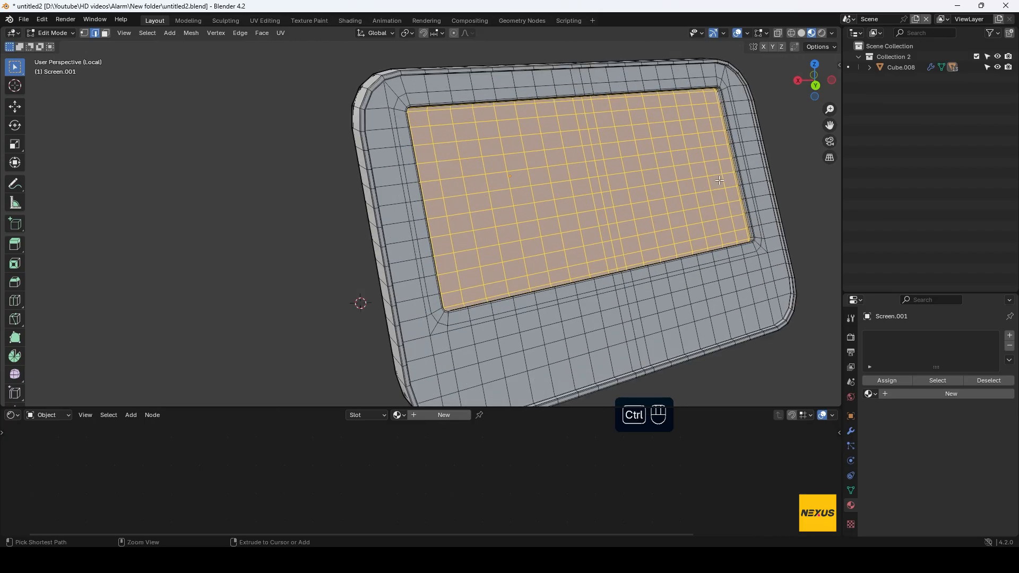
- Expand the face selection on the front panel's recessed screen and separate it into its own object
{"action": "key", "text": "ctrl+KP_Add"}
{"action": "key", "text": "ctrl+KP_Add"}
{"action": "key", "text": "ctrl+KP_Add"}
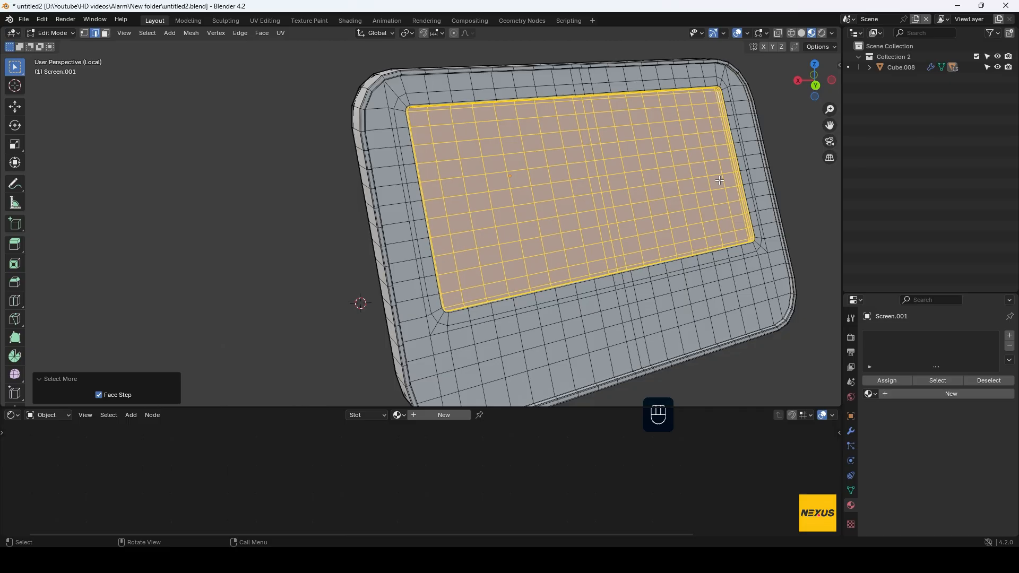
{"action": "mouse_move", "coordinate": [572, 150]}
{"action": "middle_mouse_down"}
{"action": "mouse_move", "coordinate": [456, 133]}
{"action": "mouse_move", "coordinate": [561, 142]}
{"action": "middle_mouse_up"}
{"action": "key", "text": "p"}
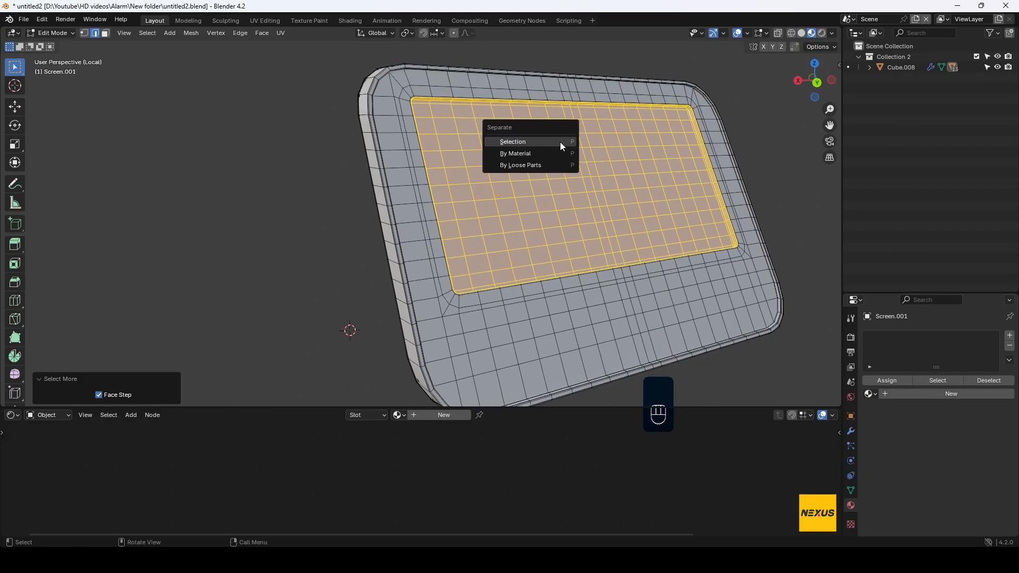
{"action": "left_click", "coordinate": [560, 142]}
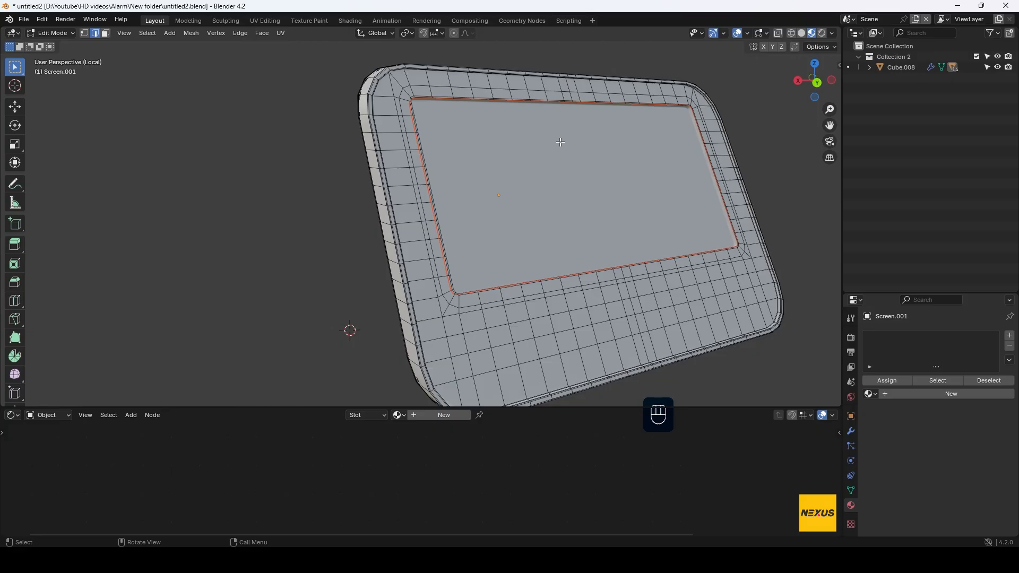
{"action": "key", "text": "Tab"}
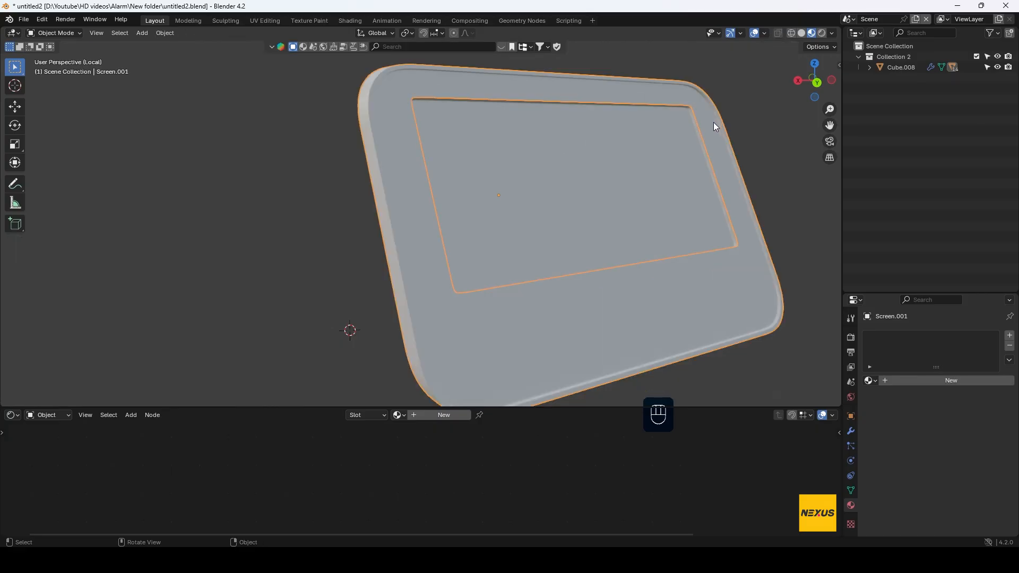
- Reopen the remaining front panel's mesh in Edit Mode and turn off its Subdivision modifier's viewport display
{"action": "key", "text": "Tab"}
{"action": "middle_click_drag", "start_coordinate": [734, 183], "coordinate": [622, 143], "text": "shift"}
{"action": "scroll", "coordinate": [631, 212], "scroll_direction": "up", "scroll_amount": 3}
{"action": "middle_click_drag", "start_coordinate": [690, 264], "coordinate": [465, 228], "text": "shift"}
{"action": "scroll", "coordinate": [661, 229], "scroll_direction": "up", "scroll_amount": 3}
{"action": "scroll", "coordinate": [675, 220], "scroll_direction": "up", "scroll_amount": 1}
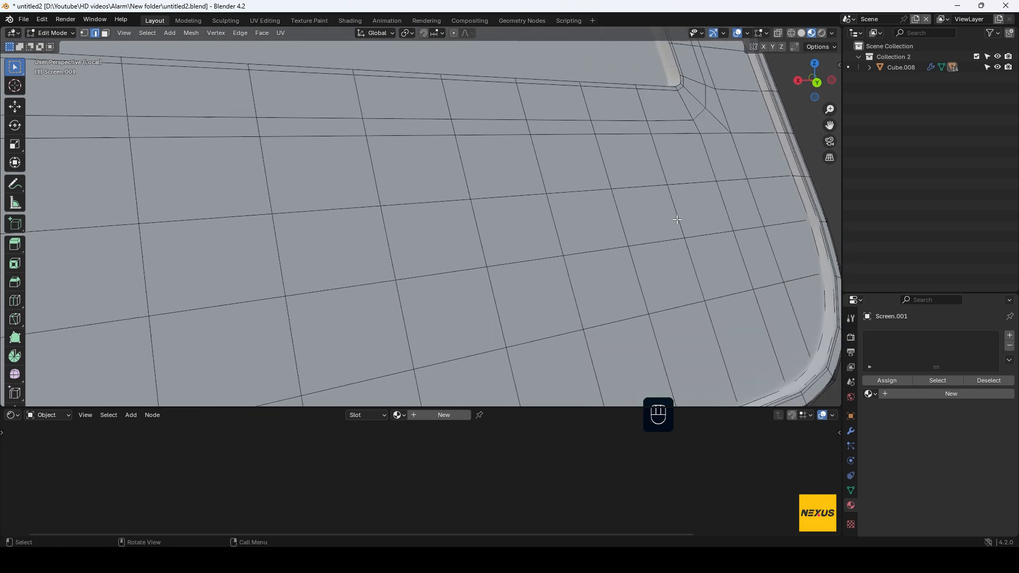
{"action": "scroll", "coordinate": [675, 220], "scroll_direction": "down", "scroll_amount": 3}
{"action": "scroll", "coordinate": [673, 172], "scroll_direction": "up", "scroll_amount": 4}
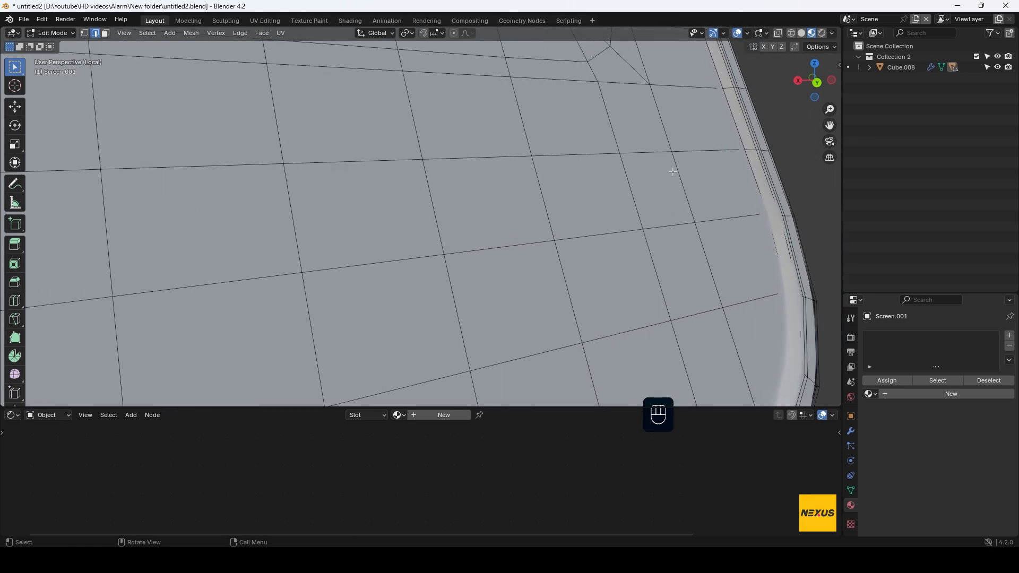
{"action": "scroll", "coordinate": [674, 172], "scroll_direction": "up", "scroll_amount": 1}
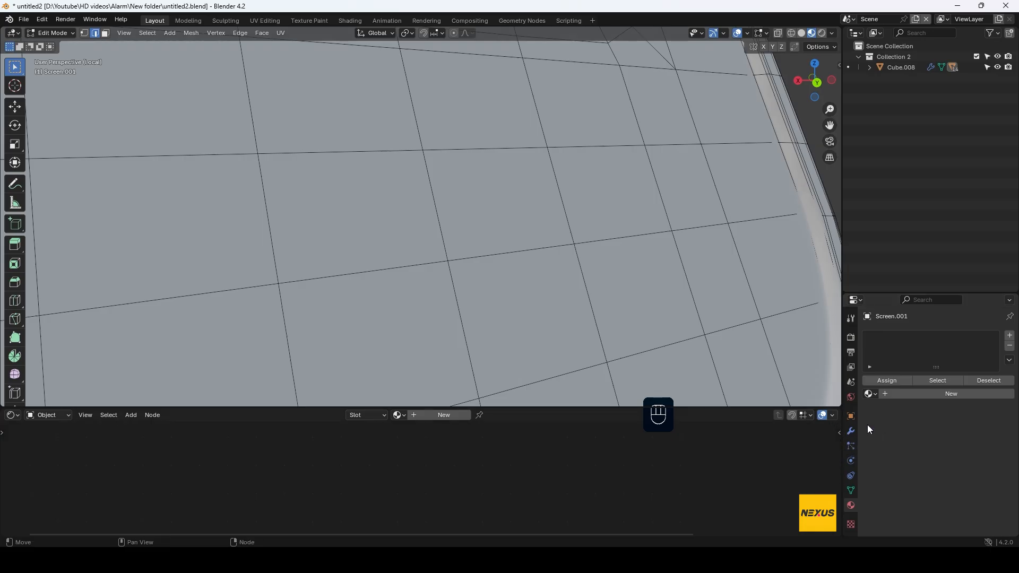
{"action": "left_click_drag", "start_coordinate": [903, 293], "coordinate": [882, 235]}
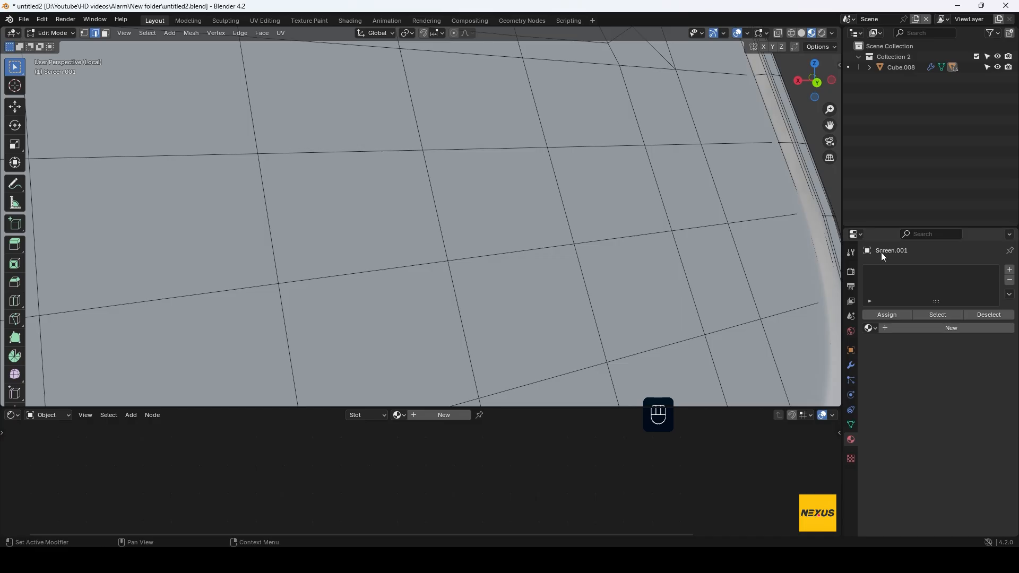
{"action": "left_click", "coordinate": [851, 369]}
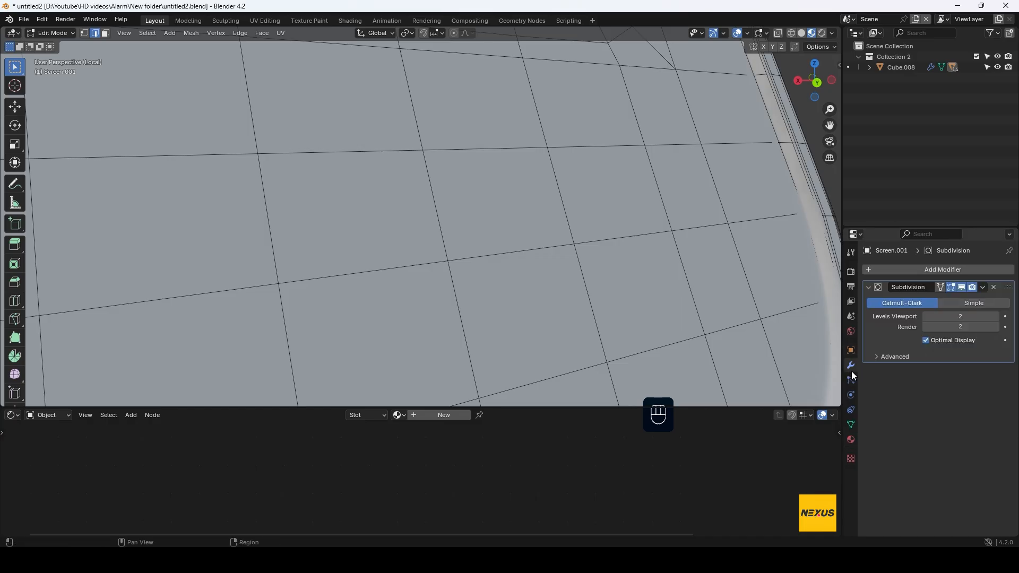
{"action": "left_click", "coordinate": [962, 288]}
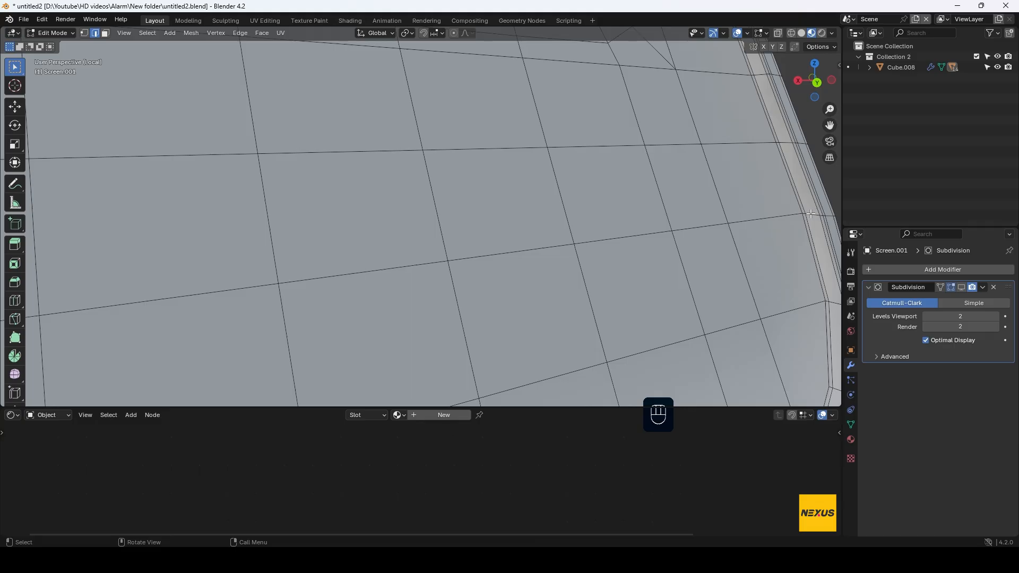
- Select the narrow face loop around the panel's front outer edge in face mode and hide it
{"action": "middle_click_drag", "start_coordinate": [811, 214], "coordinate": [795, 217], "text": "shift"}
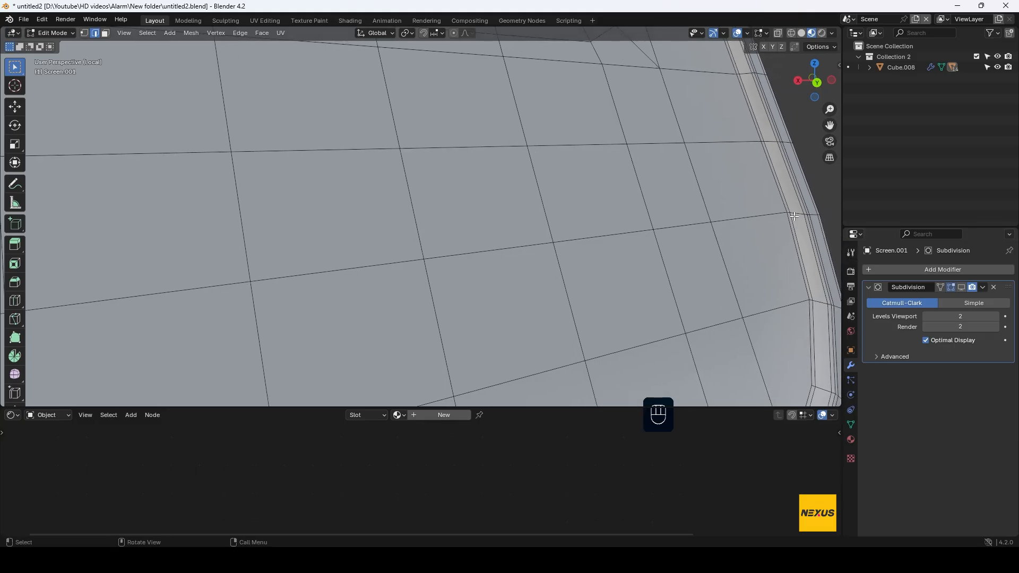
{"action": "key", "text": "3"}
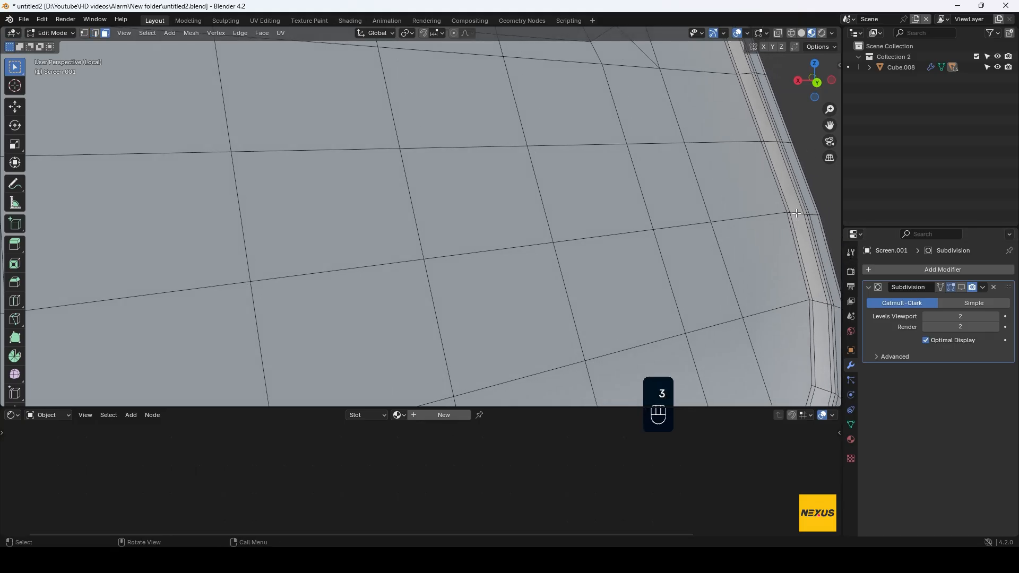
{"action": "left_click", "coordinate": [797, 214], "text": "alt"}
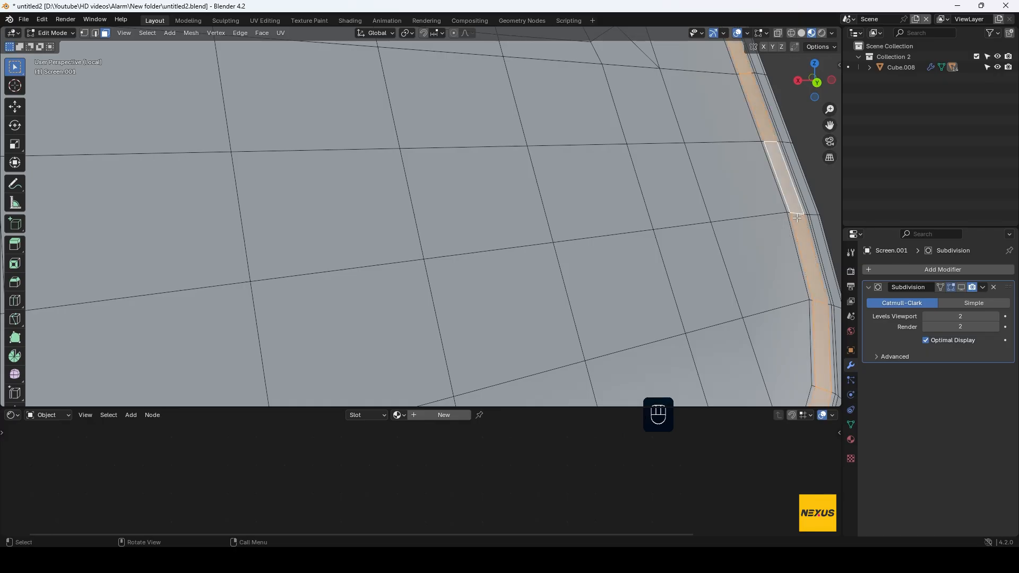
{"action": "key", "text": "h"}
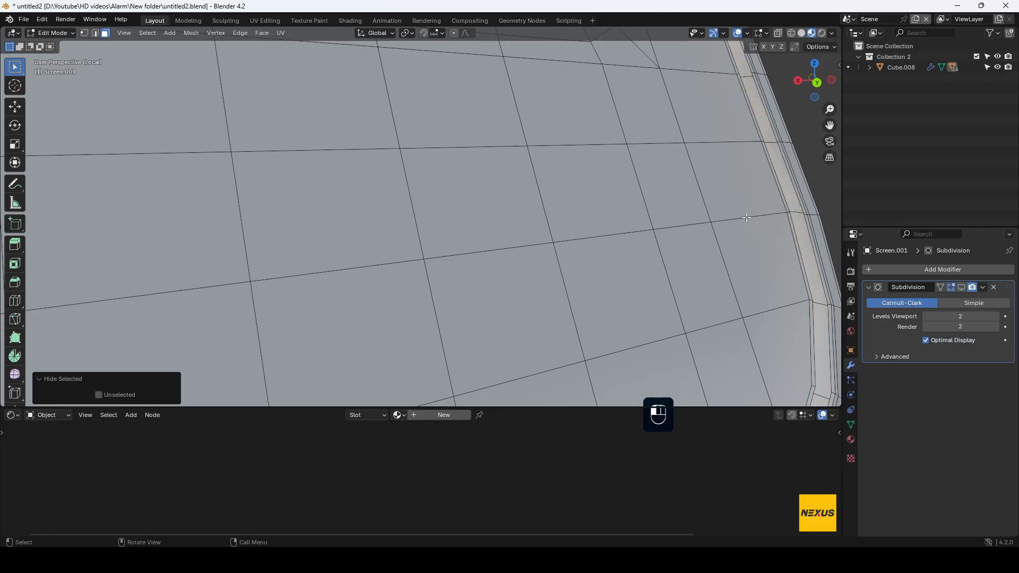
- Separate the linked faces of the flat front bezel into their own object, then reveal the hidden edge loop and return to Object Mode
{"action": "left_click", "coordinate": [747, 218]}
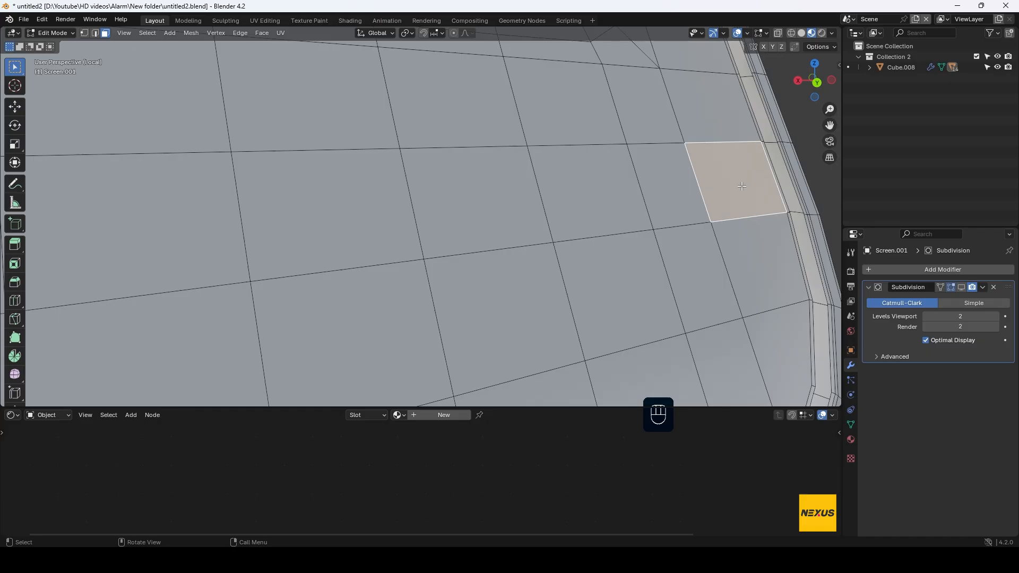
{"action": "key", "text": "ctrl+l"}
{"action": "scroll", "coordinate": [732, 231], "scroll_direction": "down", "scroll_amount": 5}
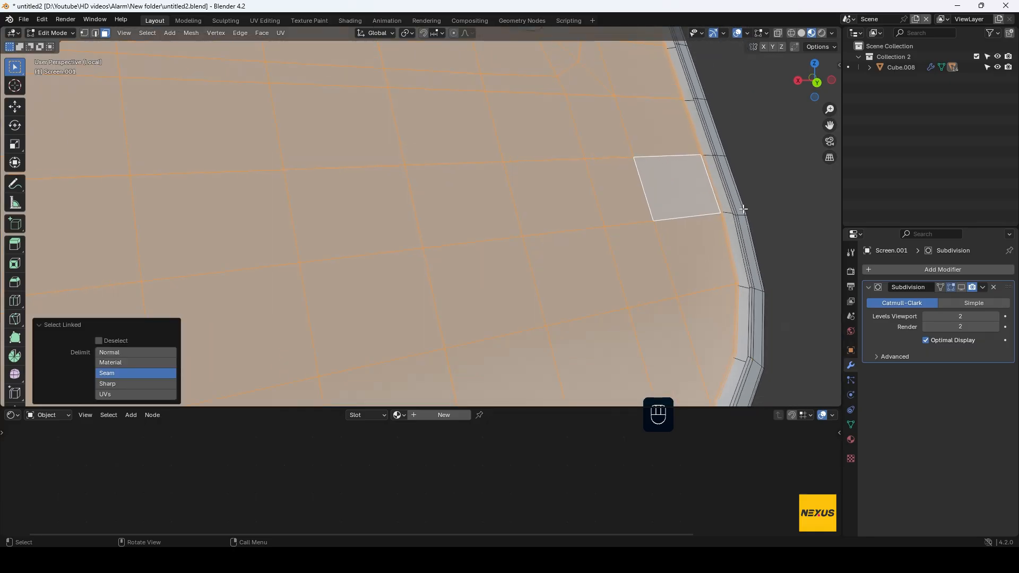
{"action": "scroll", "coordinate": [732, 232], "scroll_direction": "down", "scroll_amount": 2}
{"action": "middle_click_drag", "start_coordinate": [635, 250], "coordinate": [780, 257], "text": "shift"}
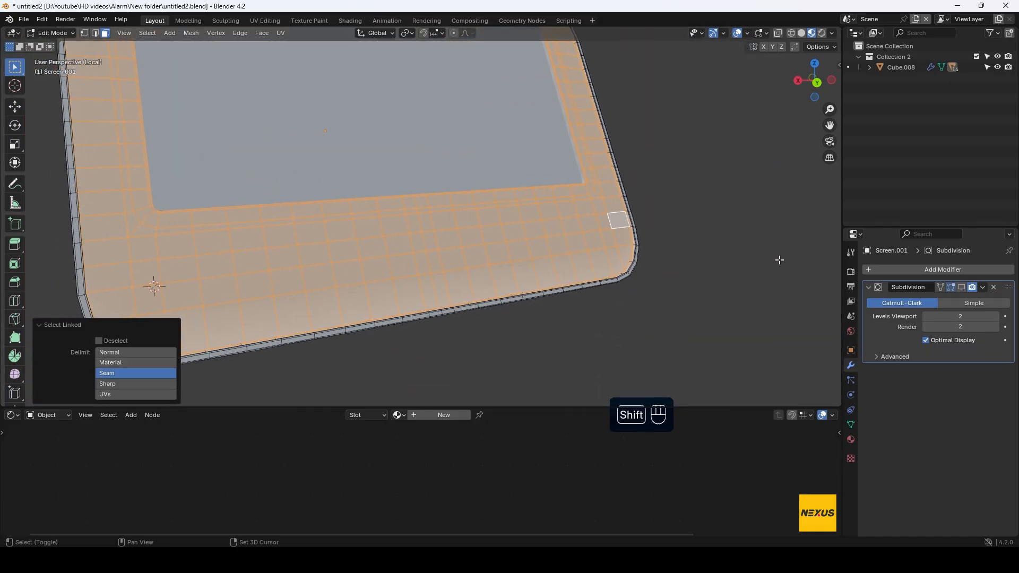
{"action": "scroll", "coordinate": [611, 234], "scroll_direction": "up", "scroll_amount": 3}
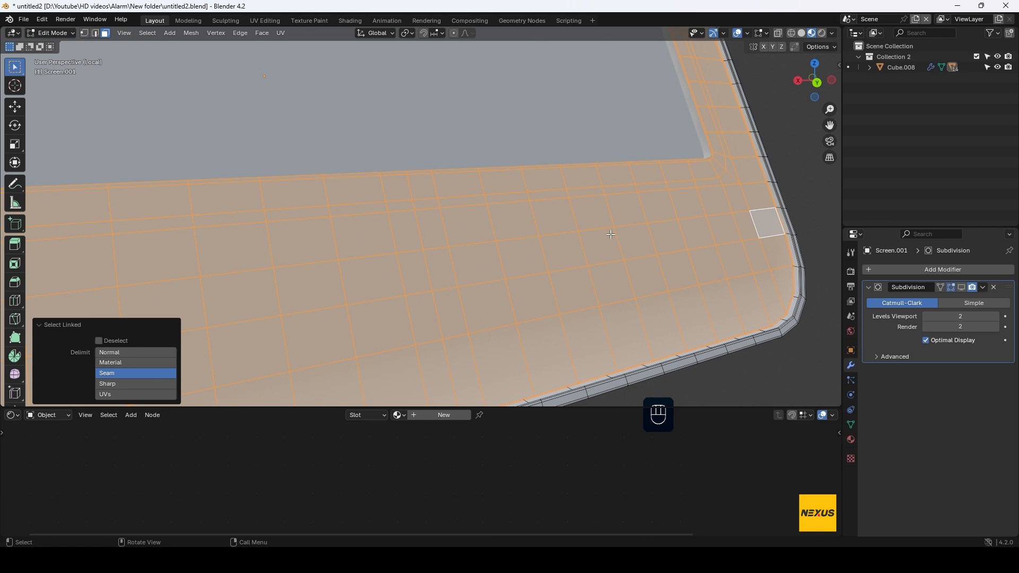
{"action": "key", "text": "p"}
{"action": "left_click", "coordinate": [611, 234]}
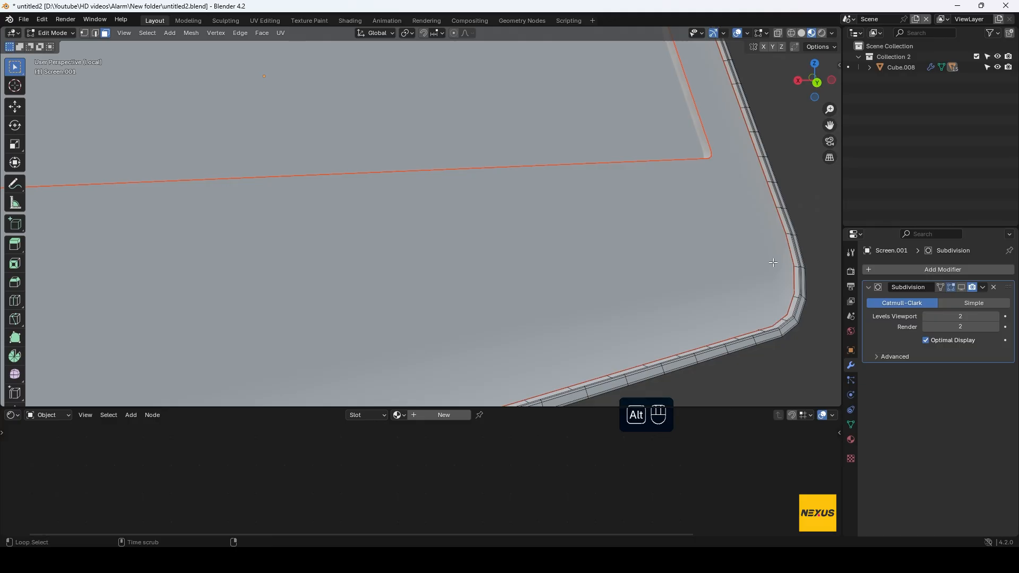
{"action": "key", "text": "alt+h"}
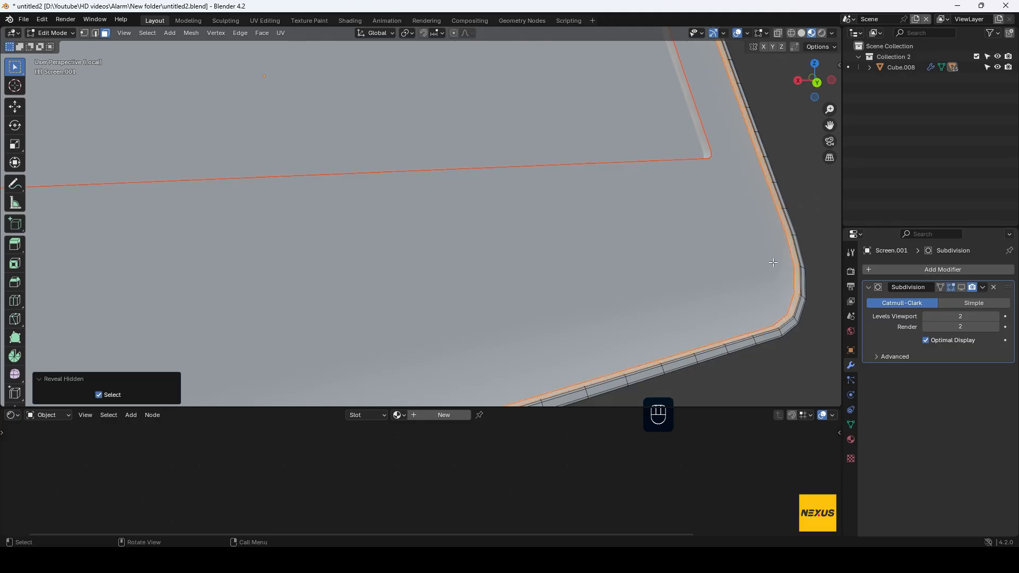
{"action": "key", "text": "Tab"}
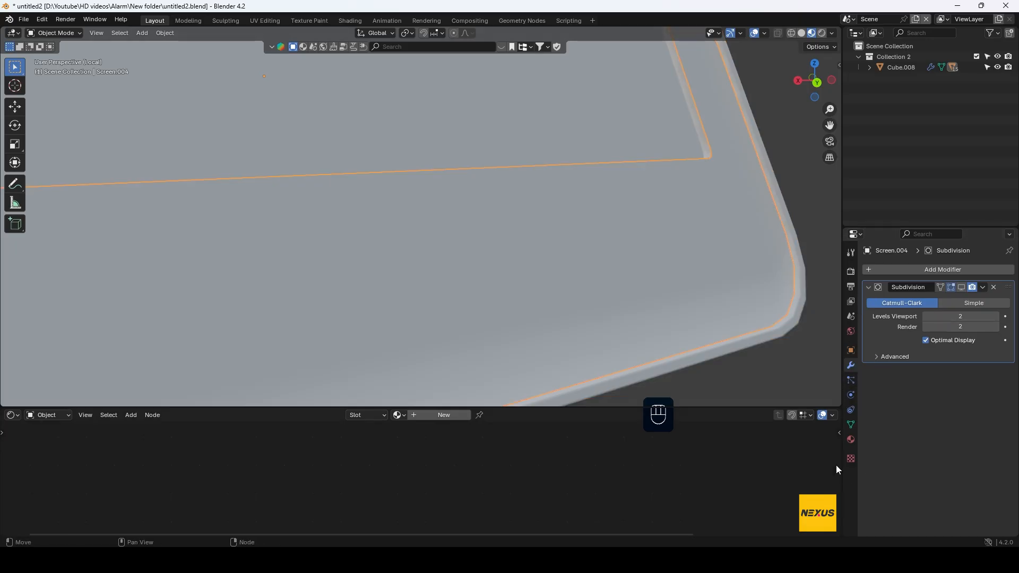
- Assign the Black Plastic material to the separated front bezel and make it a single-user copy
{"action": "left_click", "coordinate": [851, 440]}
{"action": "left_click", "coordinate": [871, 315]}
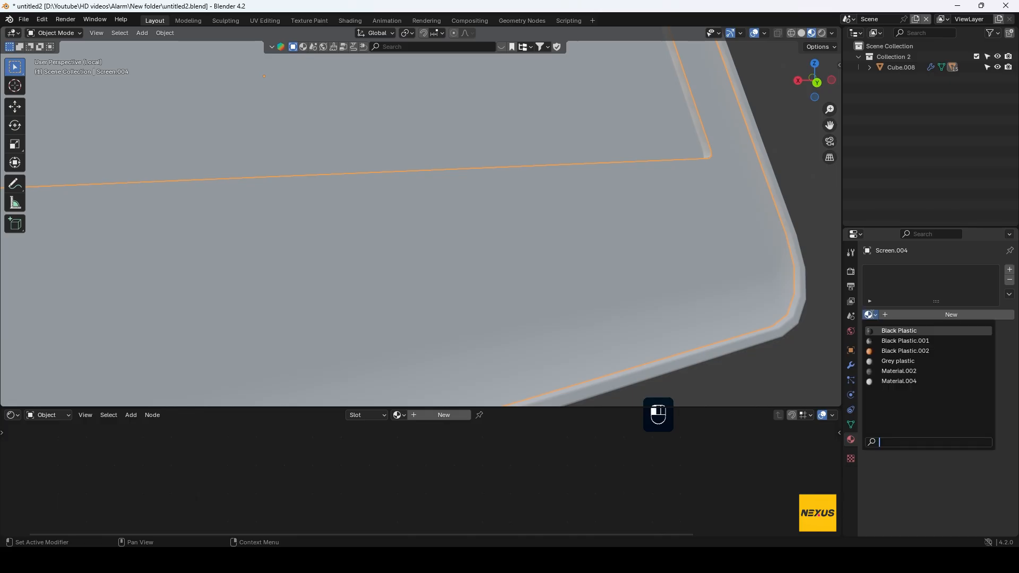
{"action": "left_click", "coordinate": [885, 331]}
{"action": "scroll", "coordinate": [947, 416], "scroll_direction": "down", "scroll_amount": 3}
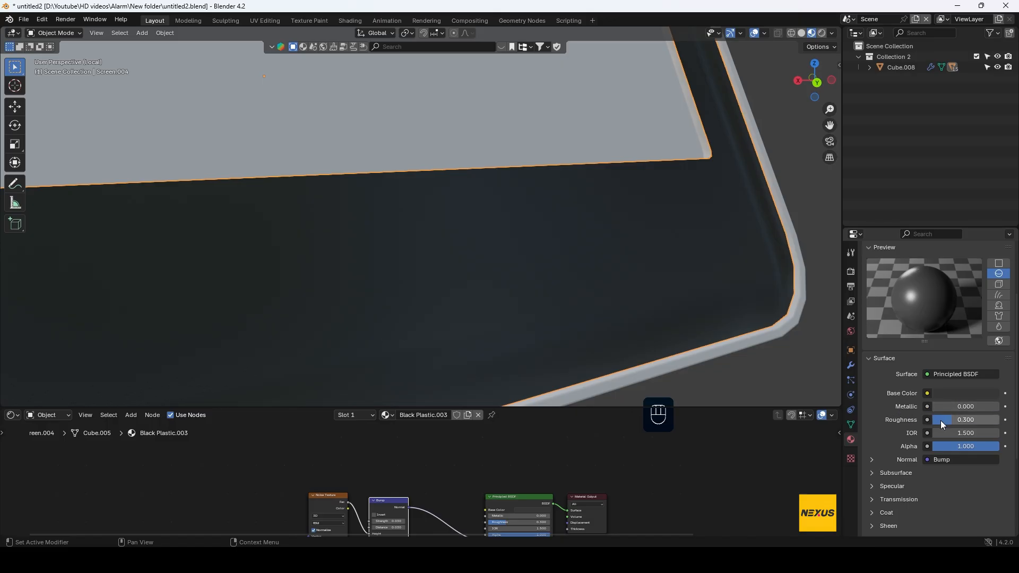
- Set the bezel material's Roughness to 0.15 and darken its Base Color slightly
{"action": "left_click", "coordinate": [948, 421]}
{"action": "key", "text": "BackSpace"}
{"action": "type", "text": "0.15"}
{"action": "key", "text": "Return"}
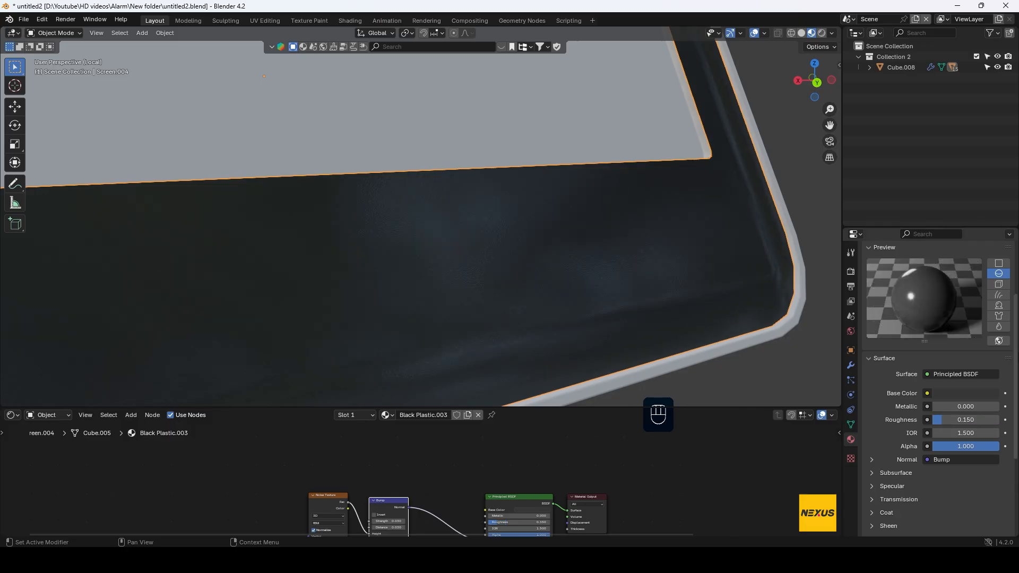
{"action": "left_click", "coordinate": [962, 394]}
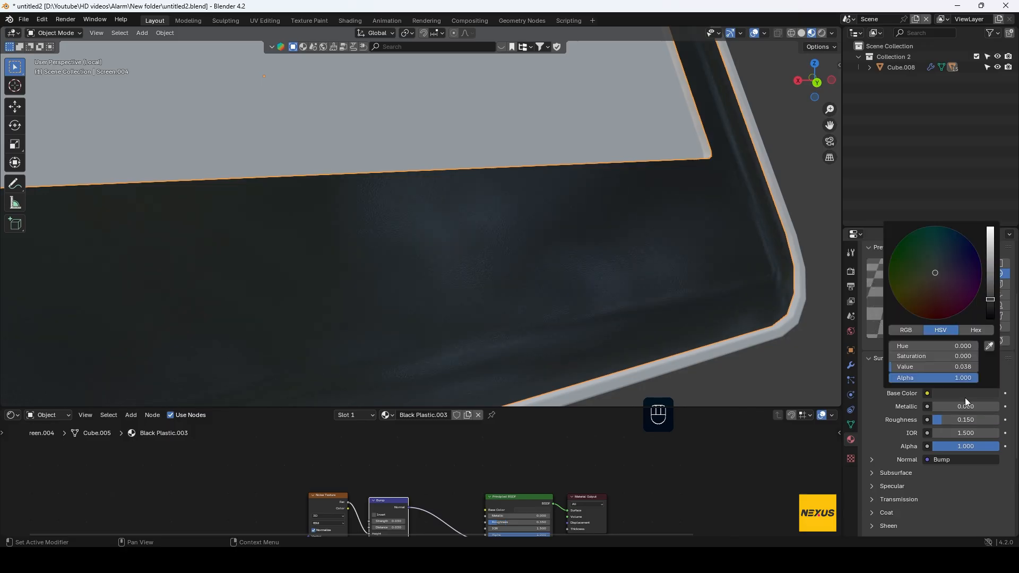
{"action": "left_click", "coordinate": [991, 305]}
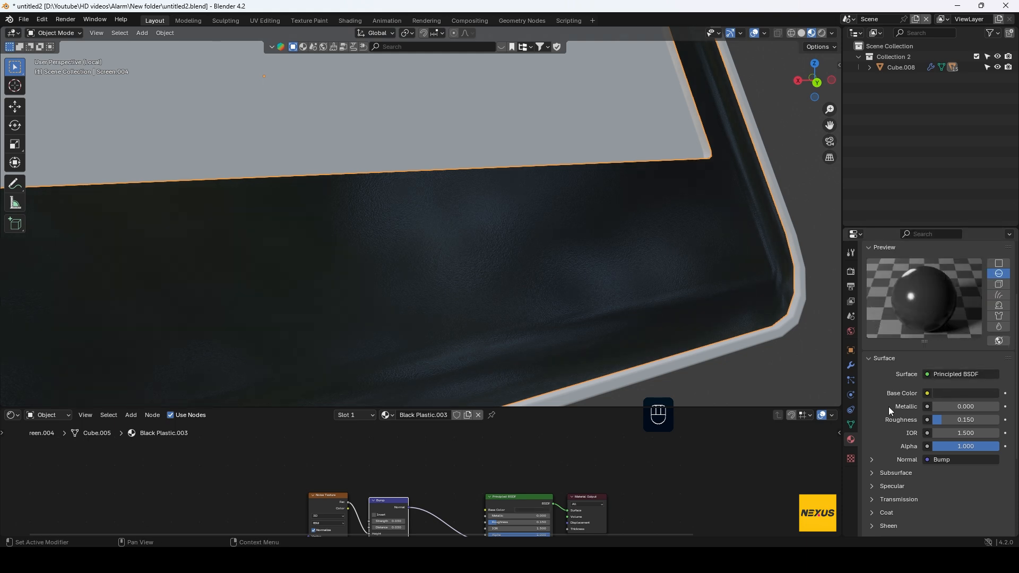
- Turn the Subdivision modifier's viewport display back on for the front bezel
{"action": "left_click", "coordinate": [851, 366]}
{"action": "left_click", "coordinate": [962, 287]}
{"action": "scroll", "coordinate": [711, 285], "scroll_direction": "down", "scroll_amount": 6}
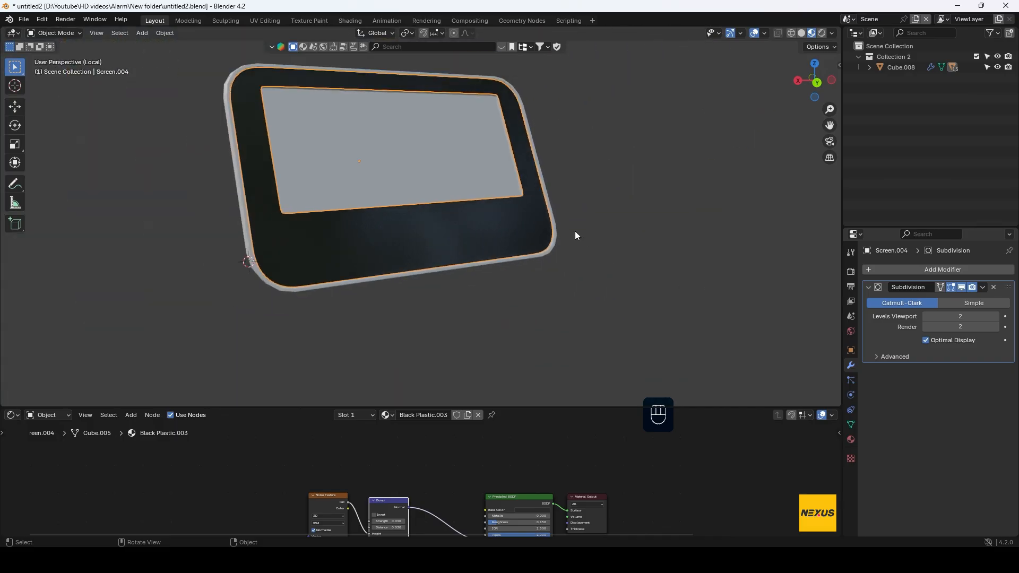
- Assign the Black Plastic material to the panel's outer rim and re-enable its Subdivision modifier in the viewport
{"action": "left_click", "coordinate": [555, 243]}
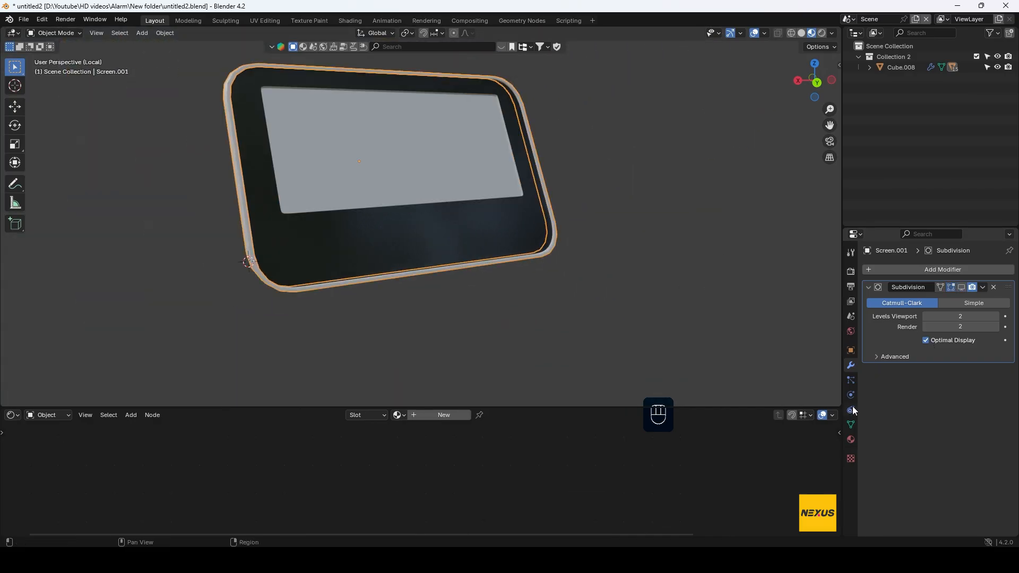
{"action": "left_click", "coordinate": [851, 440]}
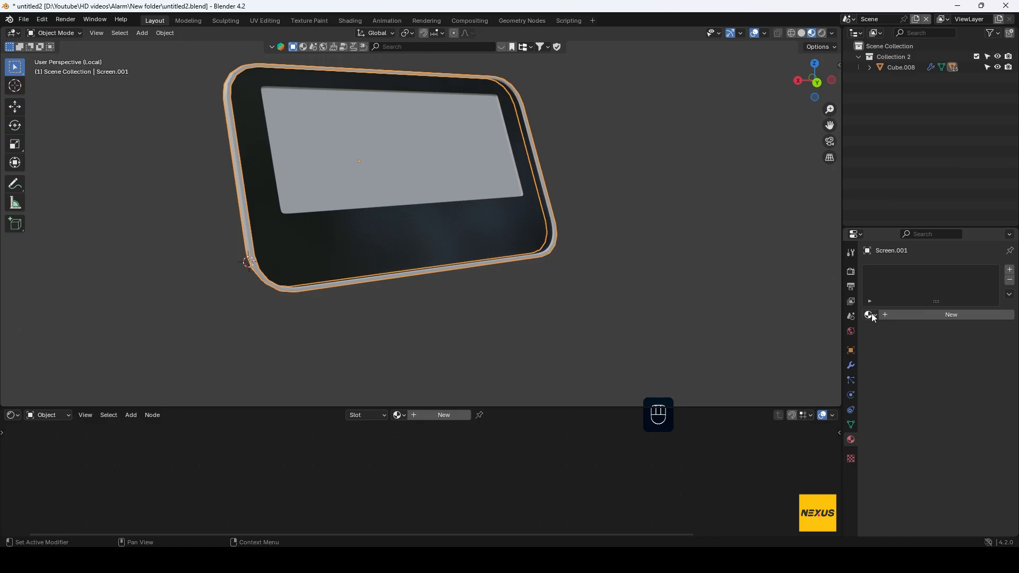
{"action": "left_click", "coordinate": [871, 315]}
{"action": "left_click", "coordinate": [897, 331]}
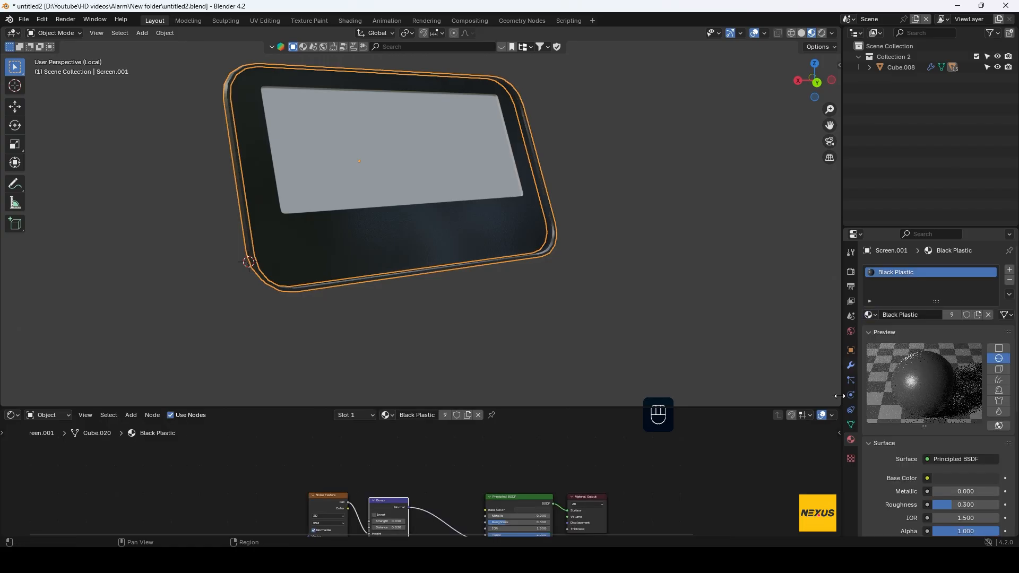
{"action": "left_click", "coordinate": [851, 366]}
{"action": "left_click", "coordinate": [961, 289]}
{"action": "middle_click_drag", "start_coordinate": [534, 186], "coordinate": [773, 222], "text": "shift"}
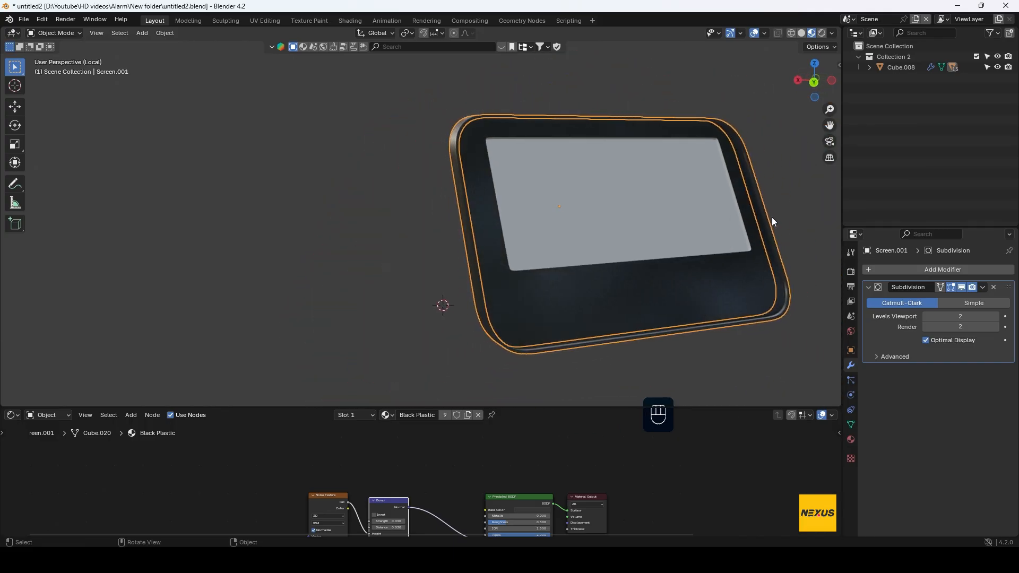
- Leave the panel's Local View, isolate the separated screen on its own, and open its mesh in Edit Mode
{"action": "left_click", "coordinate": [598, 193]}
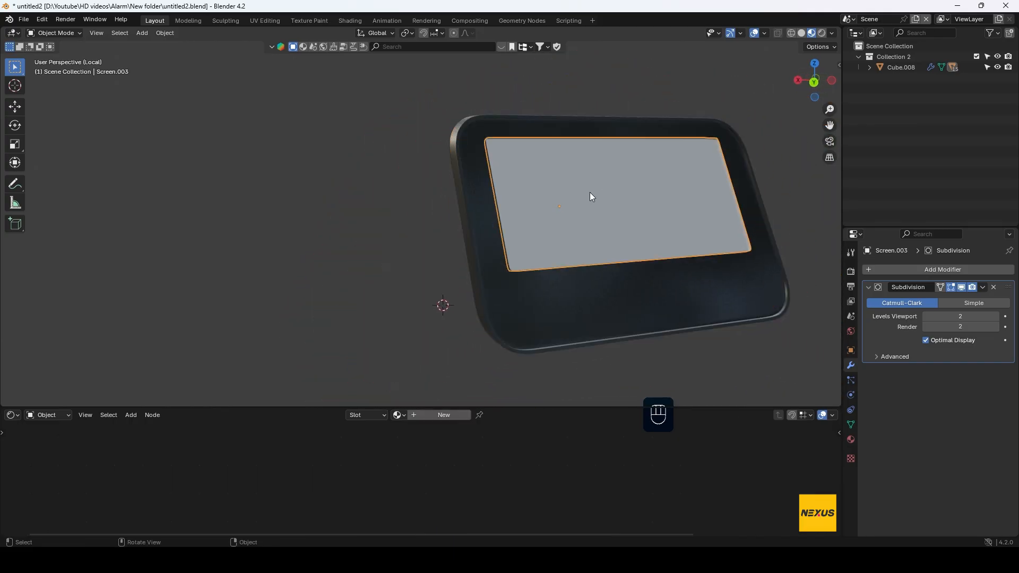
{"action": "key", "text": "KP_Divide"}
{"action": "key", "text": "KP_Divide"}
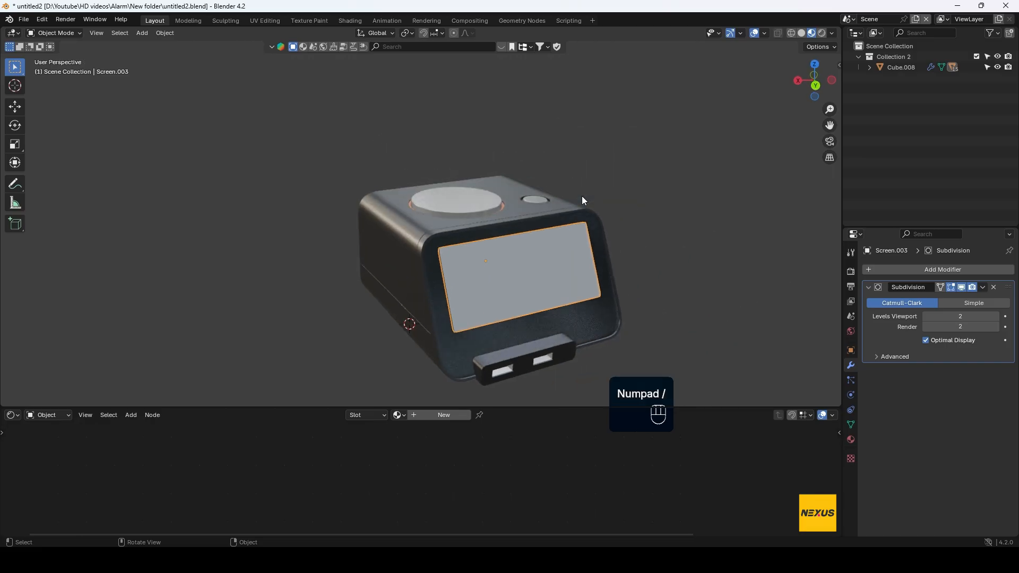
{"action": "scroll", "coordinate": [619, 271], "scroll_direction": "up", "scroll_amount": 5}
{"action": "middle_click_drag", "start_coordinate": [629, 257], "coordinate": [727, 249], "text": "shift"}
{"action": "key", "text": "Tab"}
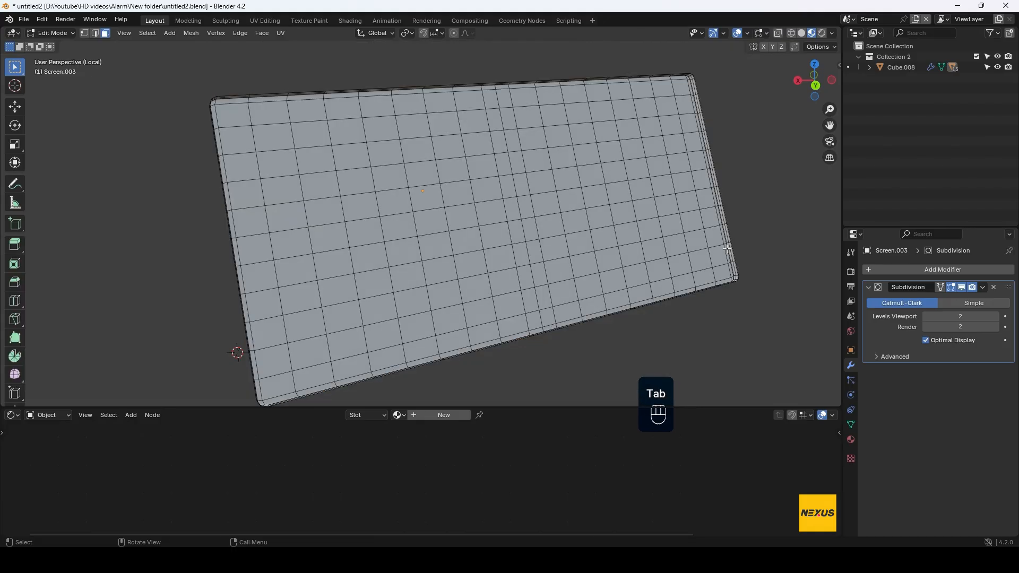
{"action": "middle_click_drag", "start_coordinate": [690, 89], "coordinate": [560, 142], "text": "shift"}
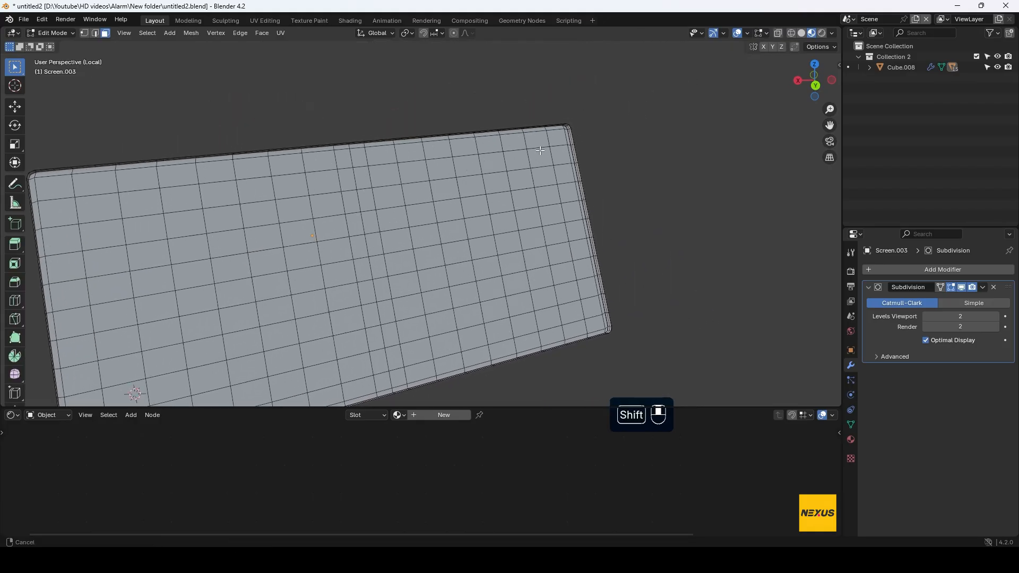
- Select the screen's outer rim edge loop, grow the selection twice, and separate the rim into its own object
{"action": "scroll", "coordinate": [560, 143], "scroll_direction": "up", "scroll_amount": 6}
{"action": "middle_click_drag", "start_coordinate": [547, 178], "coordinate": [377, 244], "text": "shift"}
{"action": "scroll", "coordinate": [520, 210], "scroll_direction": "up", "scroll_amount": 2}
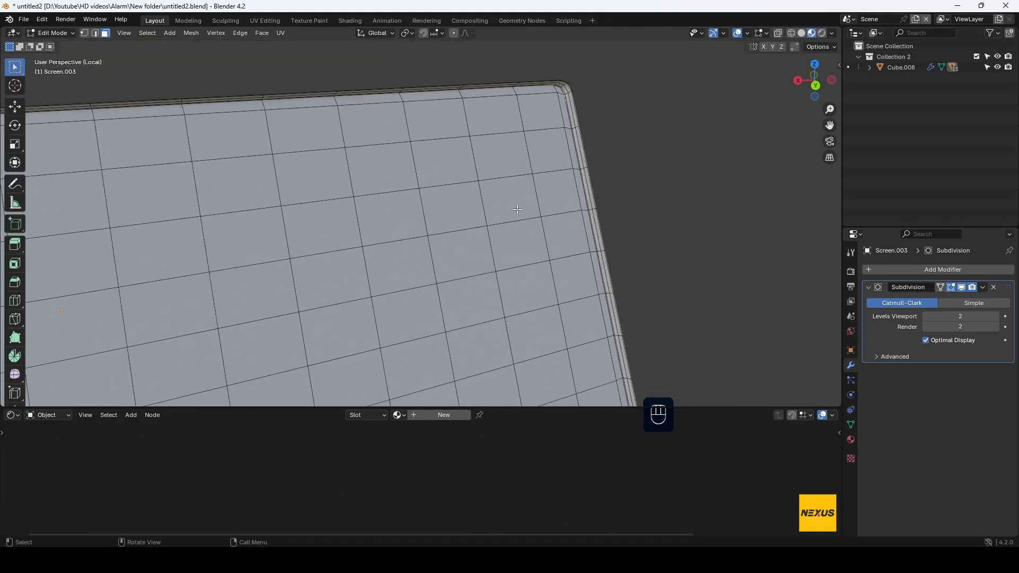
{"action": "key", "text": "2"}
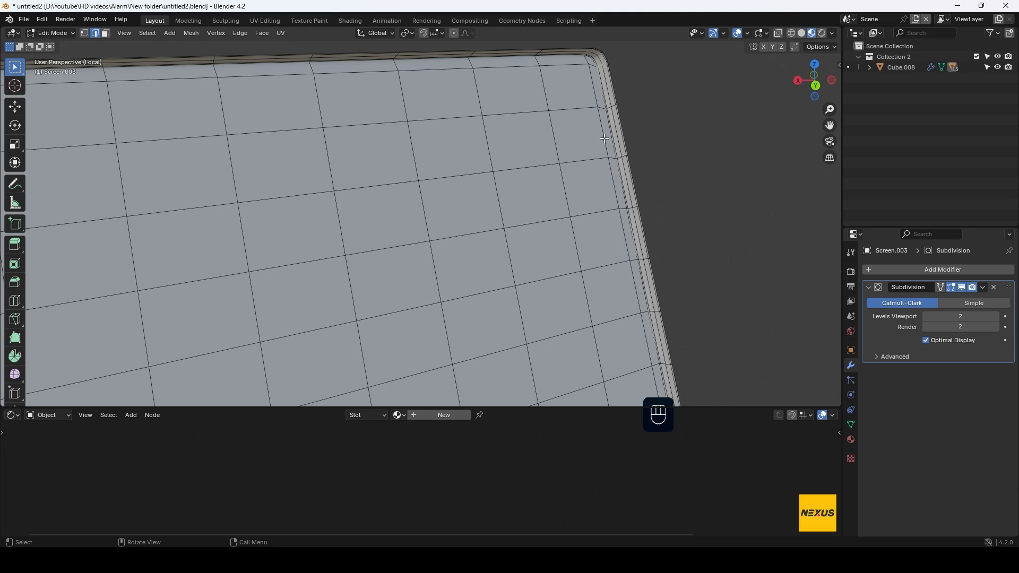
{"action": "left_click", "coordinate": [620, 128], "text": "alt"}
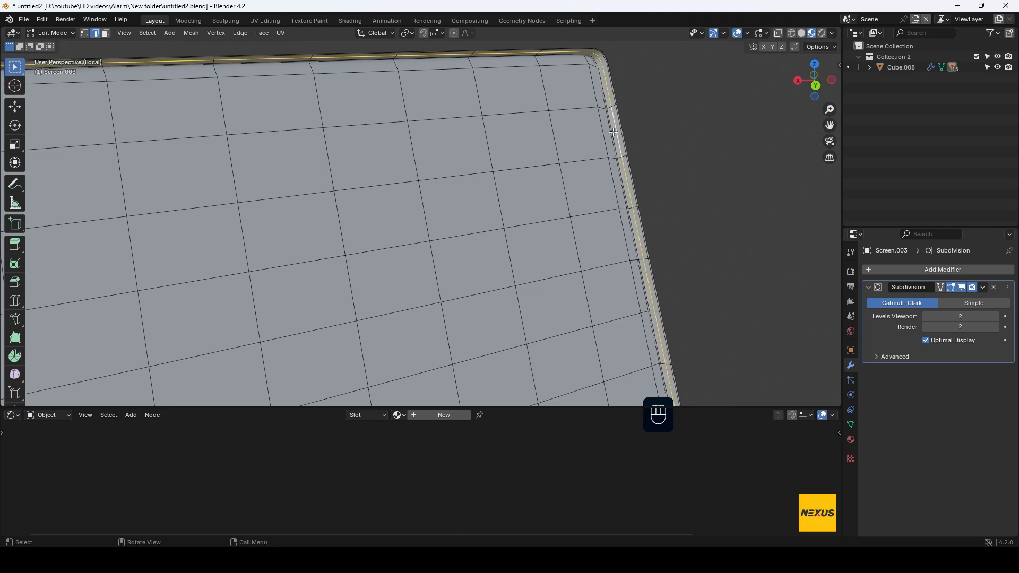
{"action": "key", "text": "ctrl+KP_Add"}
{"action": "key", "text": "ctrl+KP_Add"}
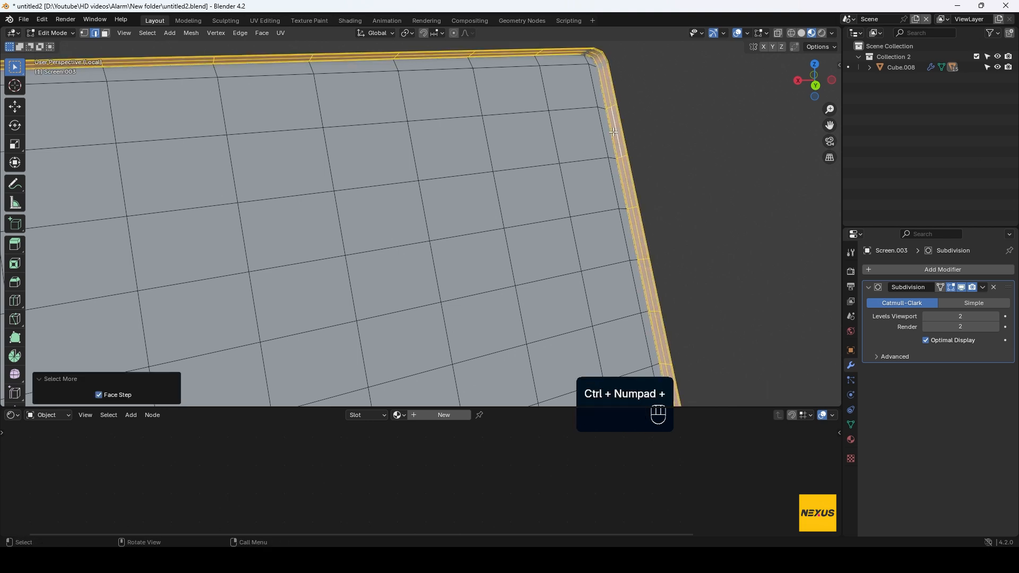
{"action": "key", "text": "p"}
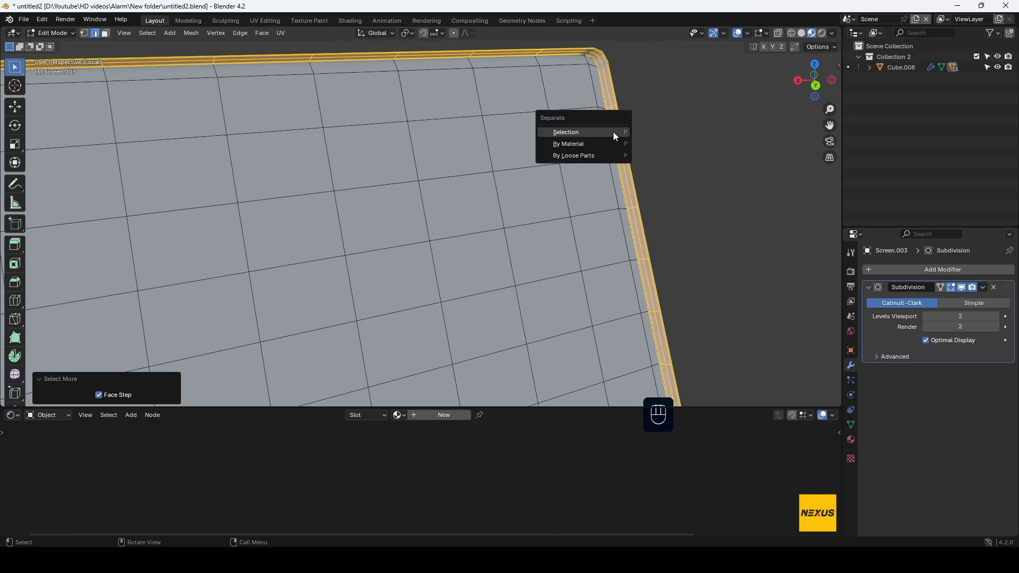
{"action": "left_click", "coordinate": [613, 132]}
{"action": "key", "text": "Tab"}
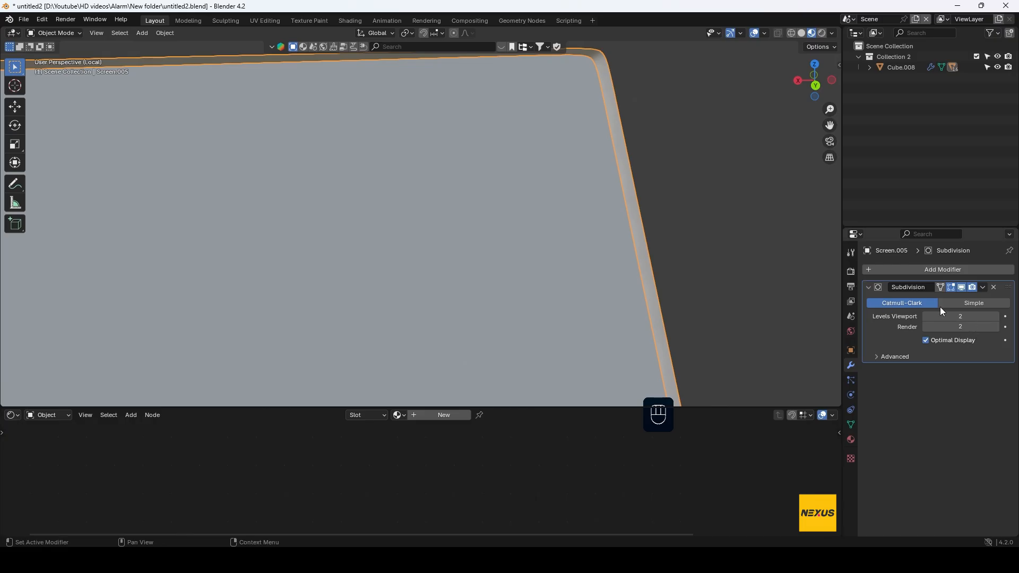
- Grid Fill the separated rim's front opening with a Span of 13 and inset the new faces with zero thickness
{"action": "left_click", "coordinate": [851, 440]}
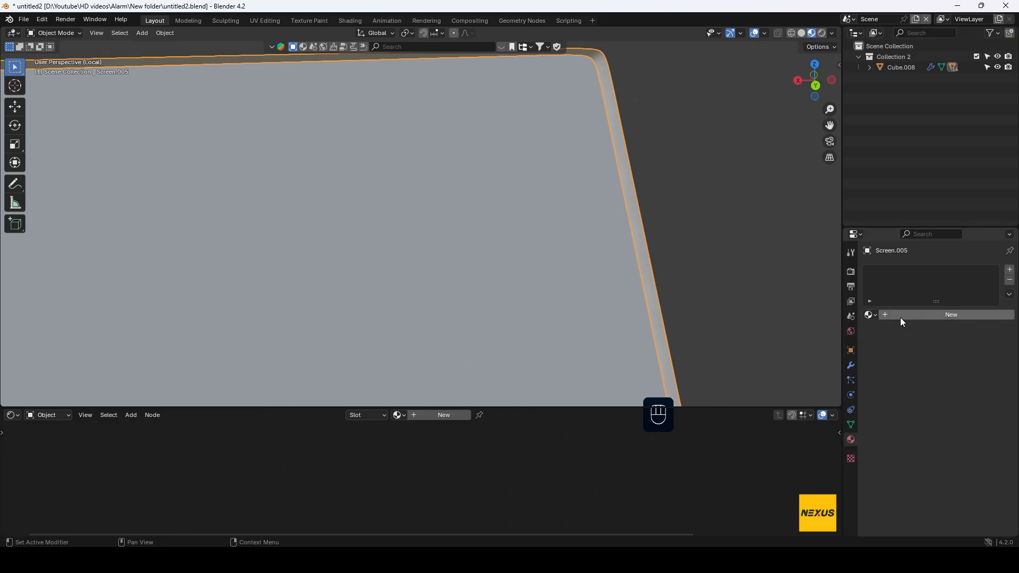
{"action": "scroll", "coordinate": [620, 136], "scroll_direction": "down", "scroll_amount": 2}
{"action": "scroll", "coordinate": [621, 138], "scroll_direction": "up", "scroll_amount": 1}
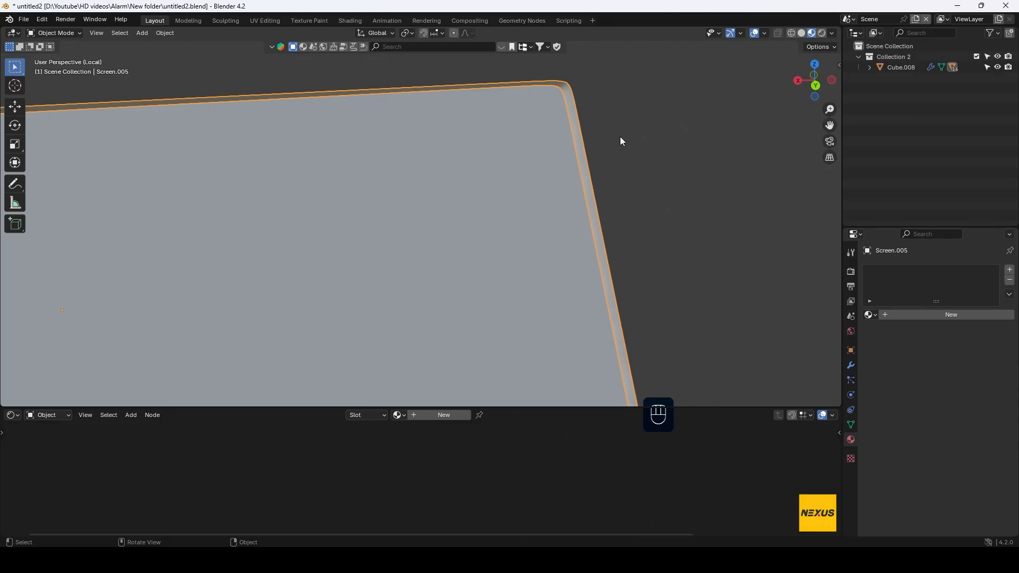
{"action": "key", "text": "Tab"}
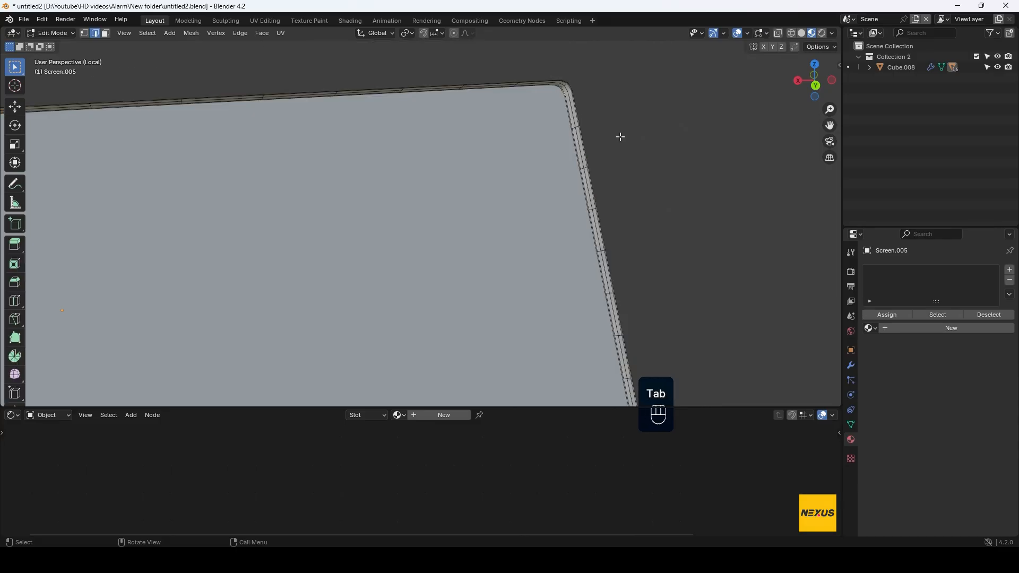
{"action": "left_click", "coordinate": [579, 93], "text": "alt"}
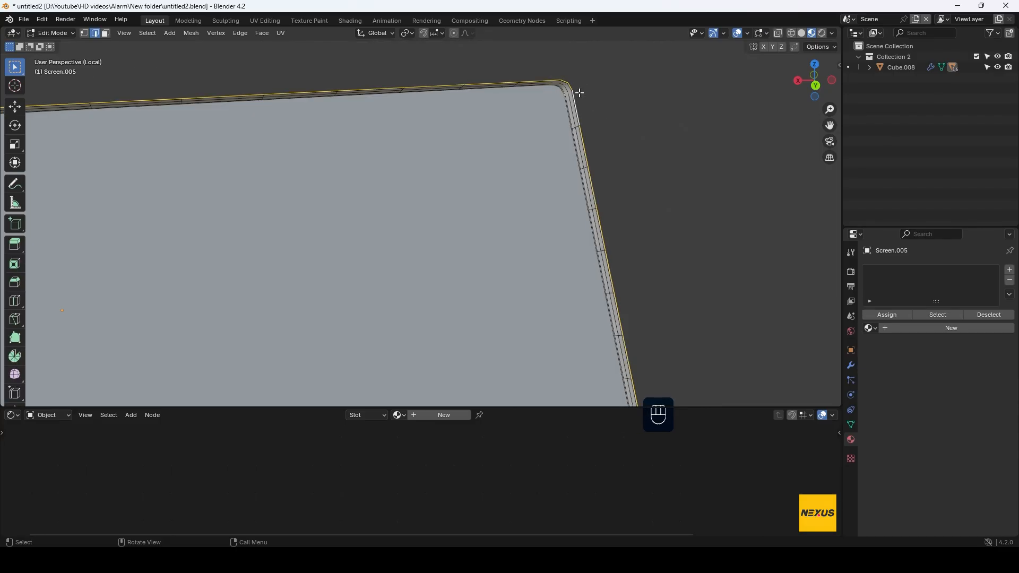
{"action": "key", "text": "ctrl+f"}
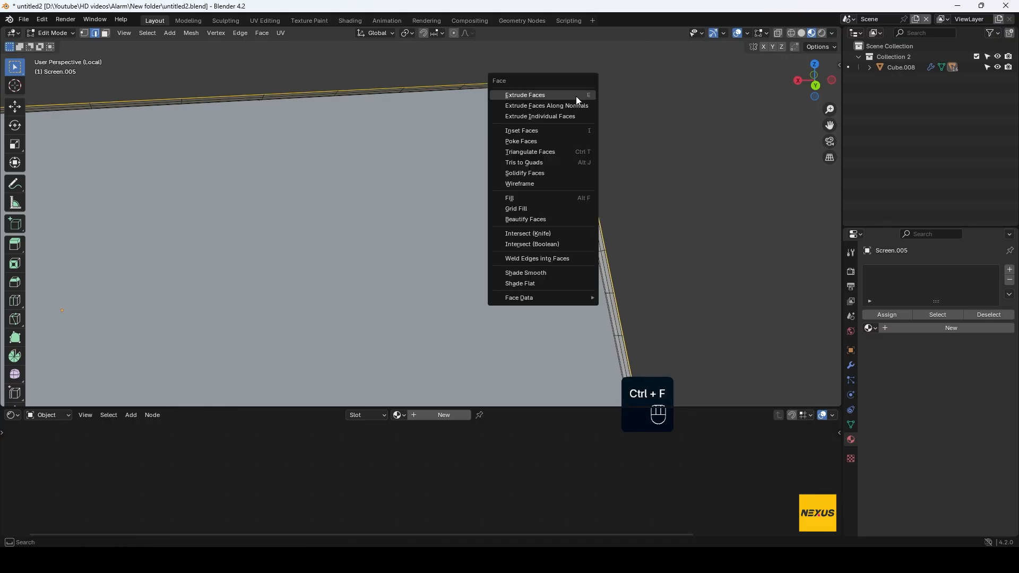
{"action": "left_click", "coordinate": [546, 208]}
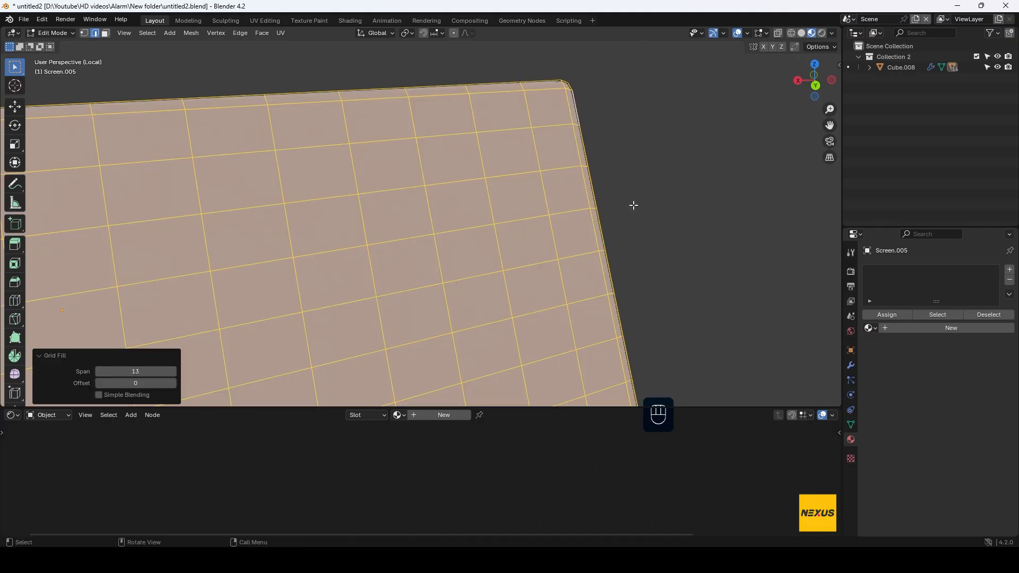
{"action": "scroll", "coordinate": [634, 207], "scroll_direction": "down", "scroll_amount": 2}
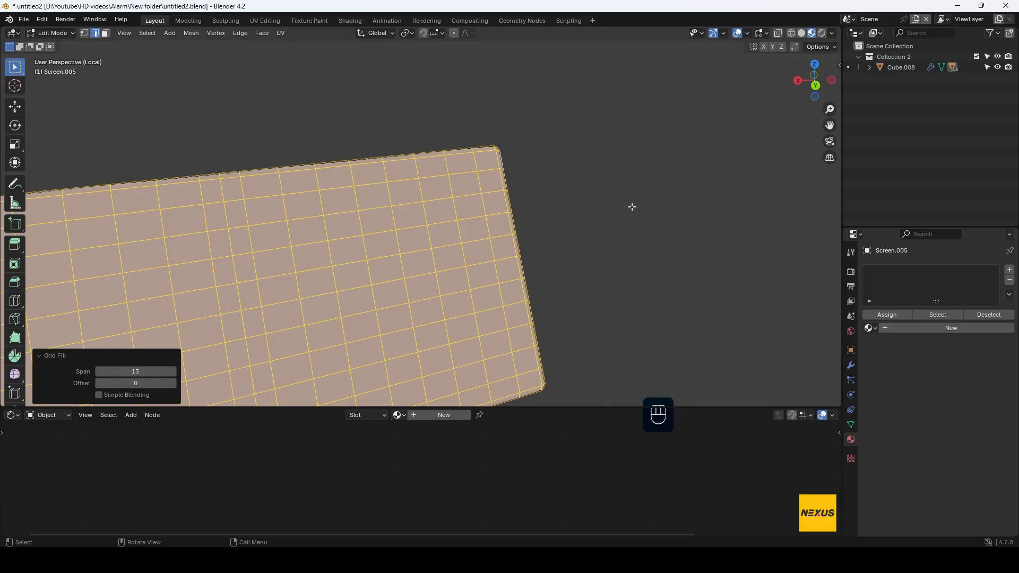
{"action": "key", "text": "i"}
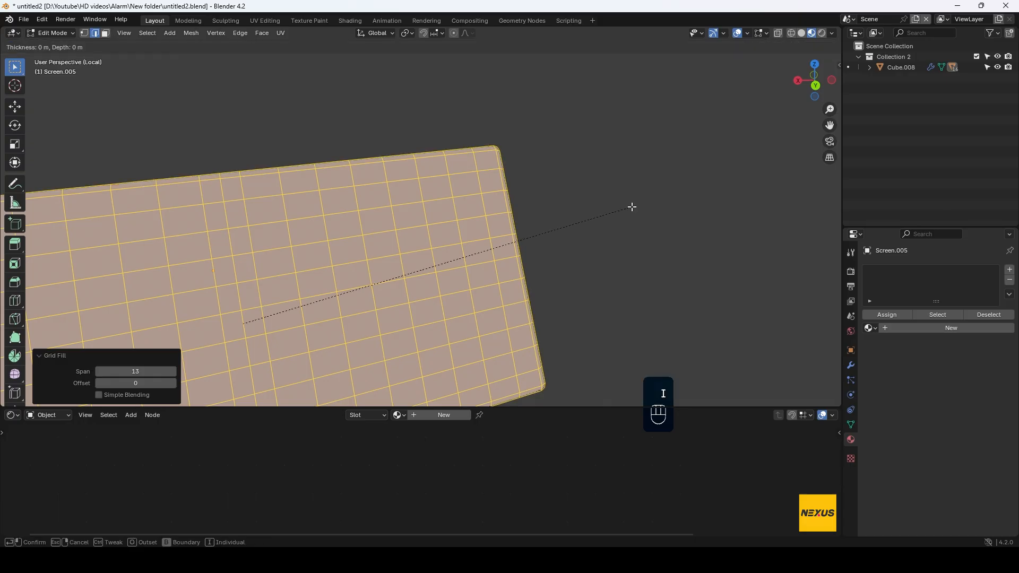
{"action": "left_click", "coordinate": [632, 207]}
- Close the separated rim's rear opening with Grid Fill at Span 13 and inset those faces with zero thickness
{"action": "middle_click_drag", "start_coordinate": [628, 209], "coordinate": [494, 215]}
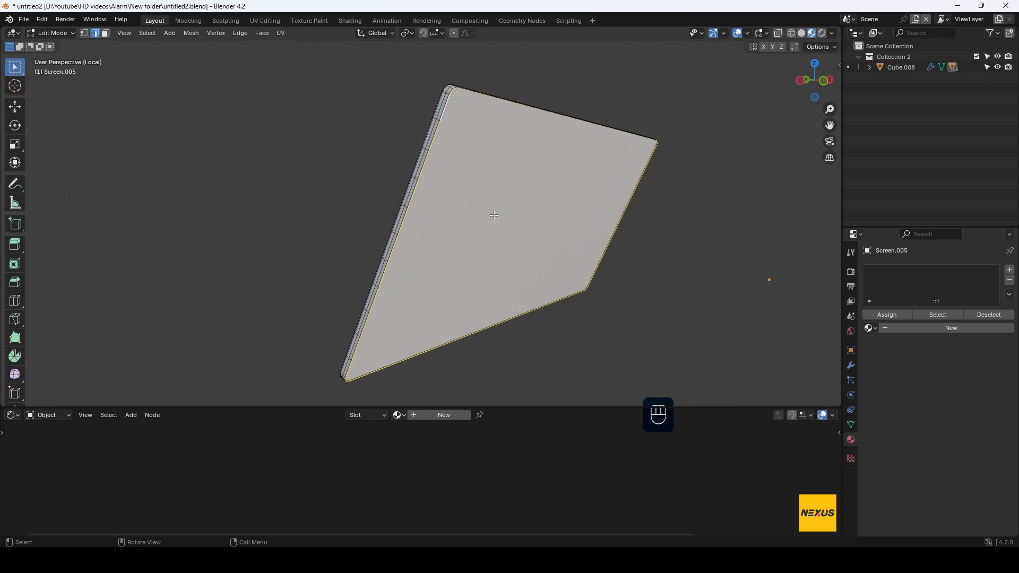
{"action": "middle_click_drag", "start_coordinate": [505, 201], "coordinate": [494, 170]}
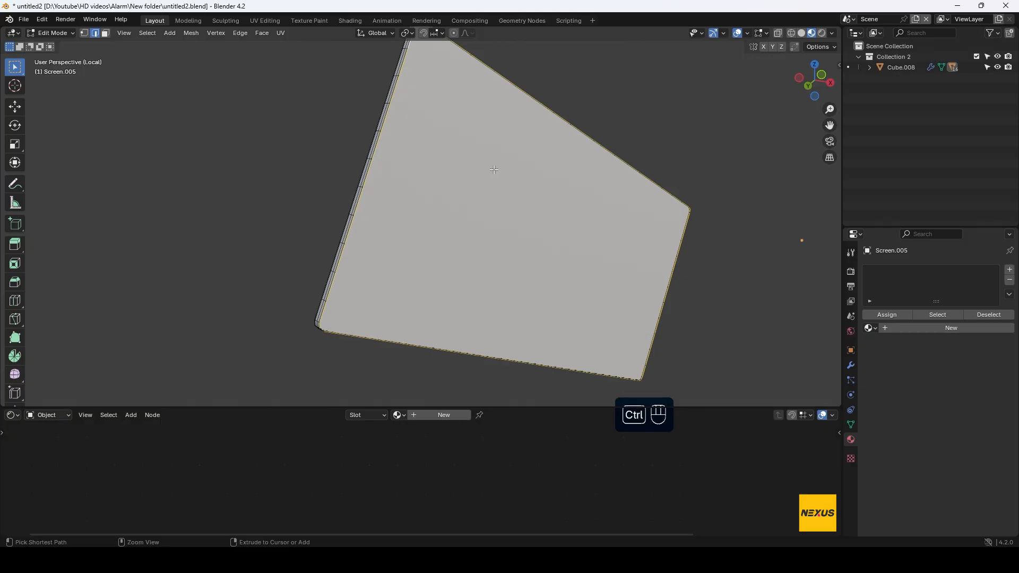
{"action": "key", "text": "ctrl+f"}
{"action": "left_click", "coordinate": [494, 170]}
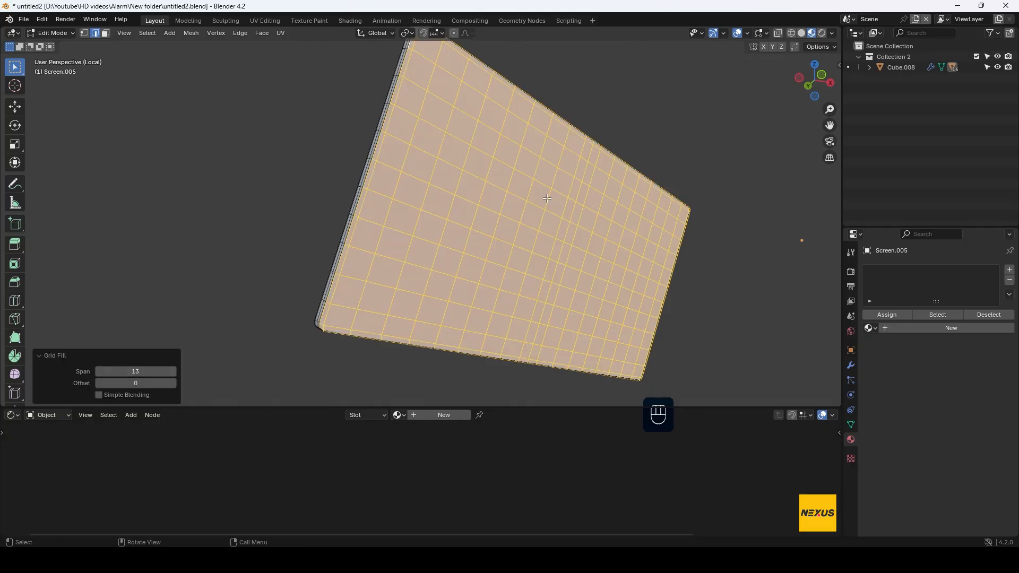
{"action": "key", "text": "i"}
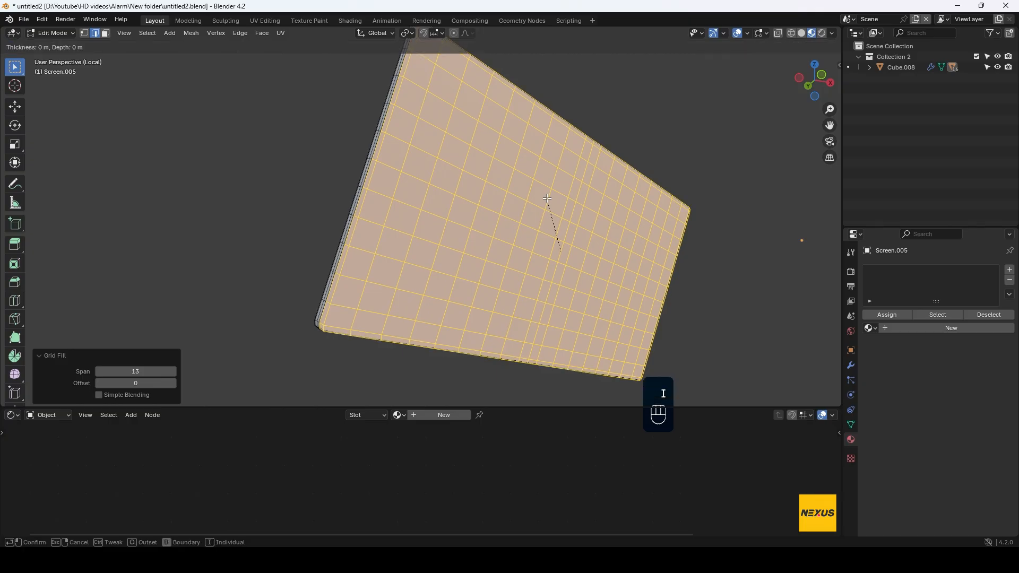
{"action": "left_click", "coordinate": [547, 199]}
{"action": "middle_click_drag", "start_coordinate": [548, 199], "coordinate": [671, 237]}
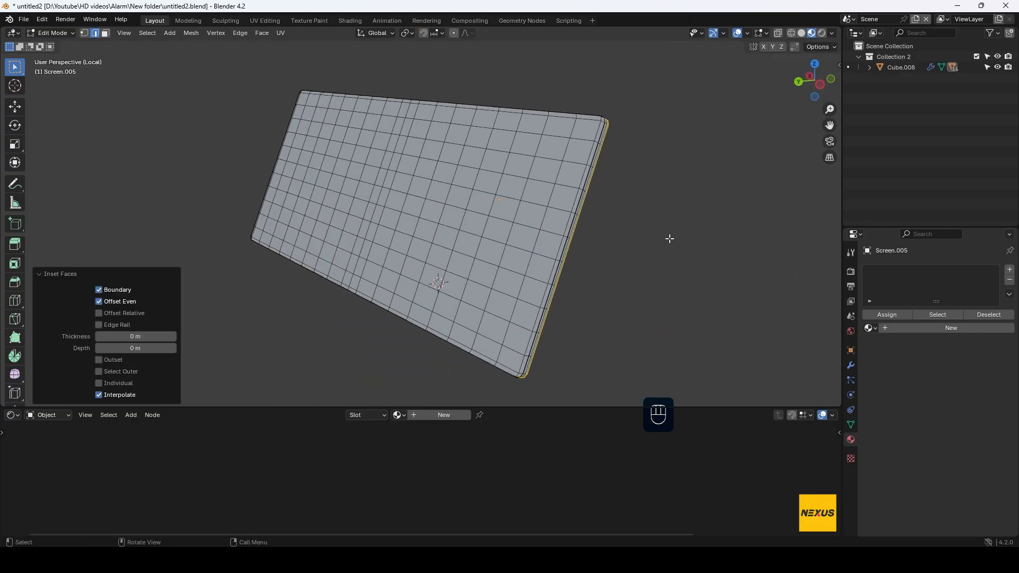
- Leave Local View and Edit Mode for the filled screen panel, and expand the Cube.008 hierarchy in the Outliner
{"action": "key", "text": "KP_Divide"}
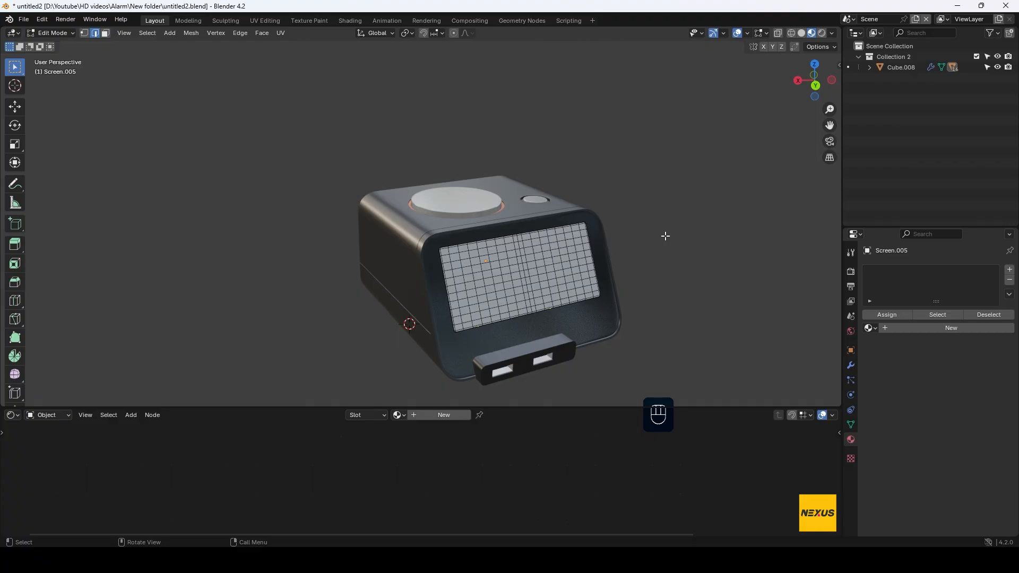
{"action": "key", "text": "Tab"}
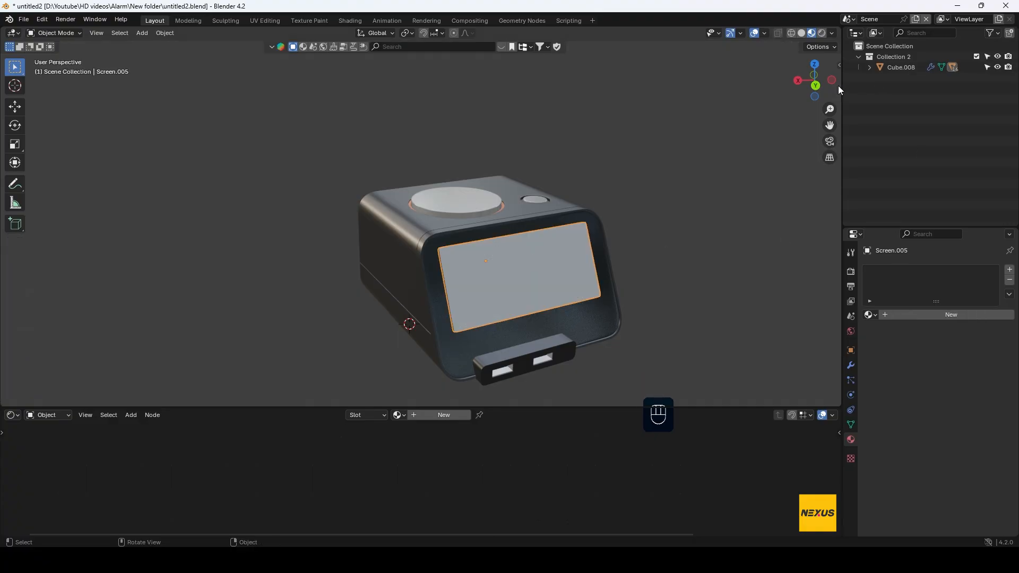
{"action": "left_click", "coordinate": [869, 67]}
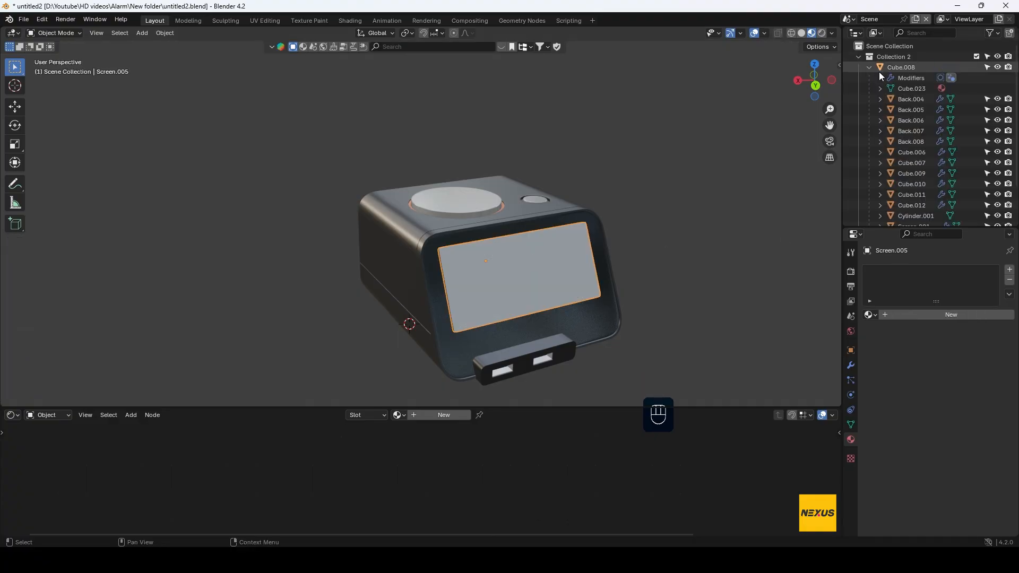
- Inset all faces of the original Screen.003 mesh with zero thickness
{"action": "left_click", "coordinate": [491, 281]}
{"action": "middle_click_drag", "start_coordinate": [498, 279], "coordinate": [482, 170]}
{"action": "scroll", "coordinate": [550, 266], "scroll_direction": "up", "scroll_amount": 5}
{"action": "key", "text": "Tab"}
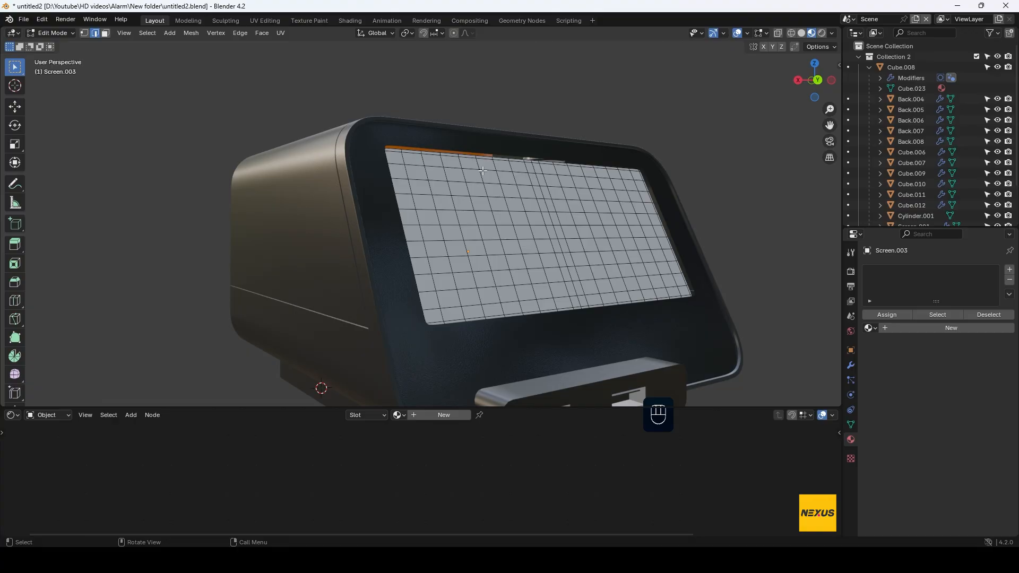
{"action": "key", "text": "a"}
{"action": "key", "text": "i"}
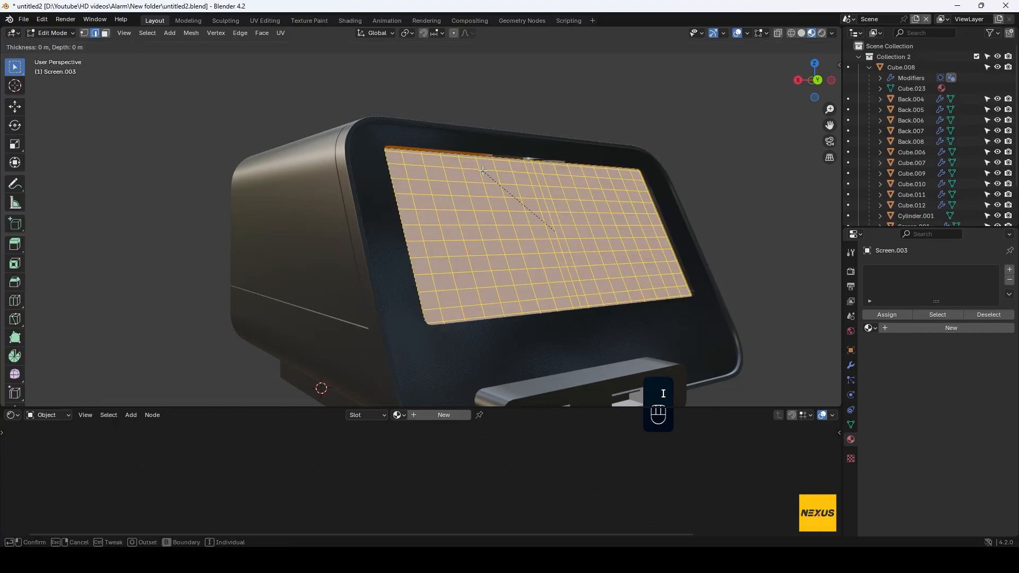
{"action": "left_click", "coordinate": [483, 170]}
{"action": "middle_click_drag", "start_coordinate": [583, 221], "coordinate": [463, 200]}
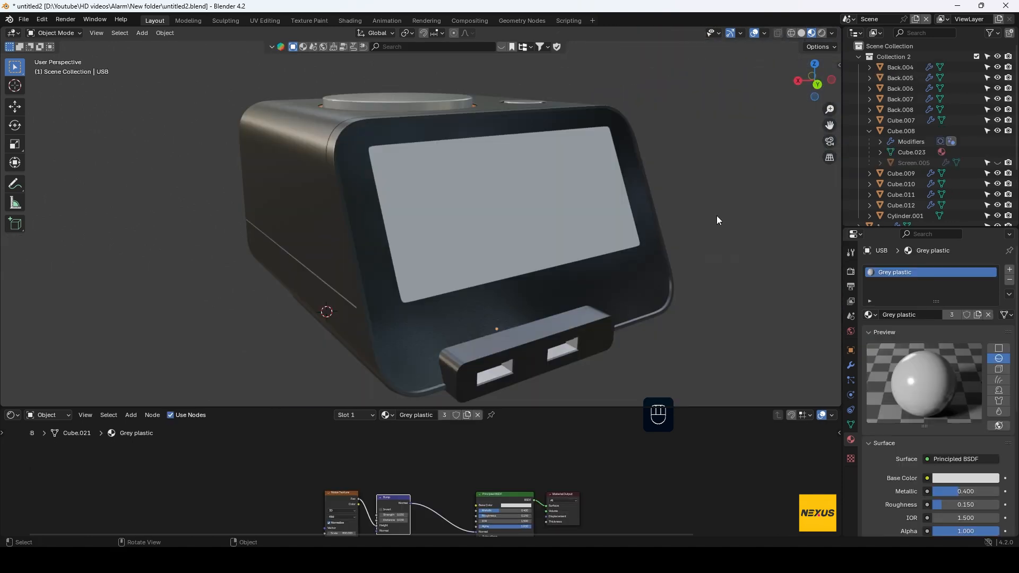
- Create a new material named Glass on the Numbers screen object
{"action": "left_click", "coordinate": [548, 209]}
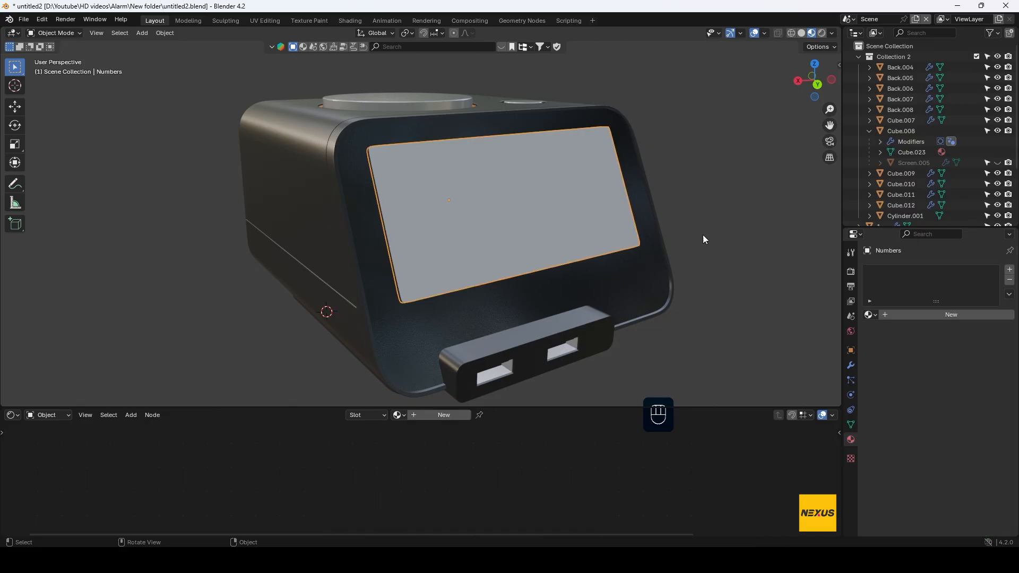
{"action": "left_click", "coordinate": [919, 315]}
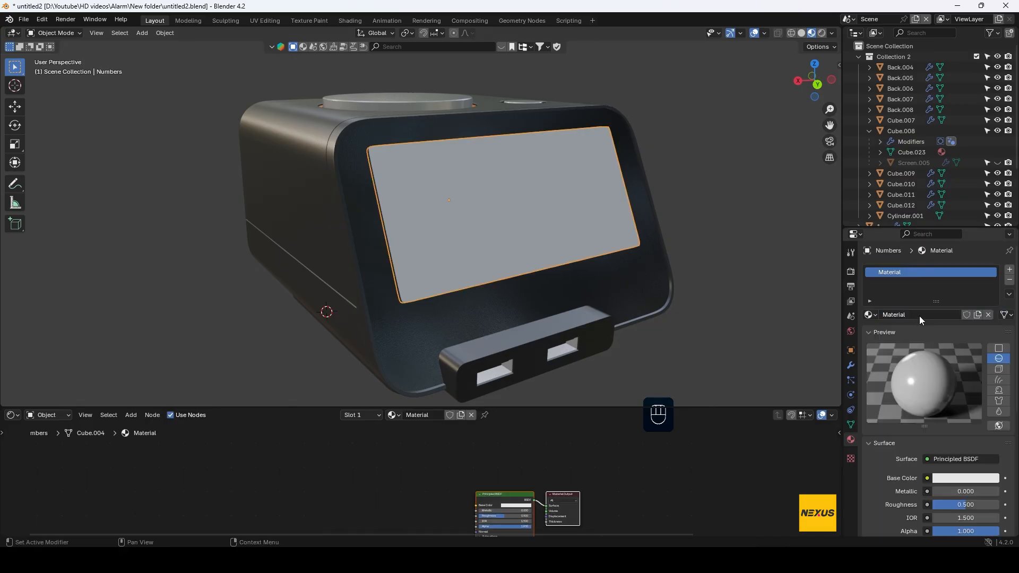
{"action": "double_click", "coordinate": [901, 273]}
{"action": "type", "text": "Glass"}
{"action": "key", "text": "Return"}
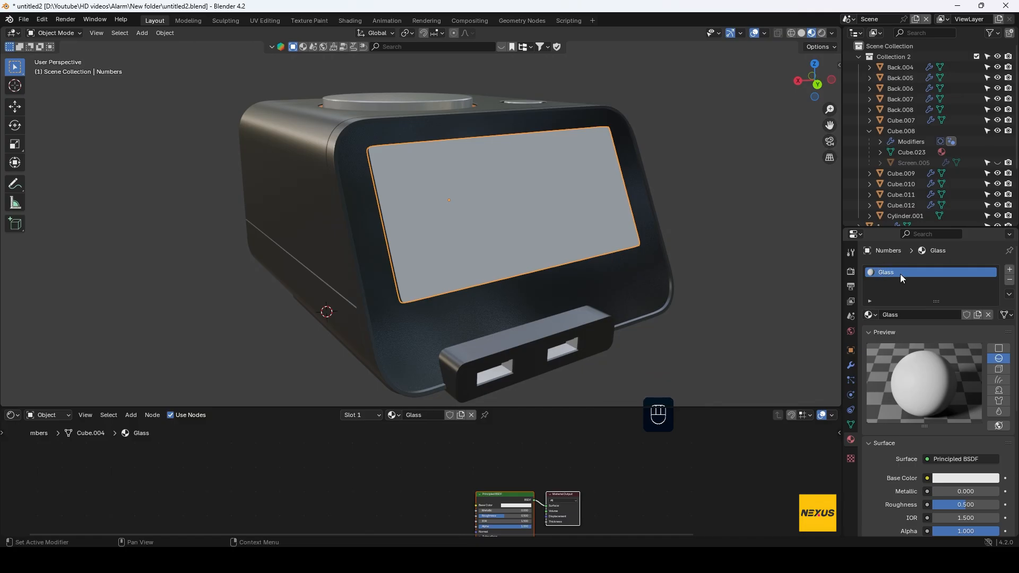
- Enlarge the shader node area and set the Glass material's Roughness to 0.02
{"action": "middle_click_drag", "start_coordinate": [404, 481], "coordinate": [410, 434]}
{"action": "left_click_drag", "start_coordinate": [551, 409], "coordinate": [557, 319]}
{"action": "scroll", "coordinate": [644, 432], "scroll_direction": "up", "scroll_amount": 2}
{"action": "middle_click_drag", "start_coordinate": [646, 450], "coordinate": [546, 443]}
{"action": "scroll", "coordinate": [544, 436], "scroll_direction": "up", "scroll_amount": 2}
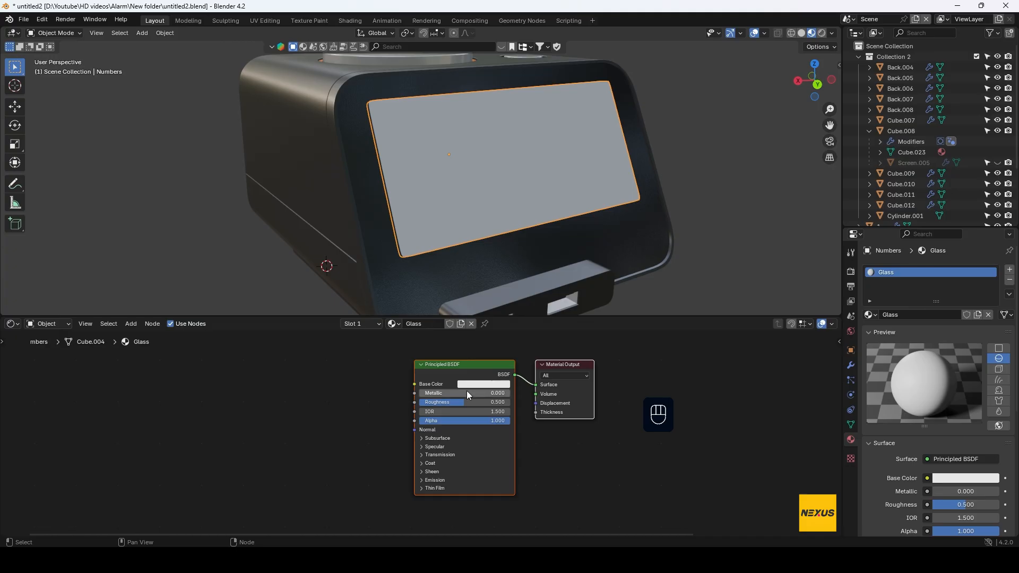
{"action": "left_click", "coordinate": [495, 402]}
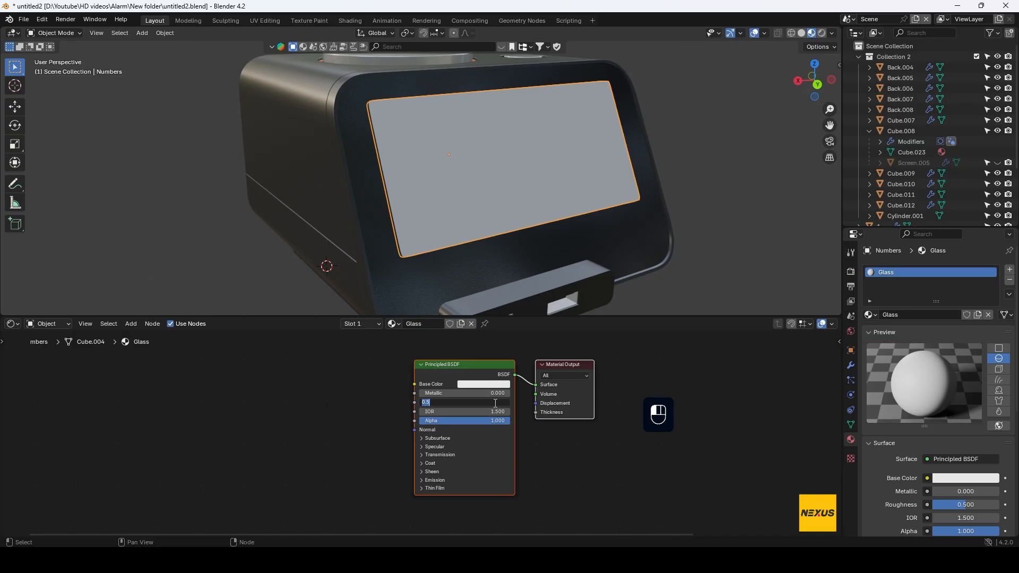
{"action": "type", "text": "0.02"}
{"action": "key", "text": "Return"}
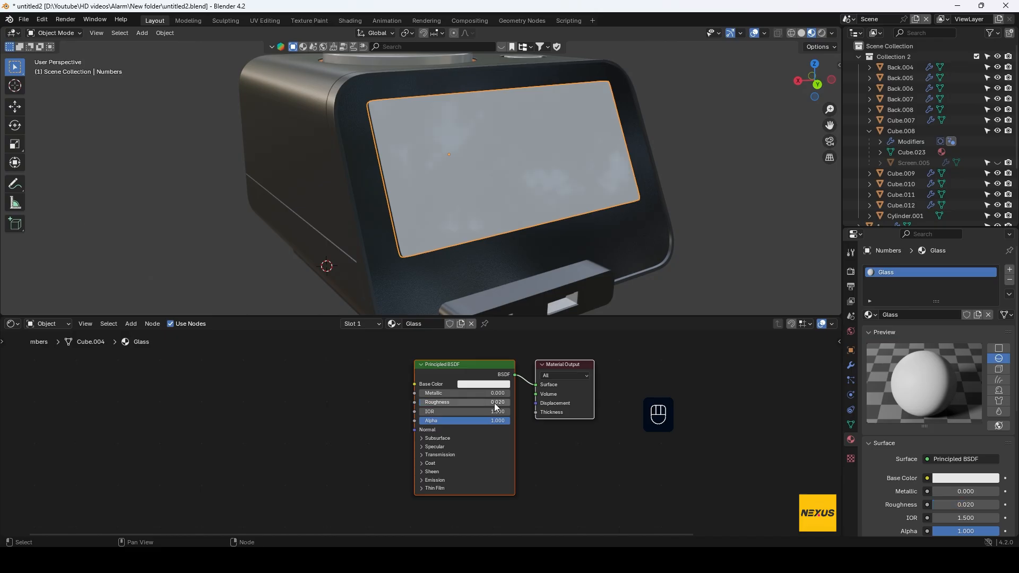
- Set the Glass material's IOR to 1 and its Transmission Weight to 1
{"action": "left_click", "coordinate": [469, 412]}
{"action": "type", "text": "1"}
{"action": "key", "text": "Return"}
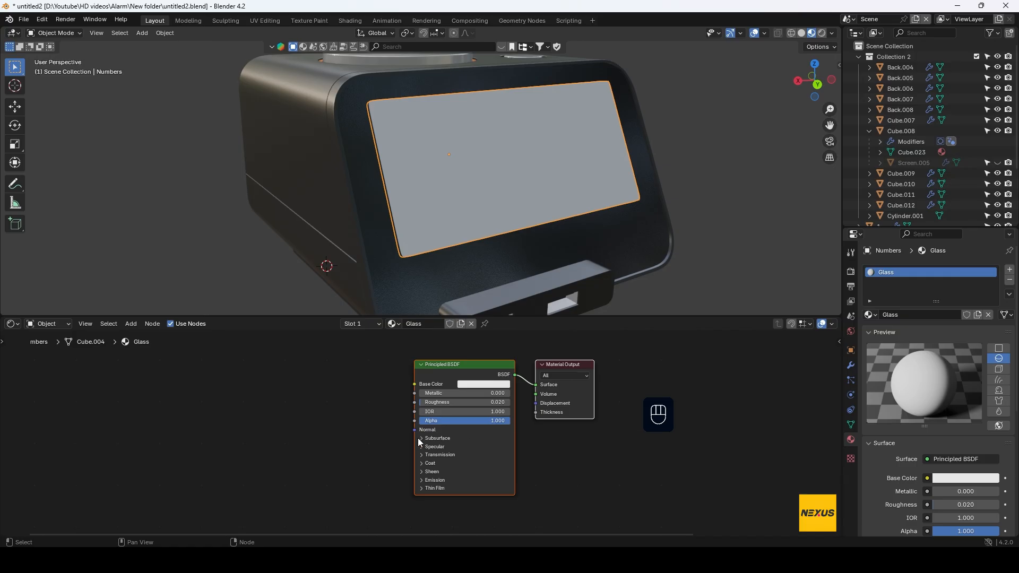
{"action": "left_click", "coordinate": [421, 455]}
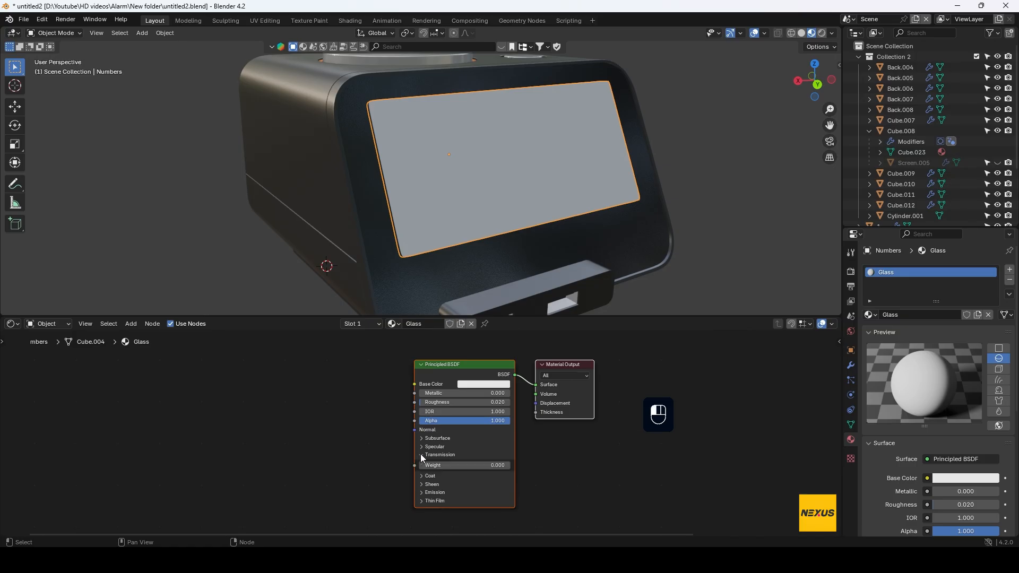
{"action": "left_click", "coordinate": [491, 465]}
{"action": "type", "text": "1"}
{"action": "key", "text": "Return"}
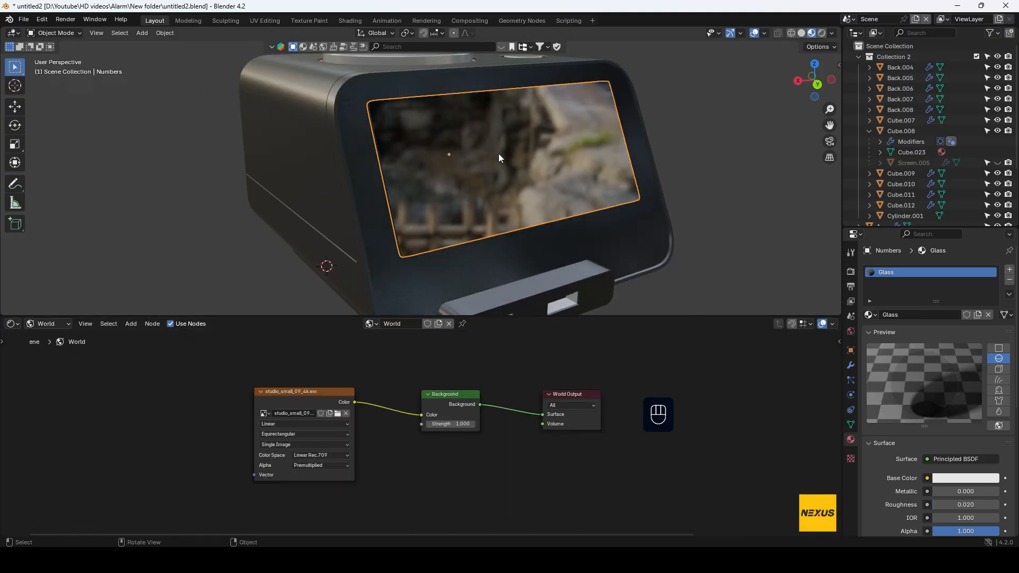
- Hide the Numbers glass panel and add a new material to the Numbers 2 object behind it
{"action": "key", "text": "h"}
{"action": "left_click", "coordinate": [499, 154]}
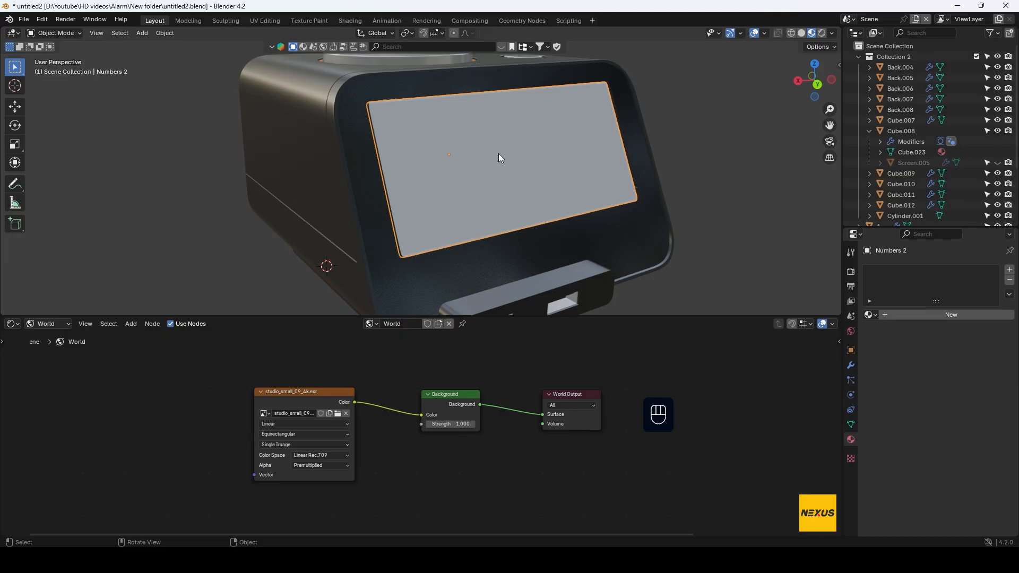
{"action": "left_click", "coordinate": [441, 325]}
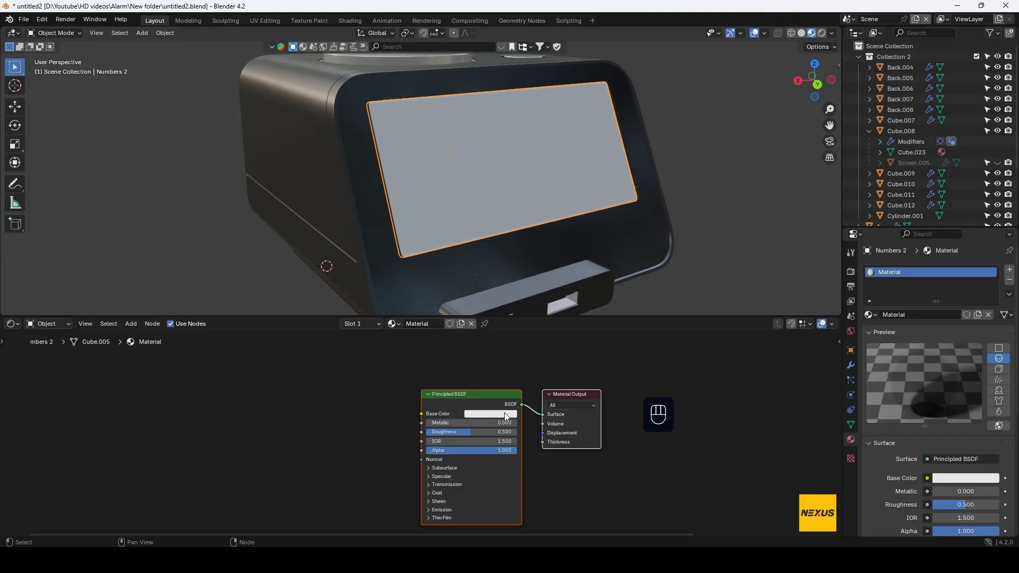
- Darken the Numbers 2 material's Base Color to a near-black Value of 0.009 and set its Roughness to 0.2
{"action": "left_click", "coordinate": [505, 415]}
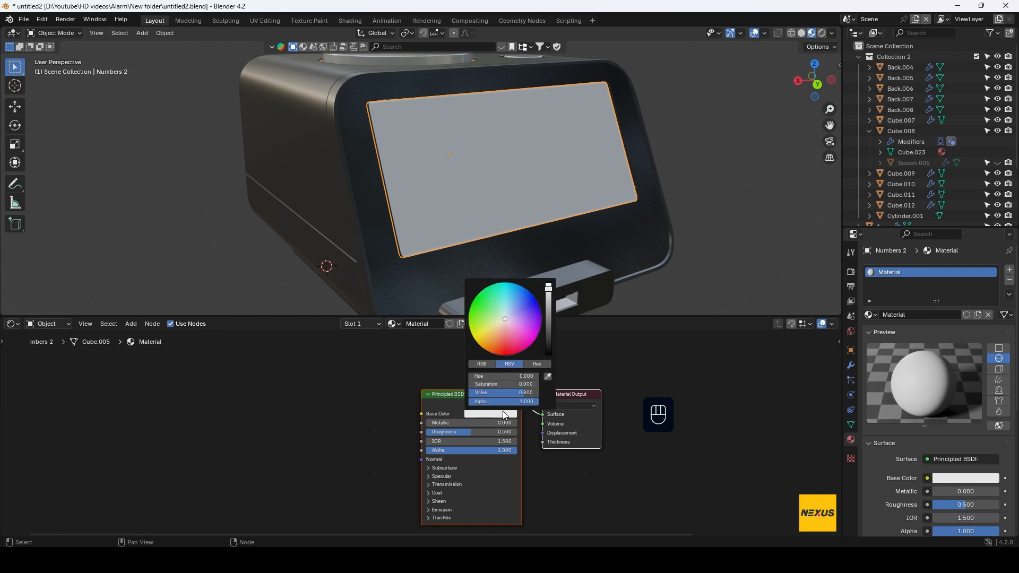
{"action": "left_click", "coordinate": [549, 309]}
{"action": "left_click_drag", "start_coordinate": [549, 308], "coordinate": [549, 353]}
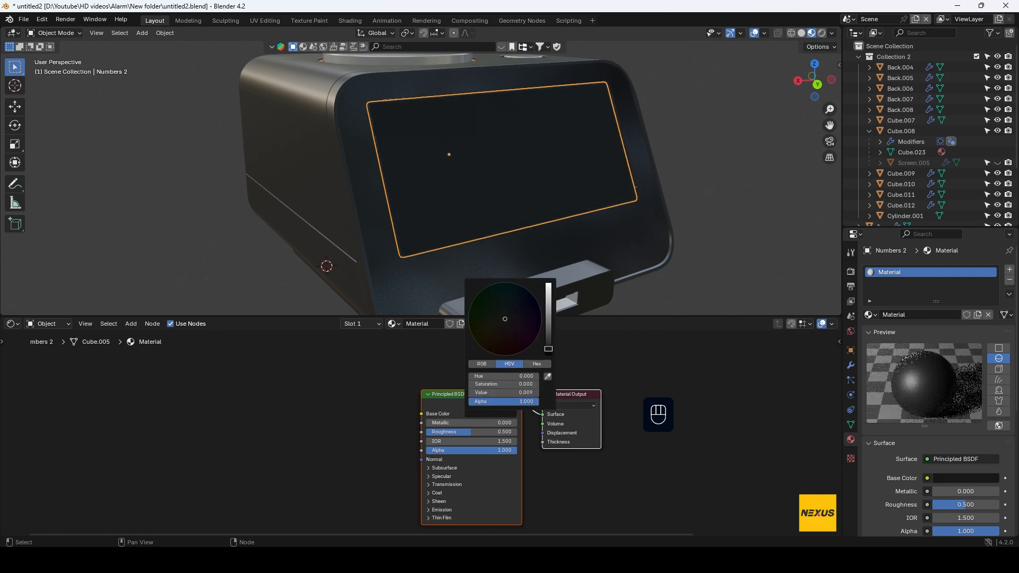
{"action": "double_click", "coordinate": [493, 431]}
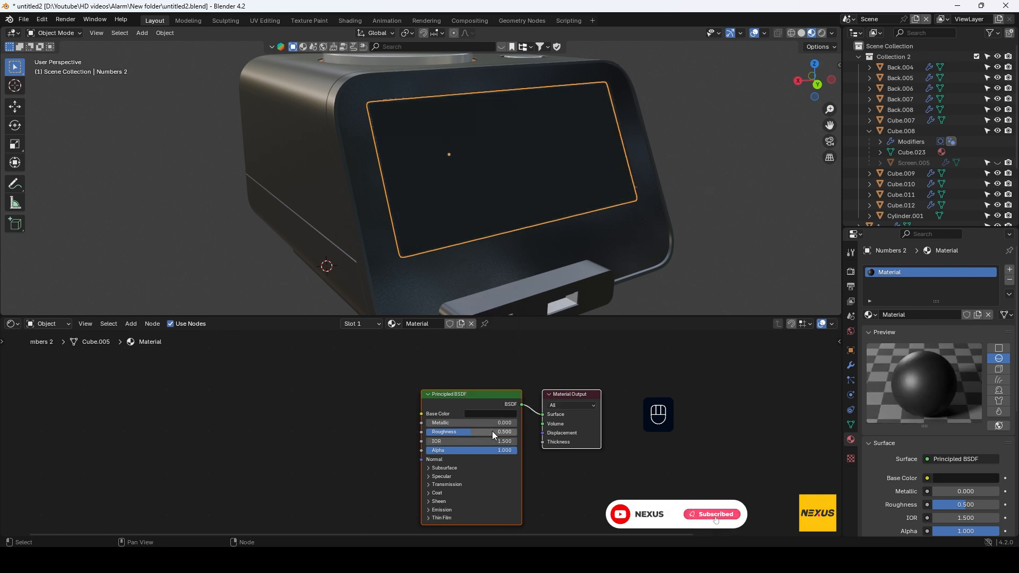
{"action": "type", "text": "0.2"}
{"action": "key", "text": "Return"}
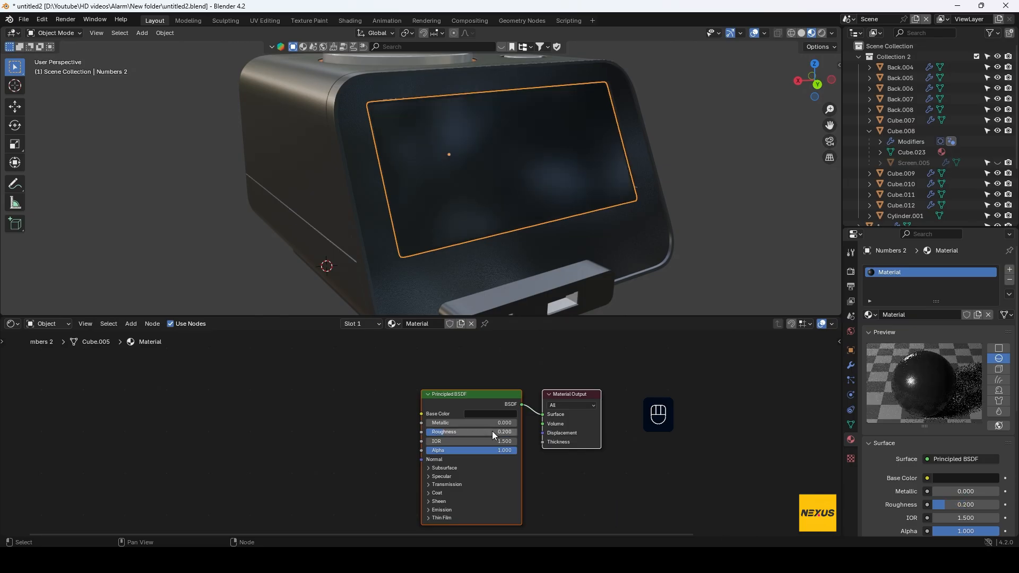